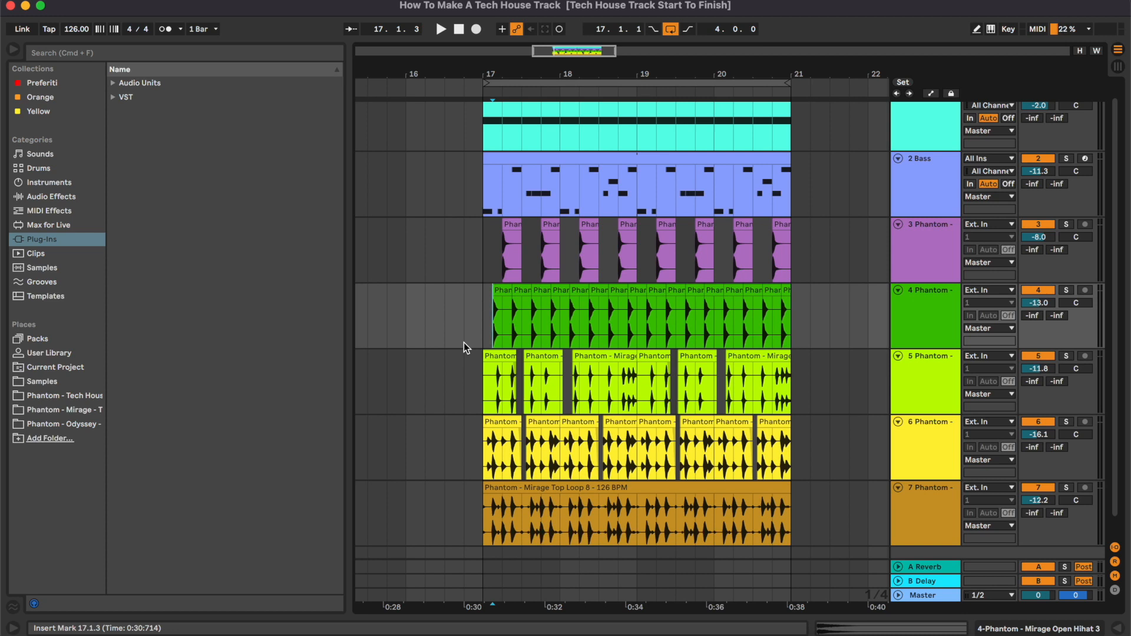
# Step: Play back the existing drum and bass loop from bar 17
pyautogui.scroll(1, 622, 318)
pyautogui.hscroll(-1, 622, 318)
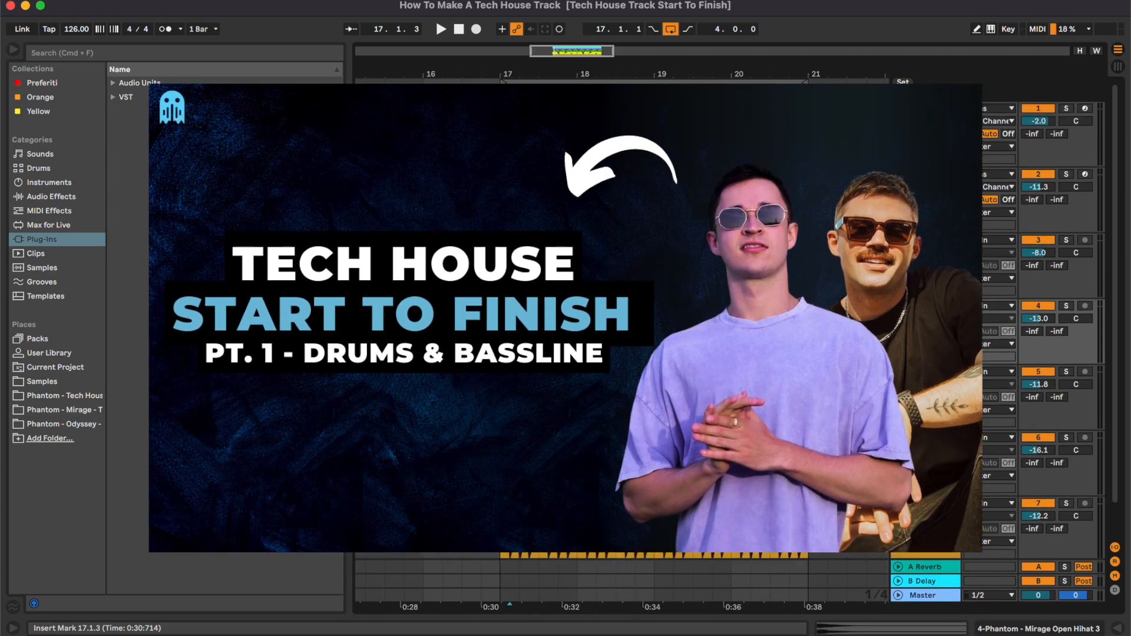
pyautogui.scroll(-1, 622, 318)
pyautogui.hscroll(-1, 622, 319)
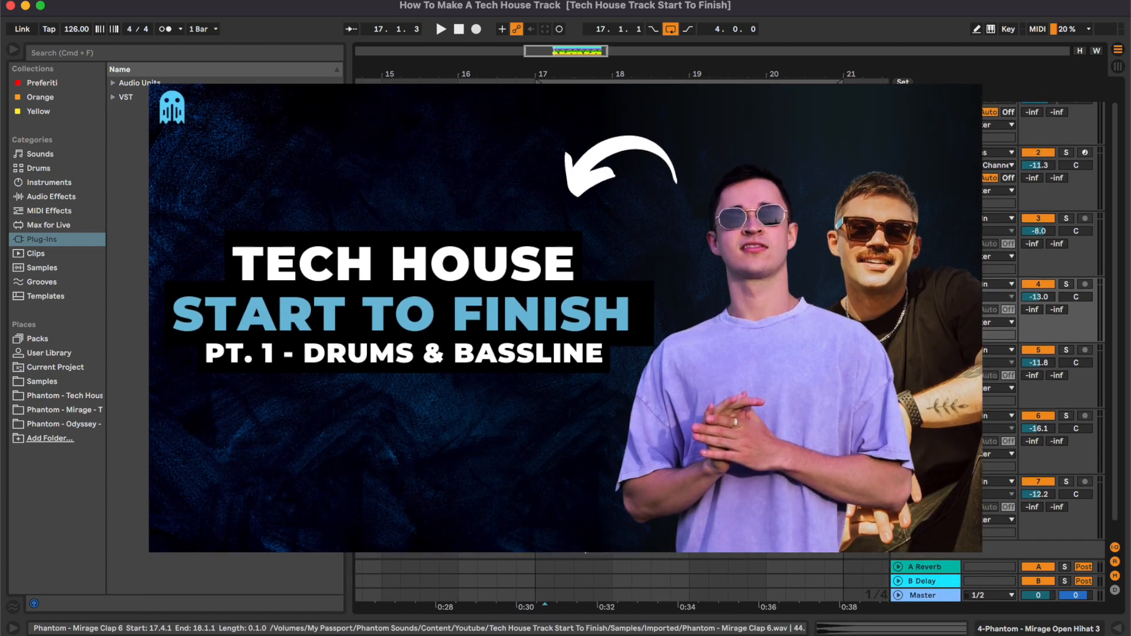
pyautogui.scroll(1, 603, 217)
pyautogui.hscroll(1, 604, 217)
pyautogui.click(489, 195)
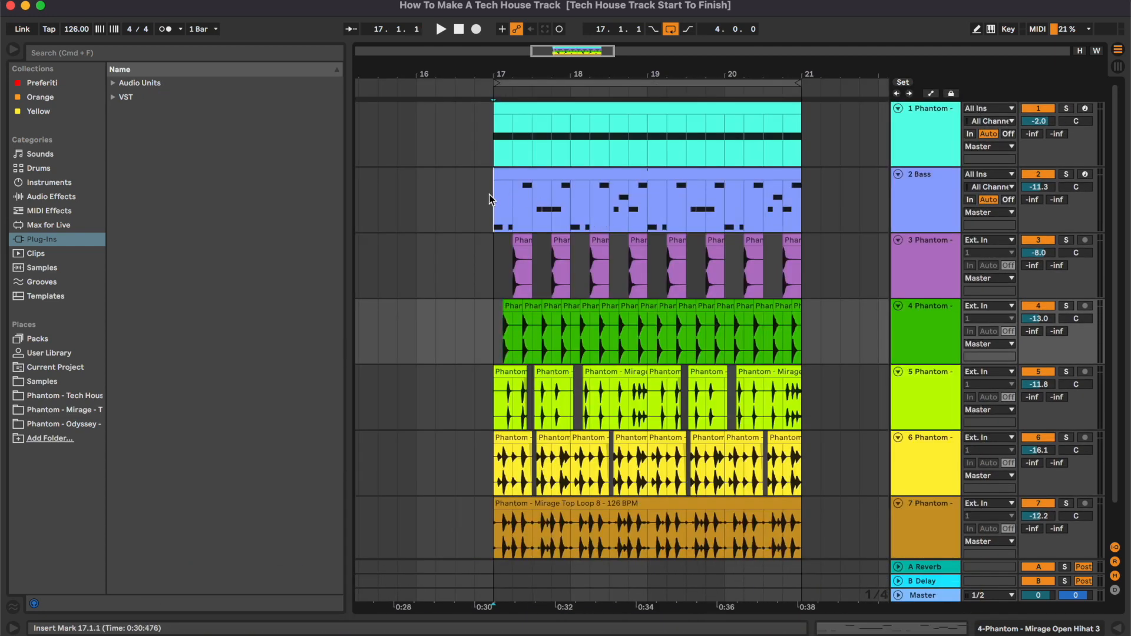
pyautogui.press('space')
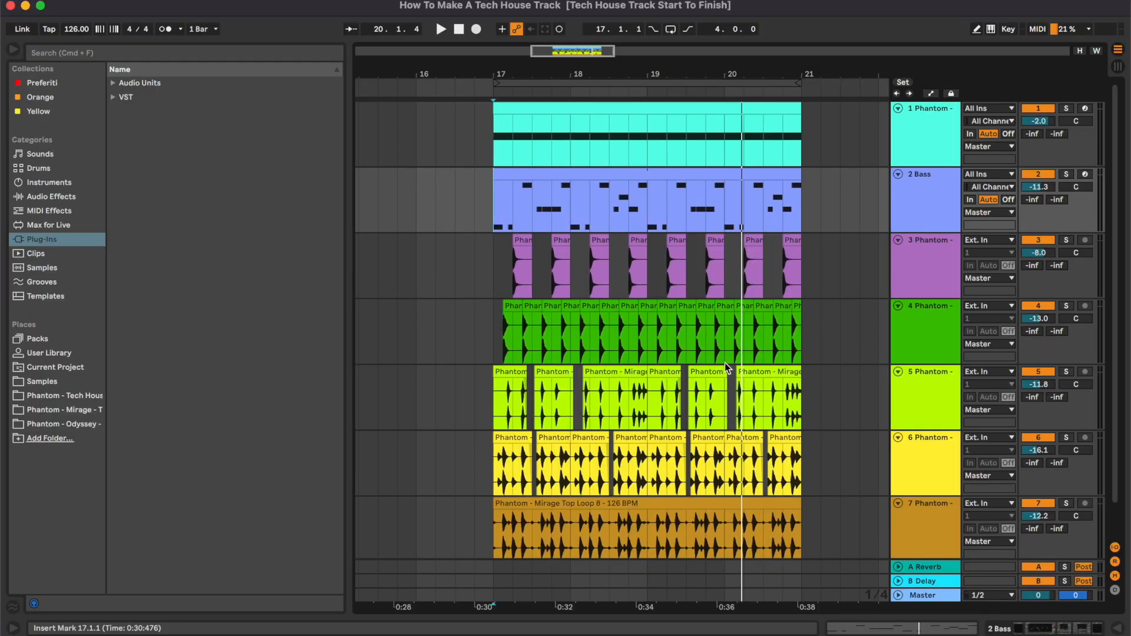
# Step: Duplicate the kick track together with its four-bar clip
pyautogui.click(931, 129)
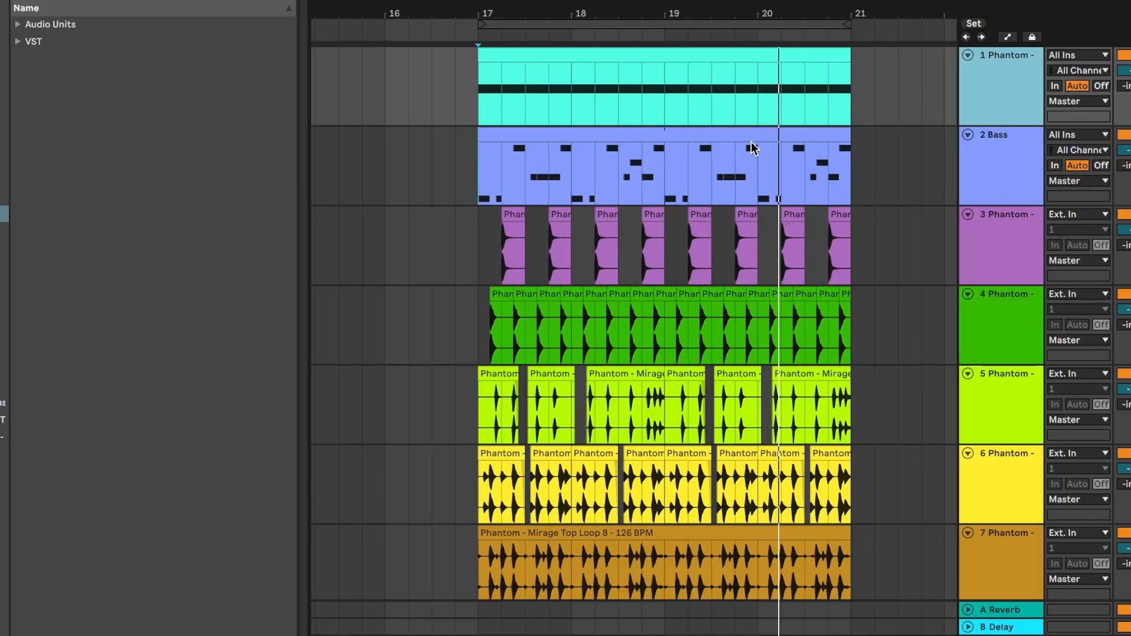
pyautogui.hotkey('ctrl', 'd')
pyautogui.click(787, 133)
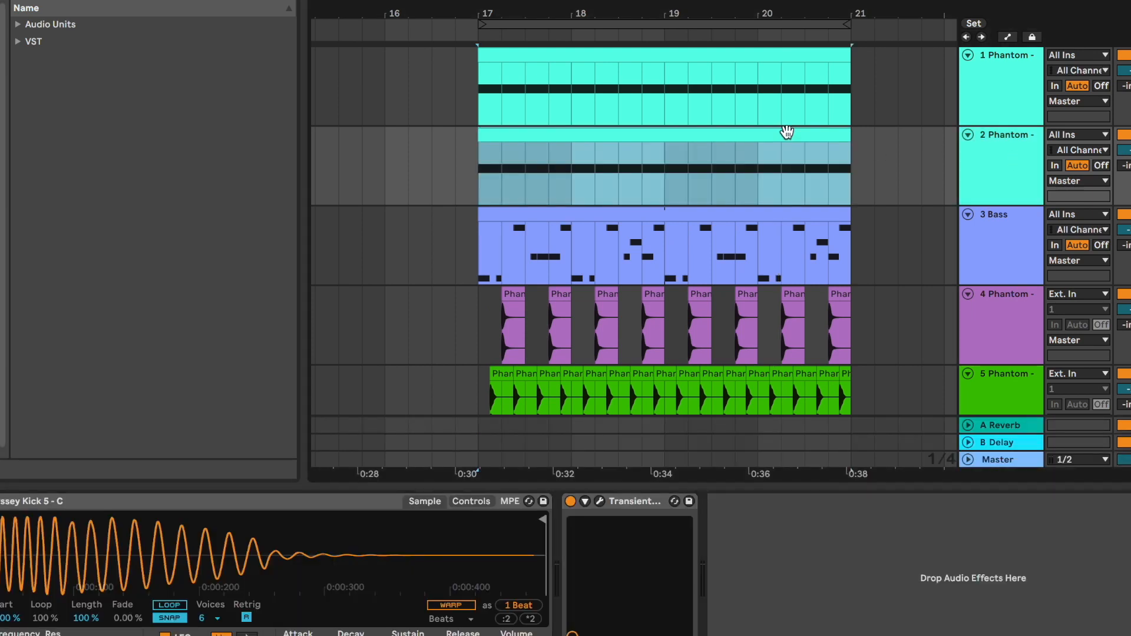
# Step: Add an Auto Filter to the duplicated kick track as a 24 dB high-pass with the frequency at 150 Hz
pyautogui.click(2, 118)
pyautogui.click(87, 77)
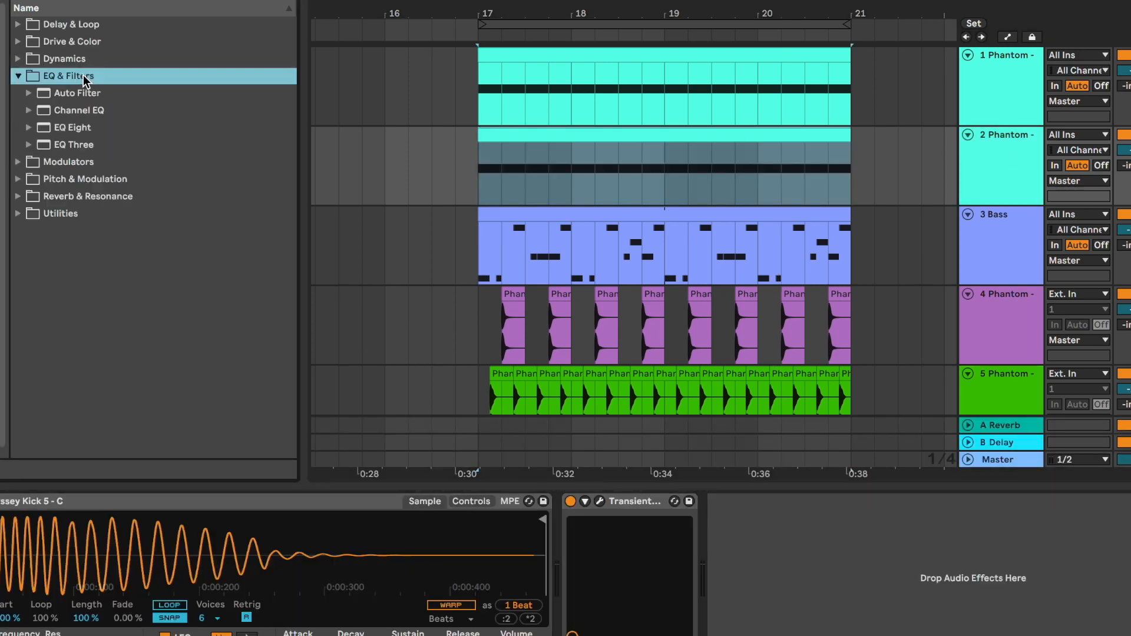
pyautogui.moveTo(106, 98); pyautogui.dragTo(990, 574)
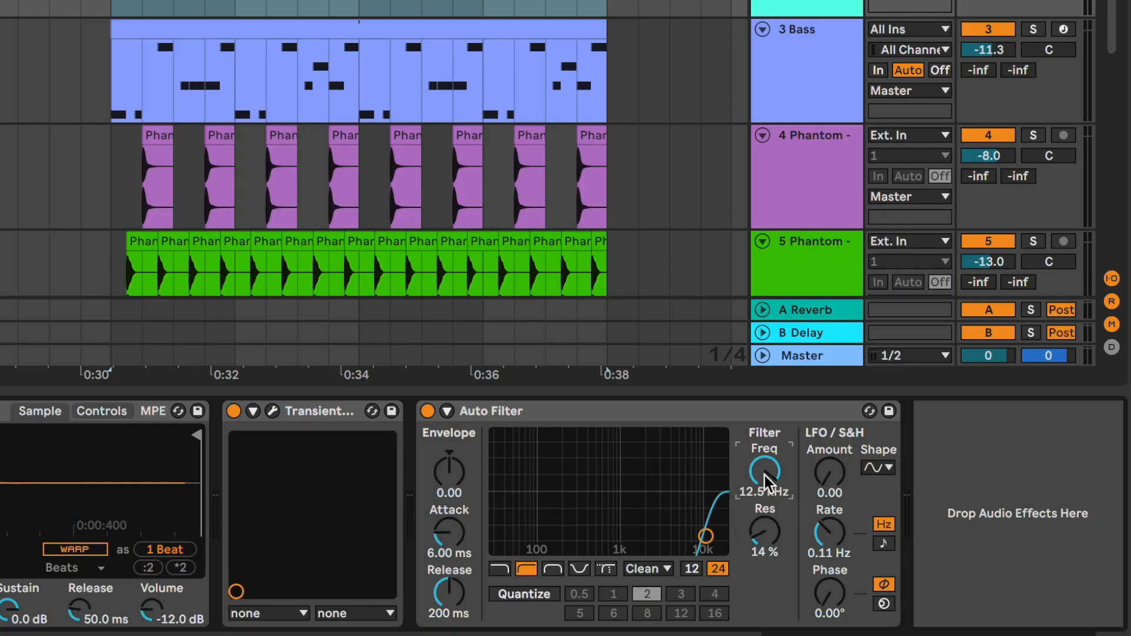
pyautogui.write('150 Hz')
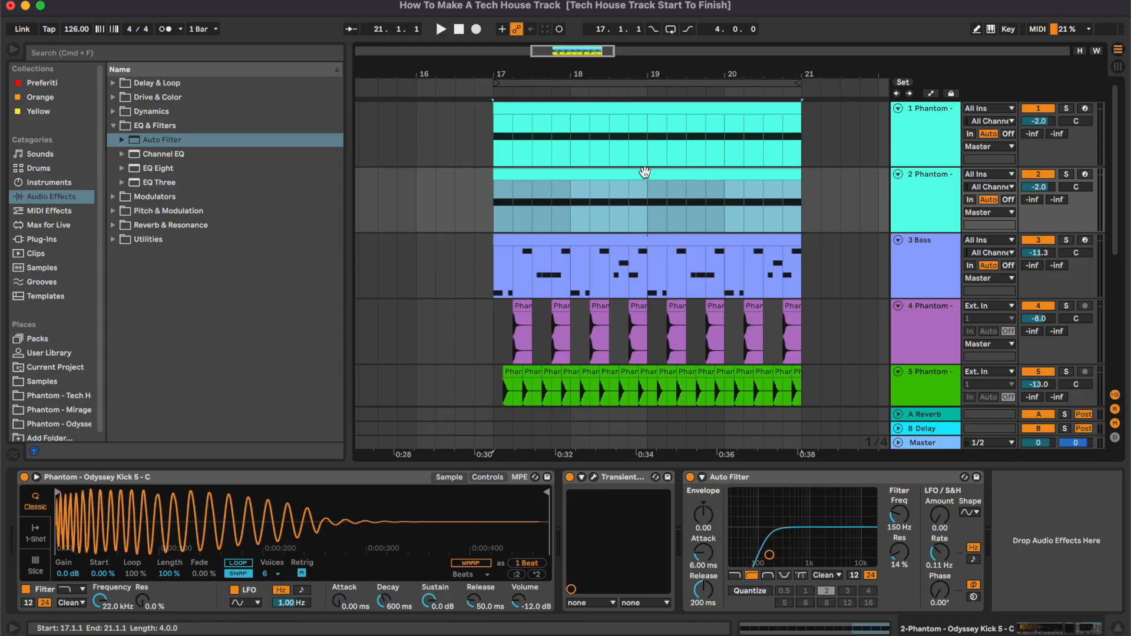
# Step: Move the duplicated kick clip four bars earlier so it spans bars 13 to 17
pyautogui.scroll(-3, 645, 172)
pyautogui.hscroll(-3, 645, 172)
pyautogui.scroll(-1, 645, 172)
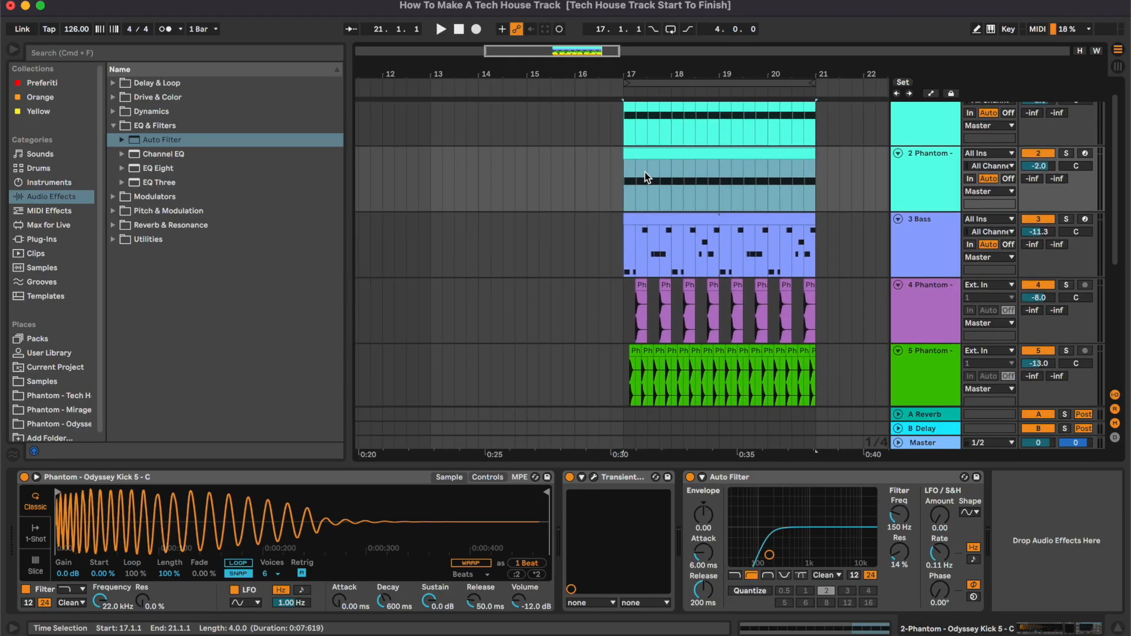
pyautogui.scroll(1, 645, 172)
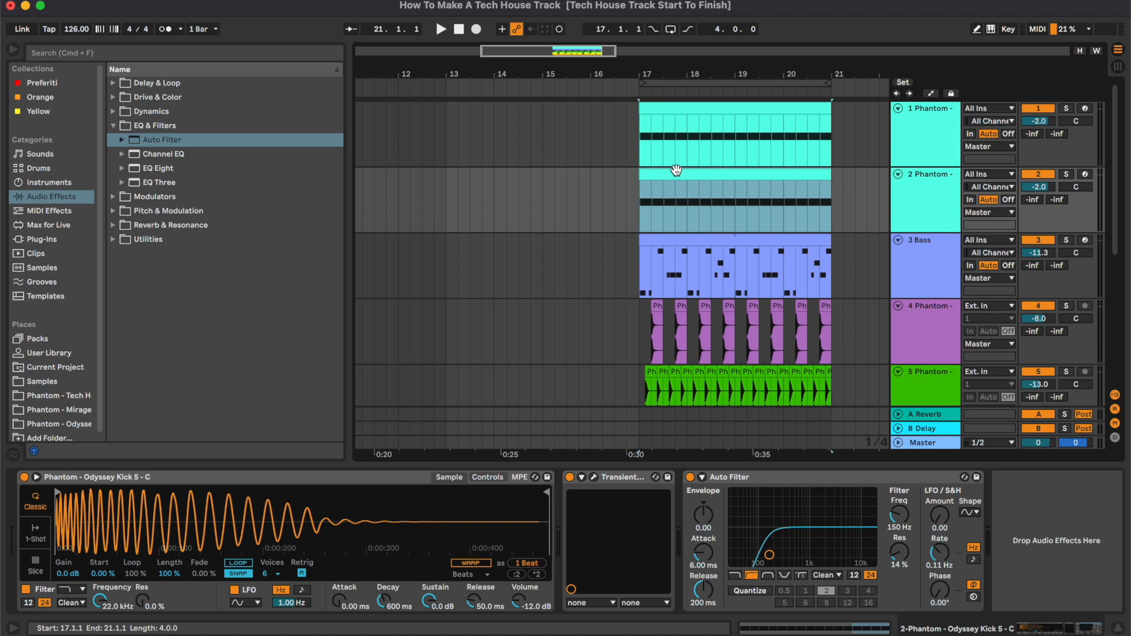
pyautogui.moveTo(676, 170); pyautogui.dragTo(479, 189)
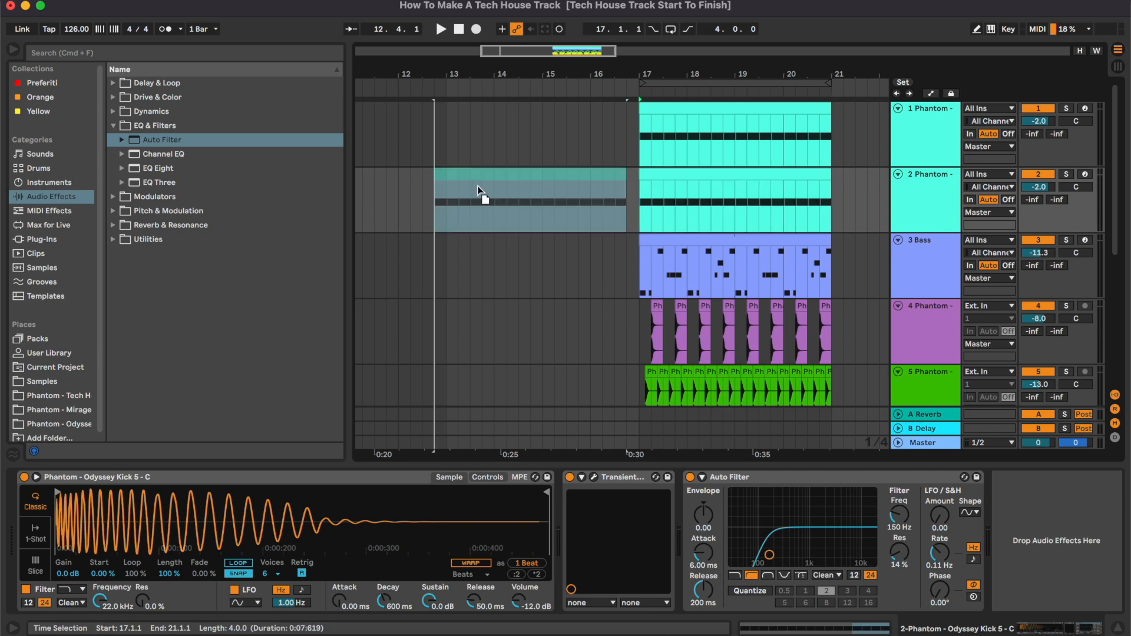
# Step: Duplicate the Bass track and paste the kick copy's 150 Hz Auto Filter at the end of the duplicate's device chain
pyautogui.click(930, 276)
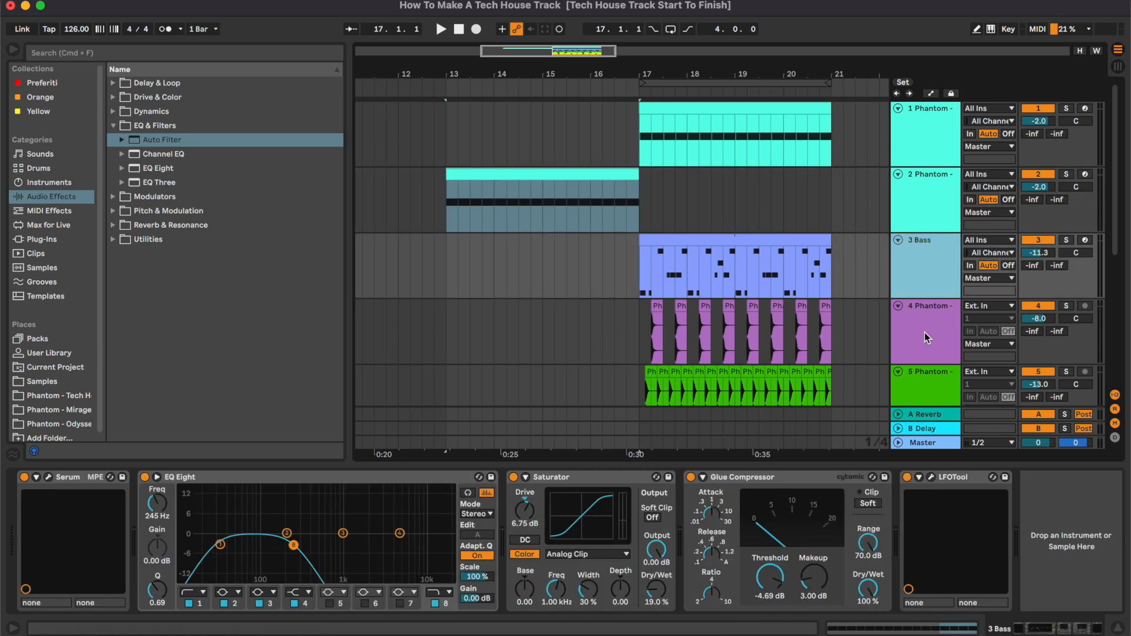
pyautogui.press('super+d')
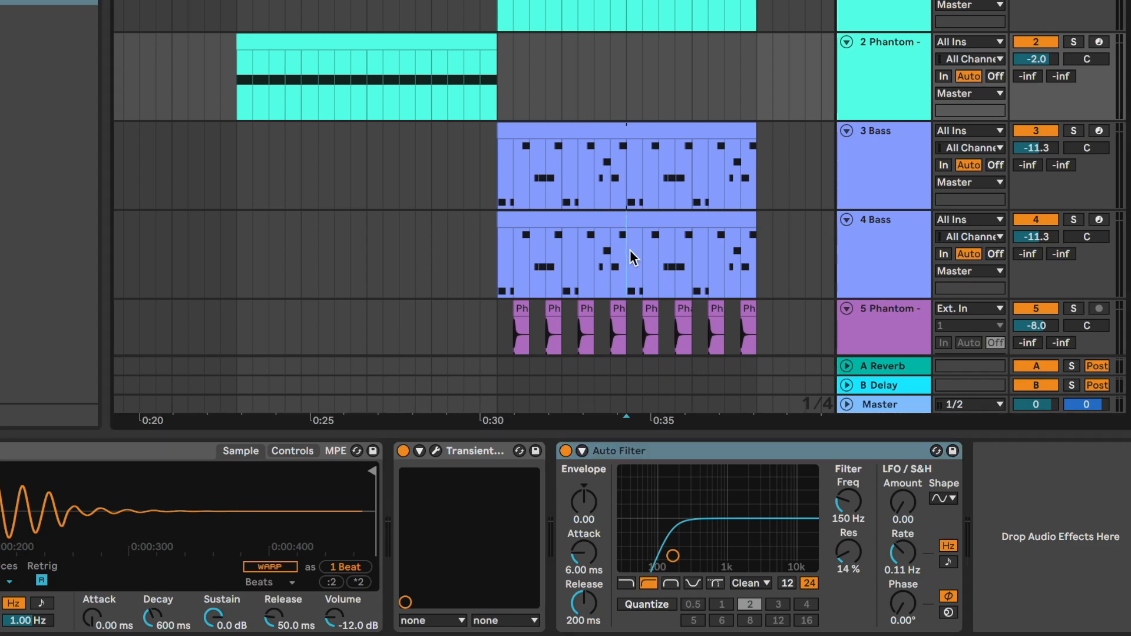
pyautogui.click(630, 251)
pyautogui.click(1116, 534)
pyautogui.press('super+v')
# Step: Move the duplicated bass clip to start at bar 13, play the filtered section and hide the device view
pyautogui.moveTo(588, 220); pyautogui.dragTo(328, 219)
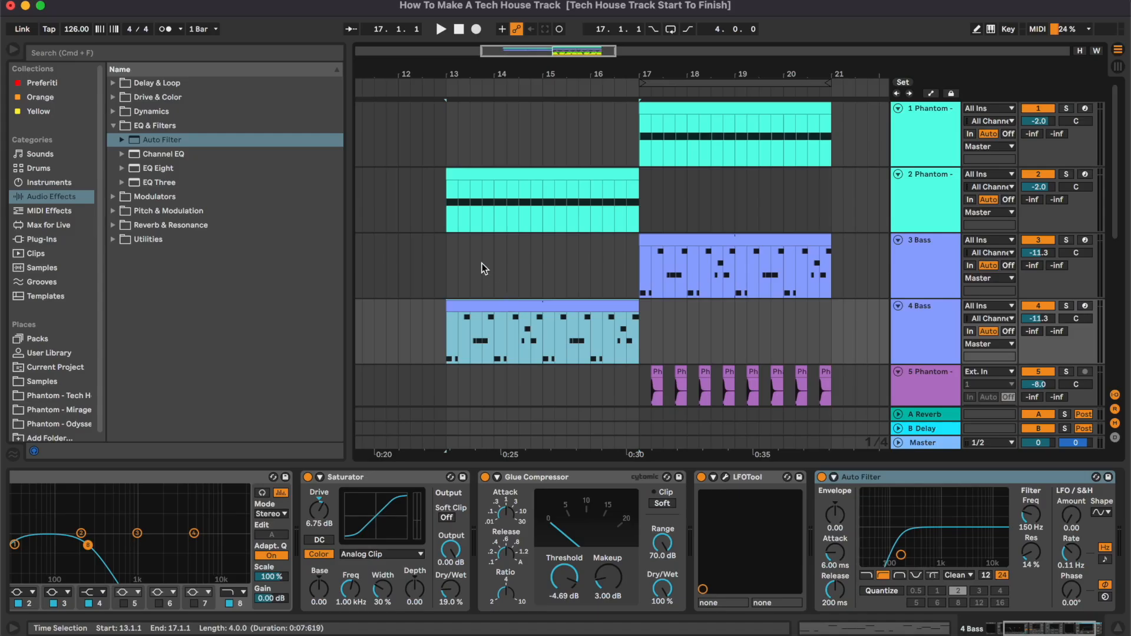
pyautogui.click(481, 263)
pyautogui.press('space')
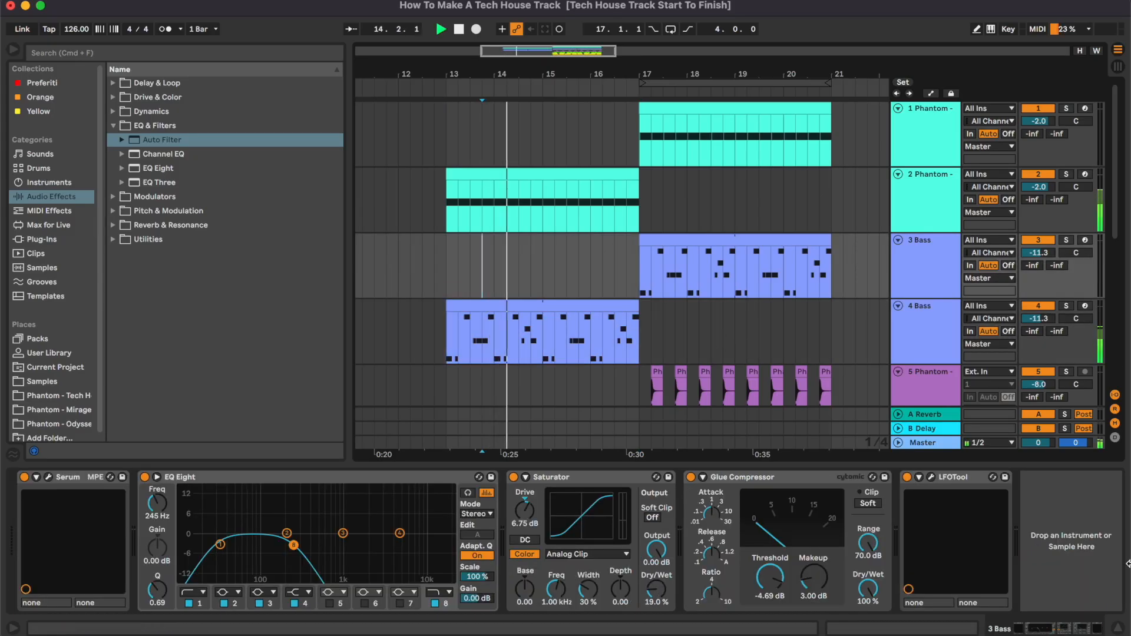
pyautogui.click(1119, 629)
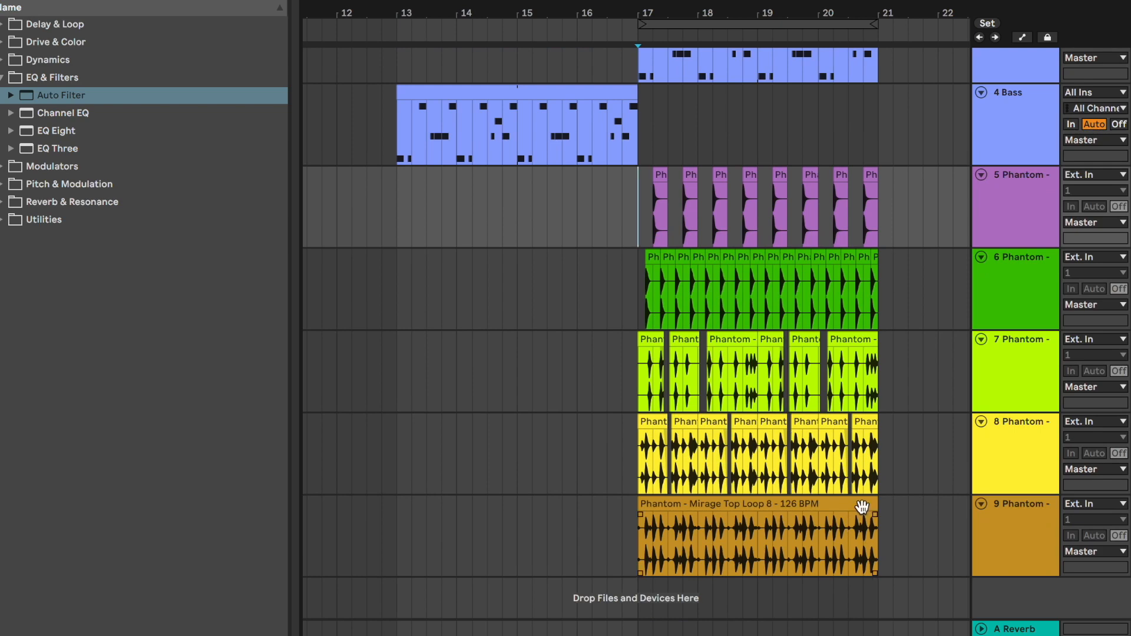
# Step: Copy the clips on drum tracks 5 to 9 from bars 17 to 21 and paste them at bar 13
pyautogui.keyDown('shift'); pyautogui.click(861, 507); pyautogui.keyUp('shift')
pyautogui.press('super+c')
pyautogui.click(401, 196)
pyautogui.press('super+v')
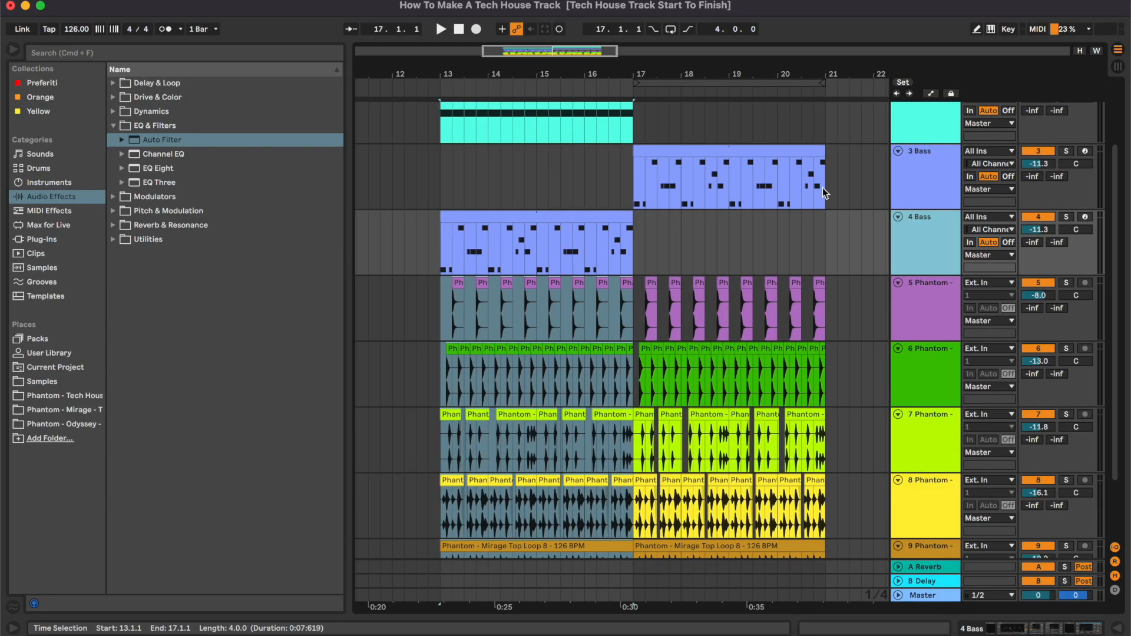
# Step: Group the two kick tracks and name the group Kick
pyautogui.scroll(3, 760, 171)
pyautogui.click(761, 171)
pyautogui.scroll(2, 760, 172)
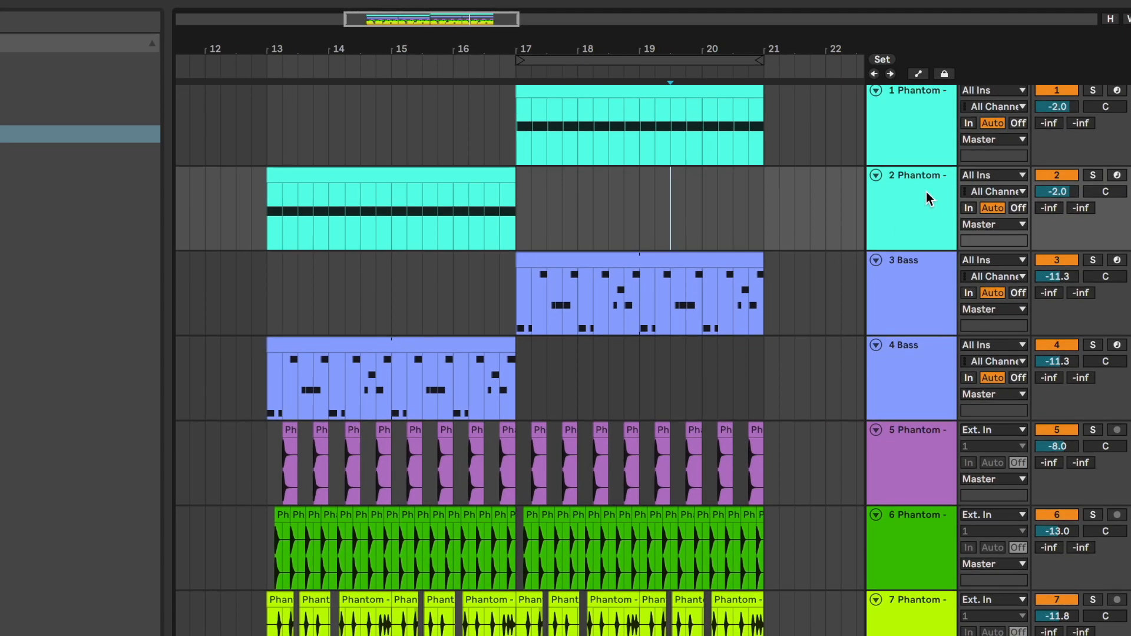
pyautogui.click(937, 185)
pyautogui.keyDown('shift'); pyautogui.click(936, 111); pyautogui.keyUp('shift')
pyautogui.press('super+g')
pyautogui.press('super+r')
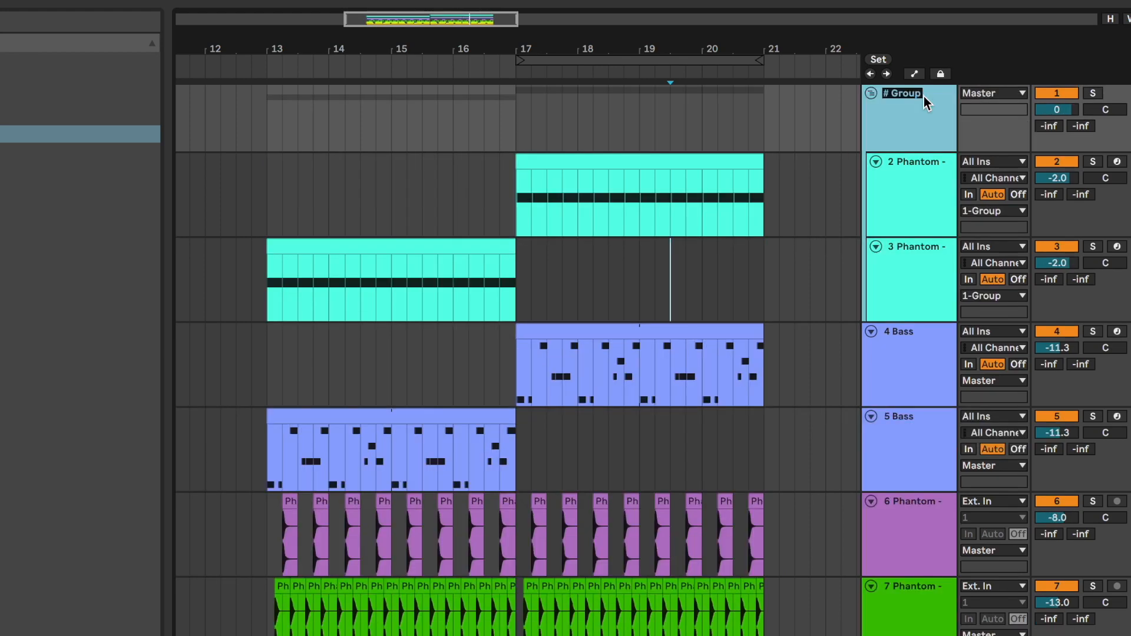
pyautogui.write('Kick')
pyautogui.press('Return')
# Step: Group the two bass tracks and name the group Bass
pyautogui.click(919, 243)
pyautogui.keyDown('shift'); pyautogui.click(918, 310); pyautogui.keyUp('shift')
pyautogui.press('super+g')
pyautogui.press('super+r')
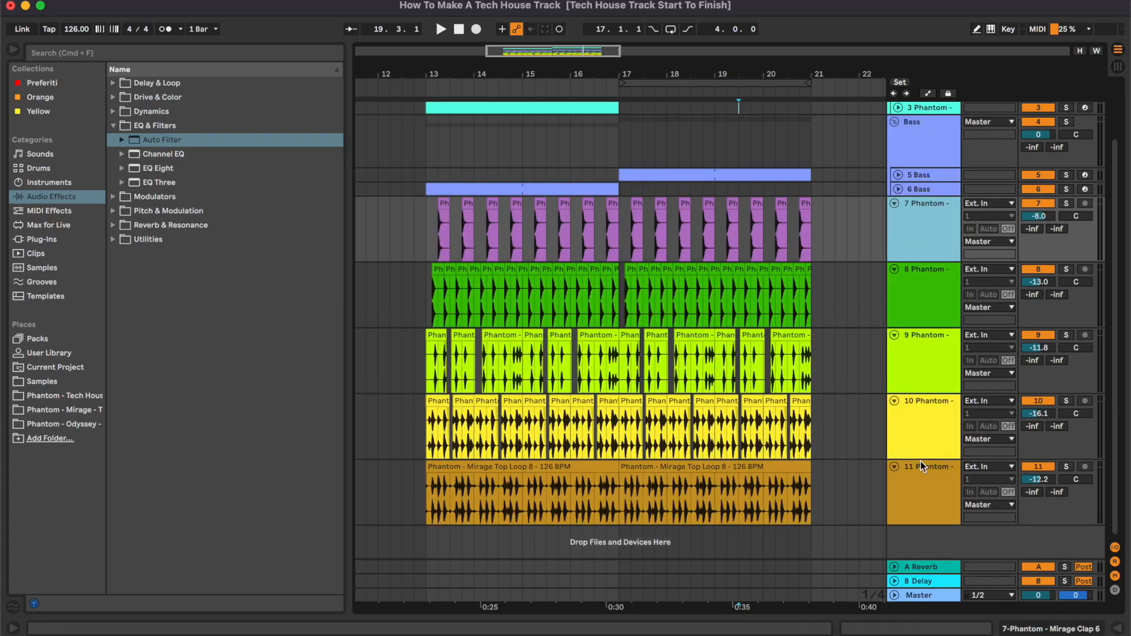
# Step: Fold the drum tracks 7 to 11 together
pyautogui.keyDown('shift'); pyautogui.click(918, 479); pyautogui.keyUp('shift')
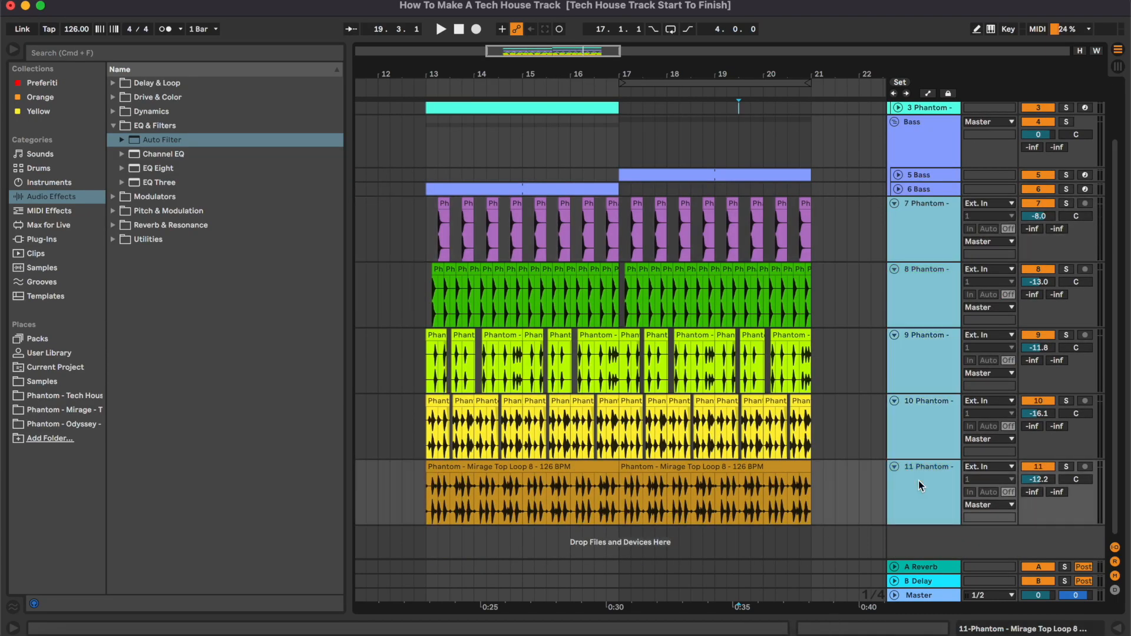
pyautogui.press('u')
pyautogui.click(496, 419)
pyautogui.hscroll(1, 495, 418)
pyautogui.click(561, 213)
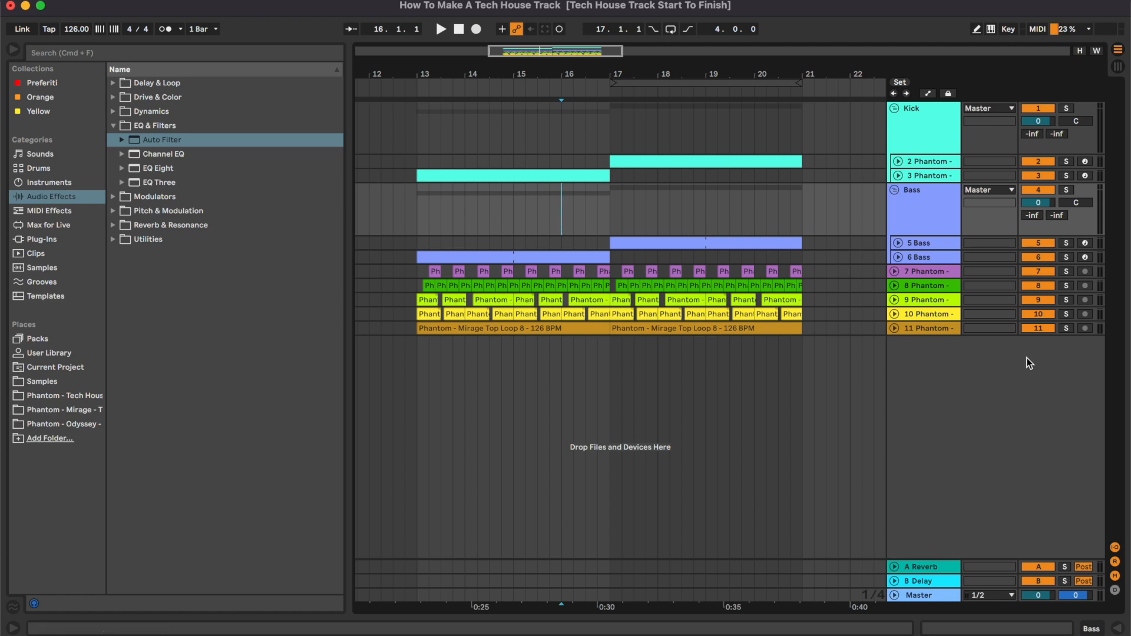
# Step: Insert a MIDI track below the top loop track and create an empty one-bar clip at bar 17
pyautogui.click(936, 328)
pyautogui.press('super+shift+t')
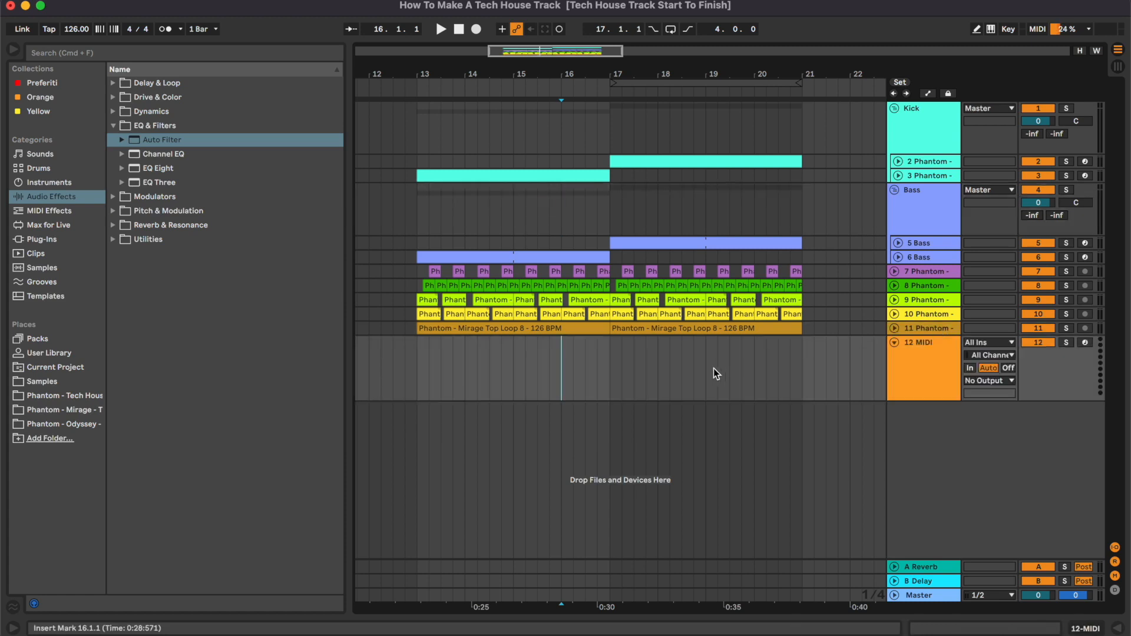
pyautogui.moveTo(613, 351); pyautogui.dragTo(655, 352)
pyautogui.press('super+shift+m')
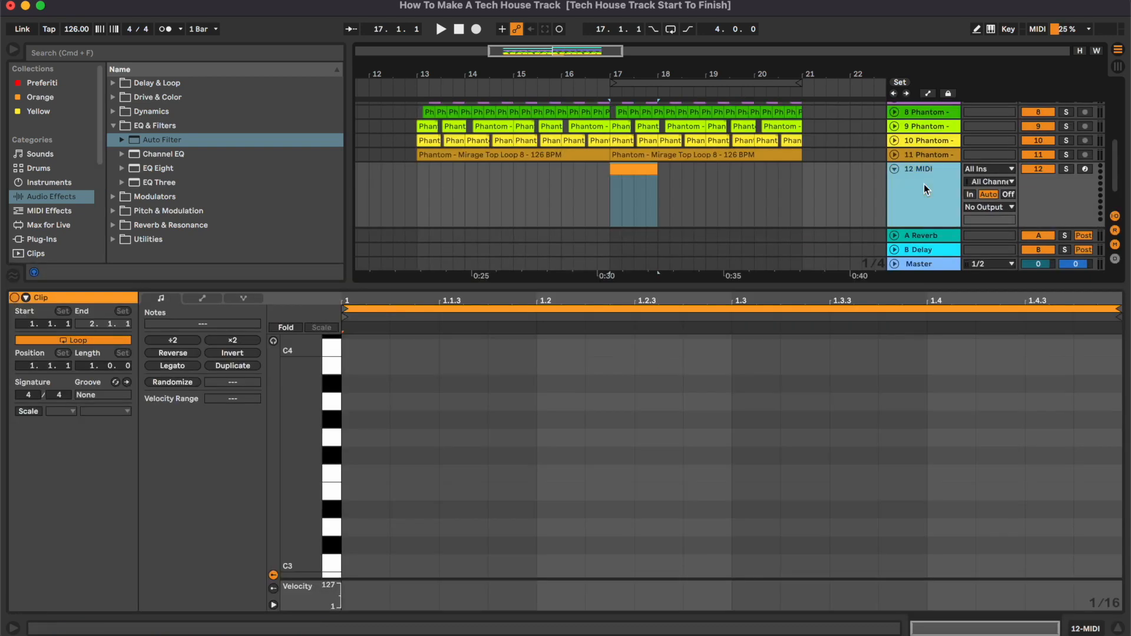
# Step: Find the Serum plug-in, load it on the new MIDI track with the LEAD - Acid preset and close its window
pyautogui.click(924, 183)
pyautogui.click(52, 239)
pyautogui.click(165, 52)
pyautogui.write('serum')
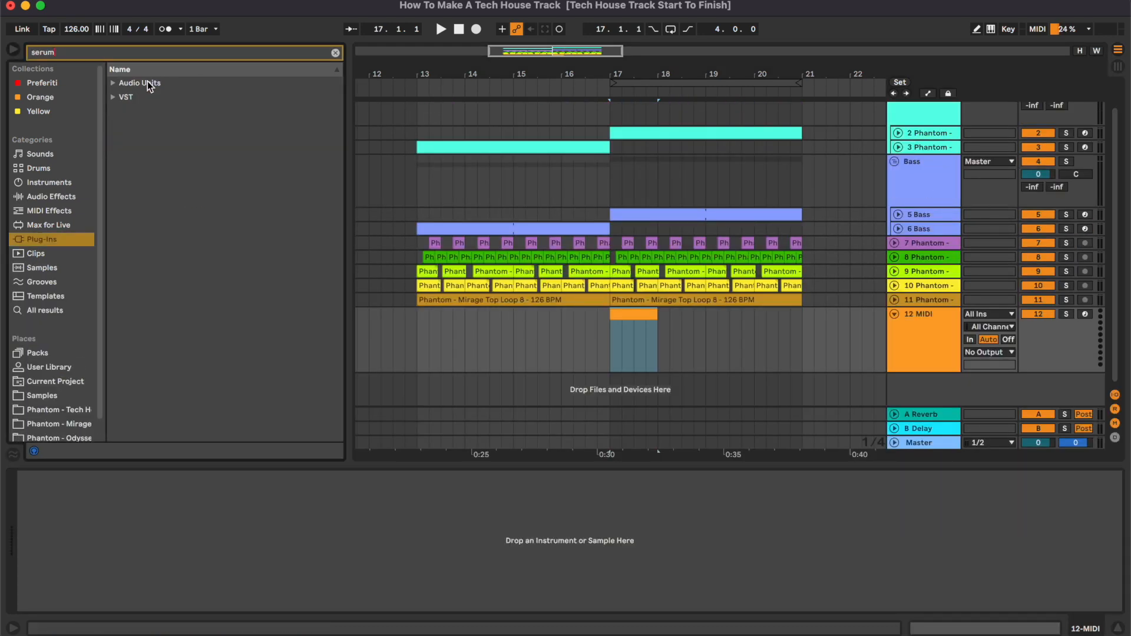
pyautogui.click(156, 111)
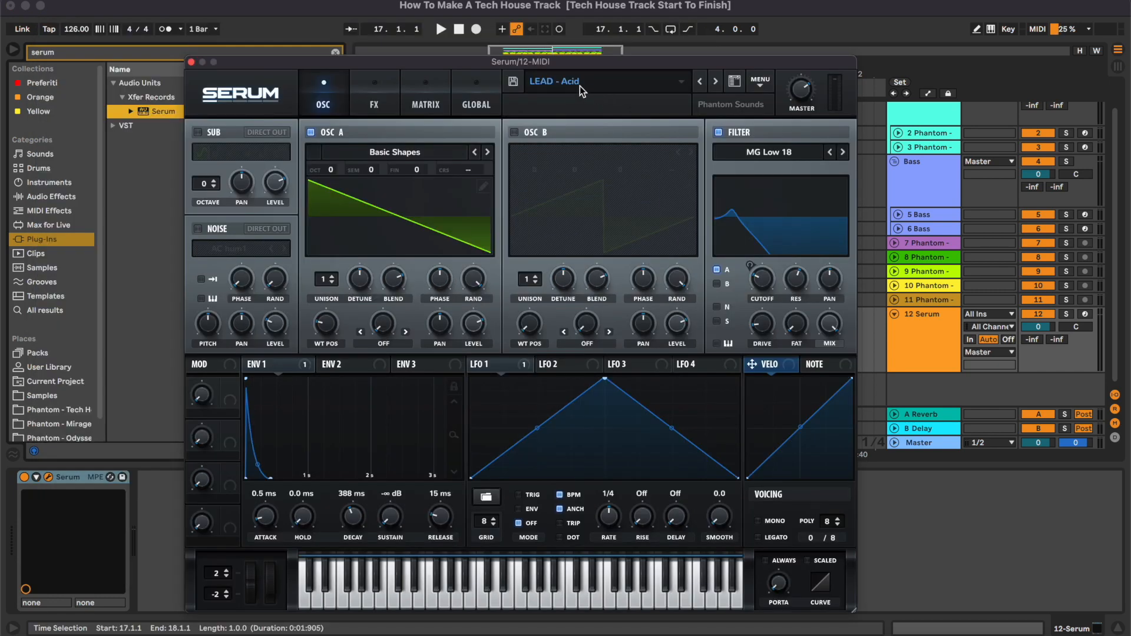
pyautogui.click(192, 62)
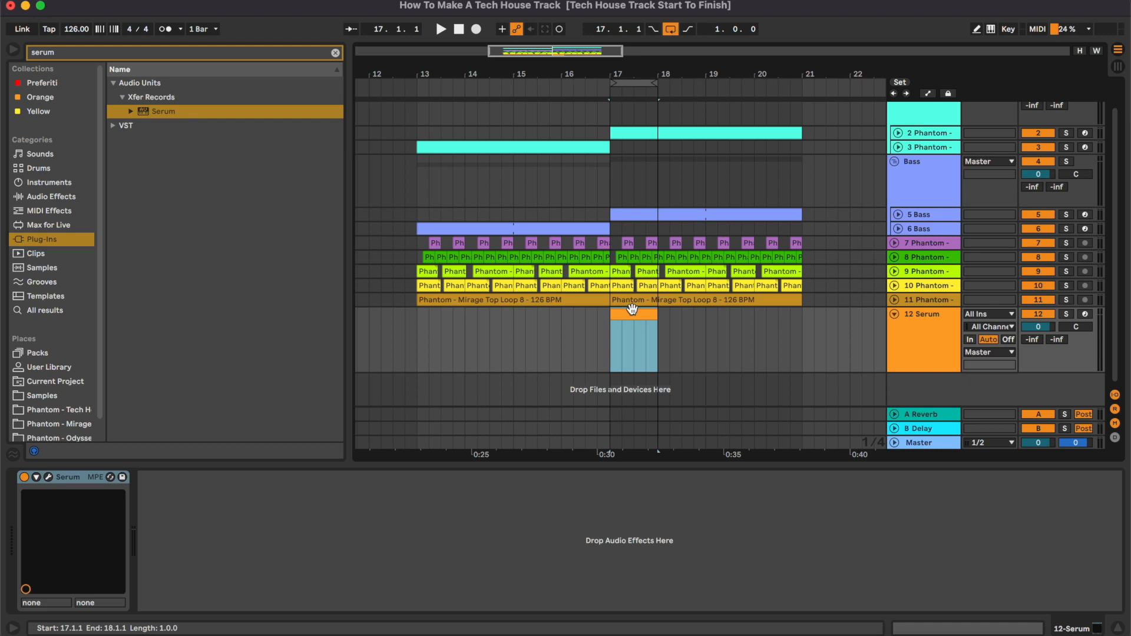
# Step: Loop-play the arrangement, open the empty Serum clip, and write sixteenth notes D3 at beat 1, G3 at 1.1.2 and G3 at 1.1.4
pyautogui.scroll(4, 632, 309)
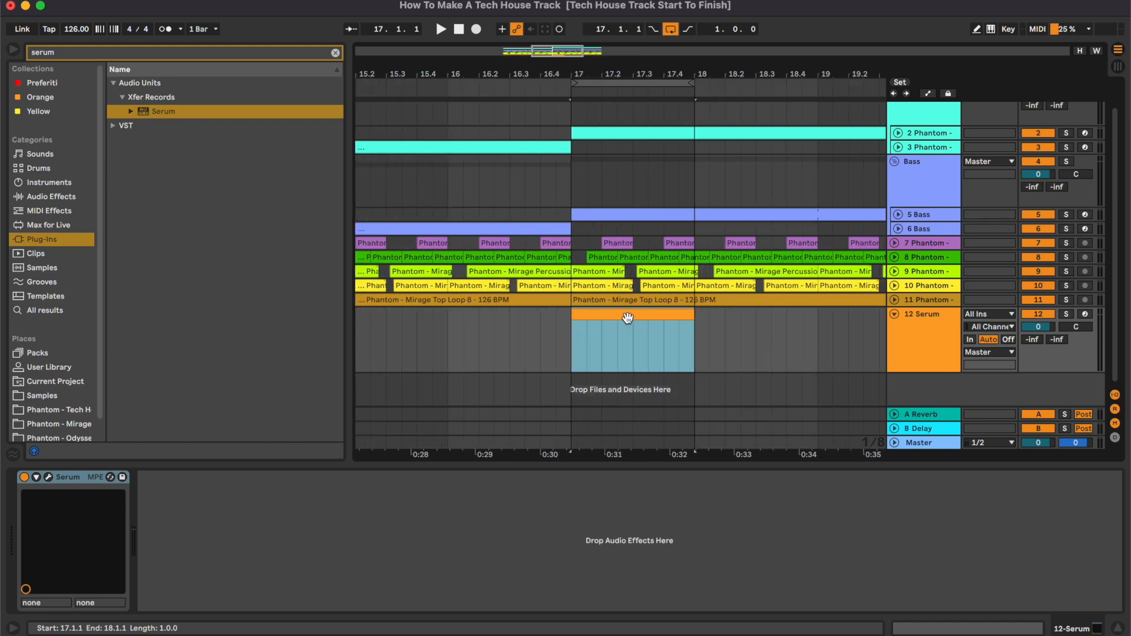
pyautogui.press('space')
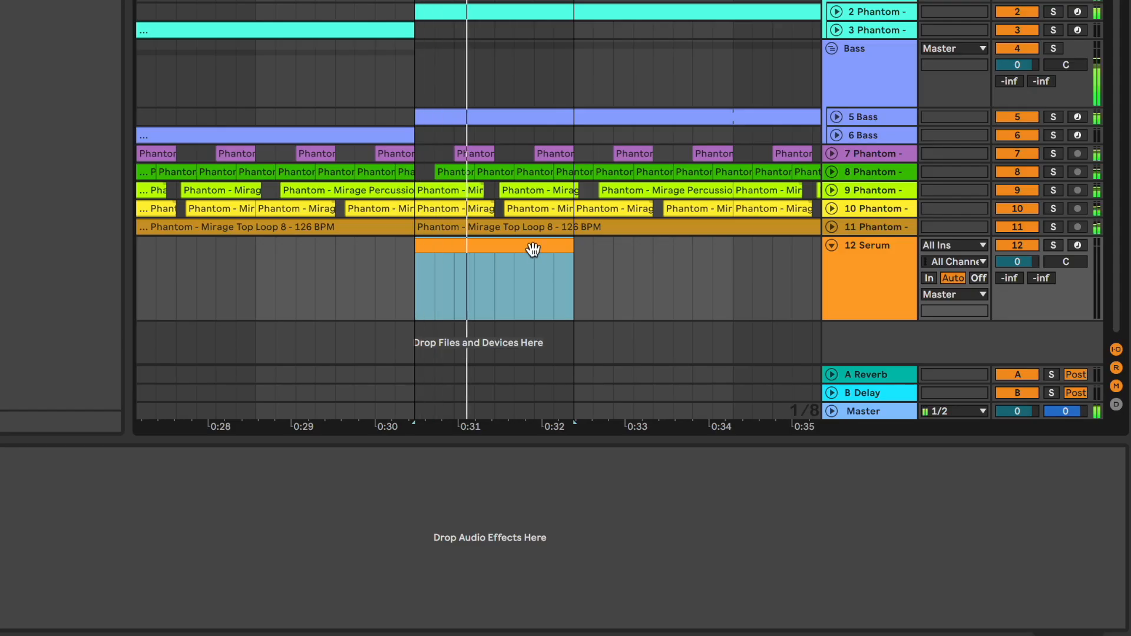
pyautogui.doubleClick(663, 315)
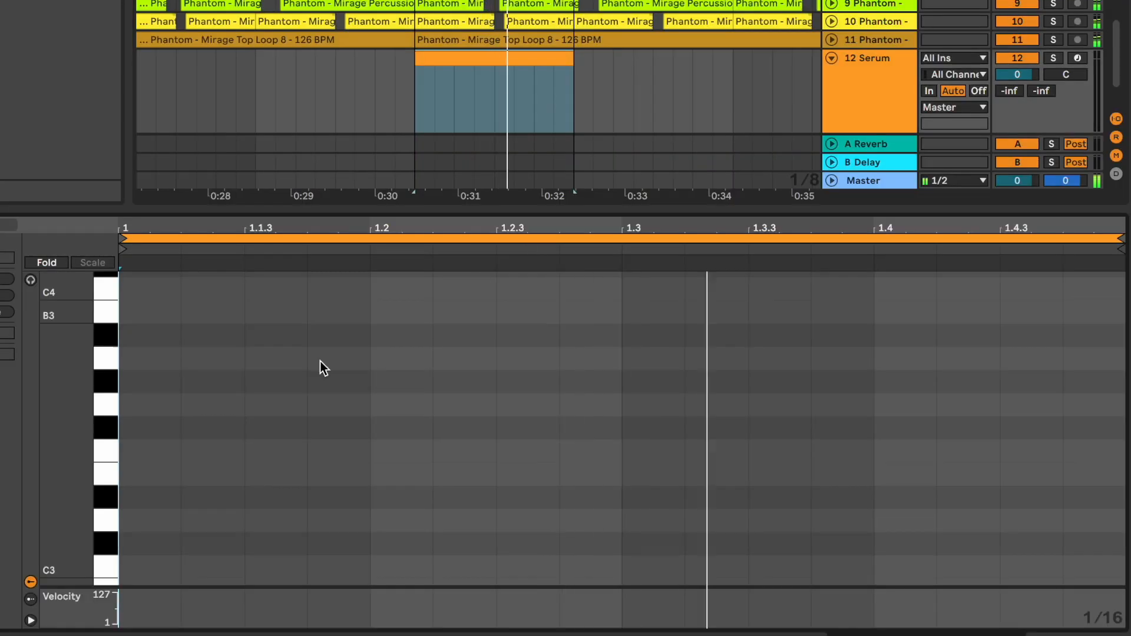
pyautogui.doubleClick(141, 523)
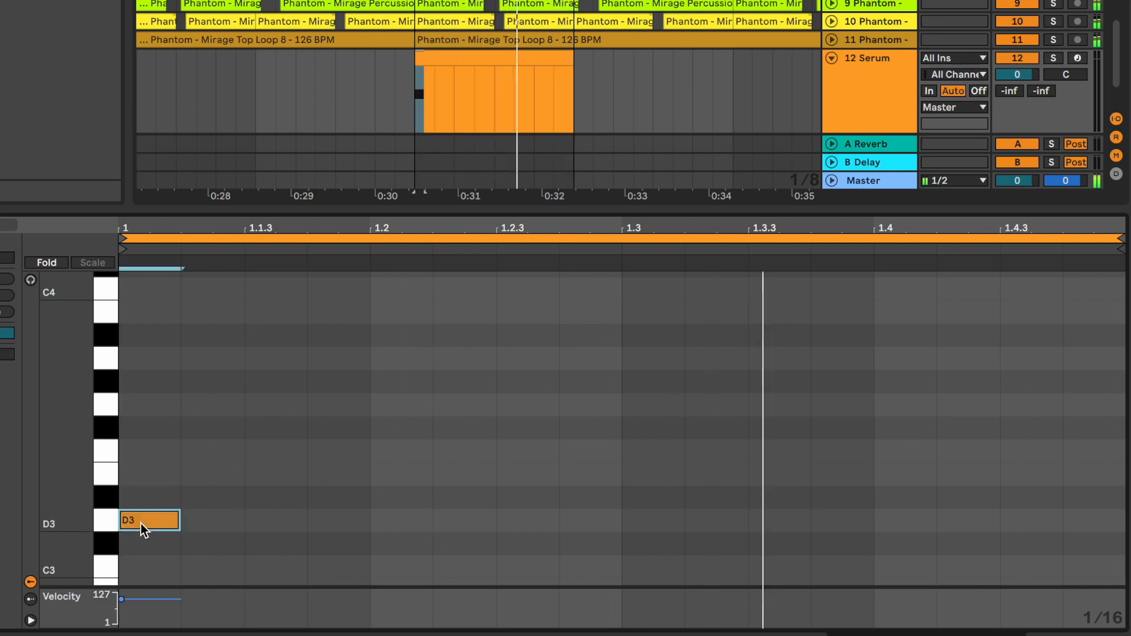
pyautogui.doubleClick(213, 405)
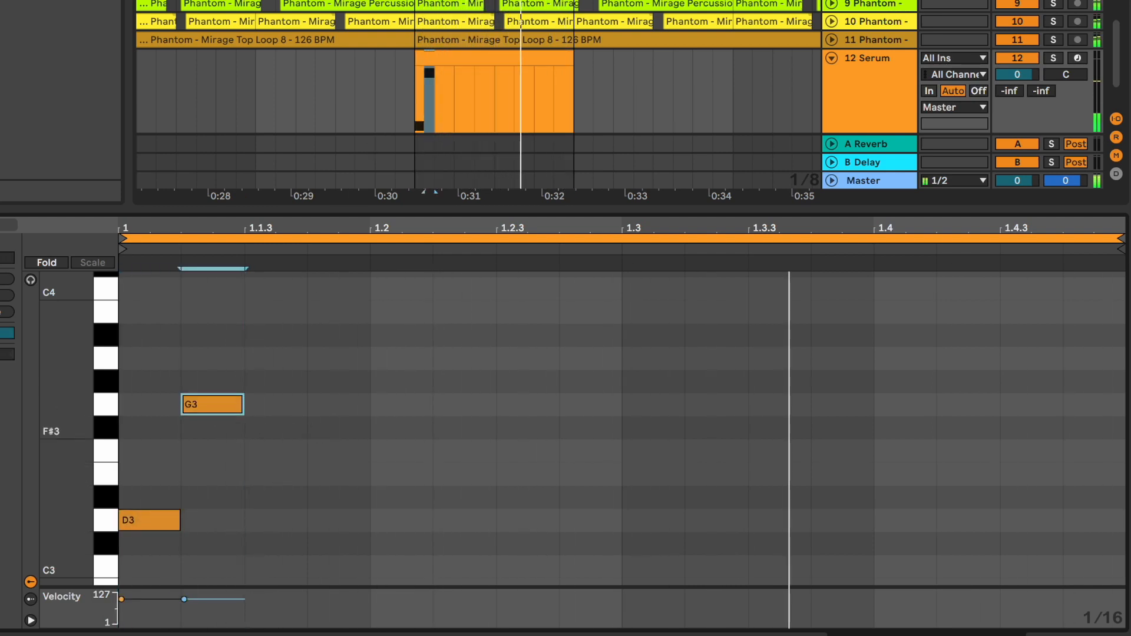
pyautogui.click(325, 408)
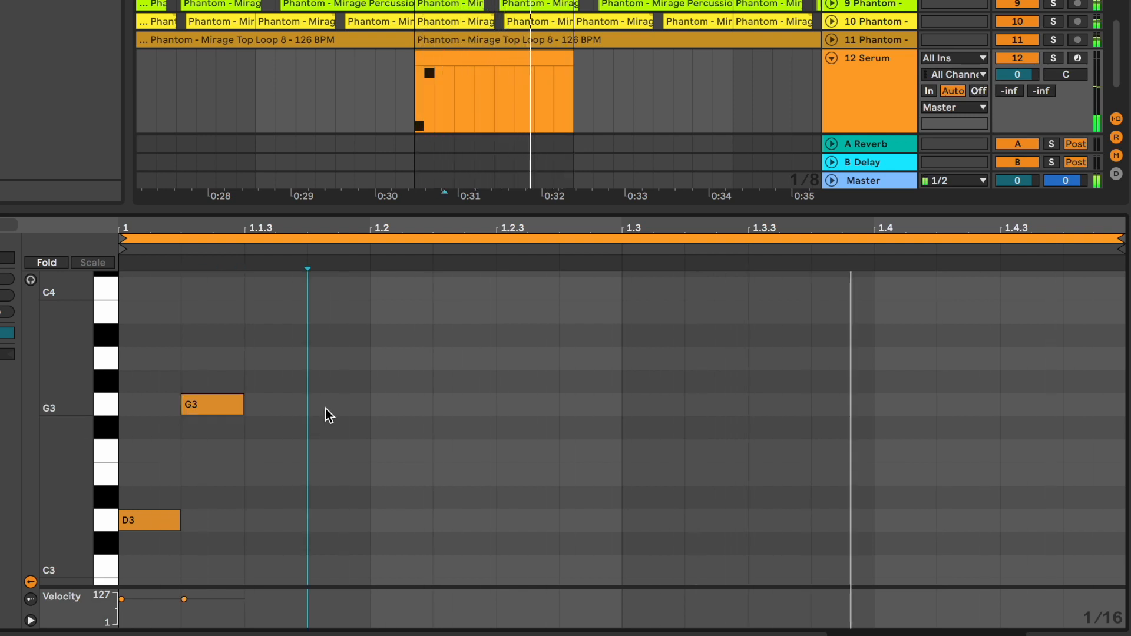
pyautogui.doubleClick(325, 408)
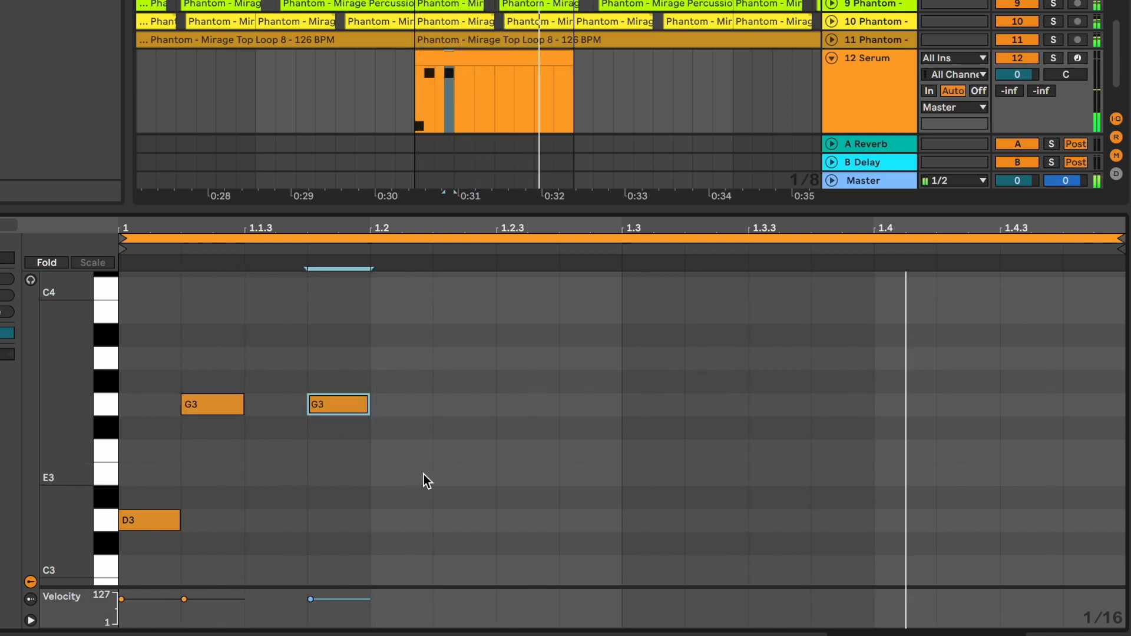
# Step: Add three notes, each two sixteenths long, to the Serum clip: E3 at 1.2.2, F3 at 1.2.4 and G3 at 1.3.2
pyautogui.doubleClick(461, 474)
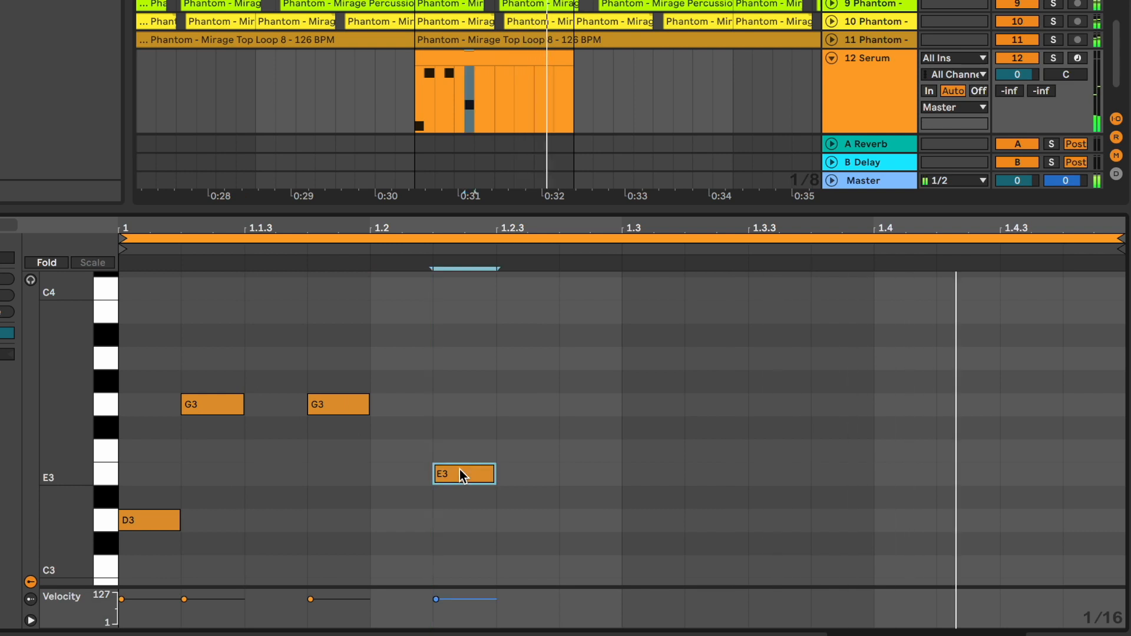
pyautogui.hotkey('shift', 'Right')
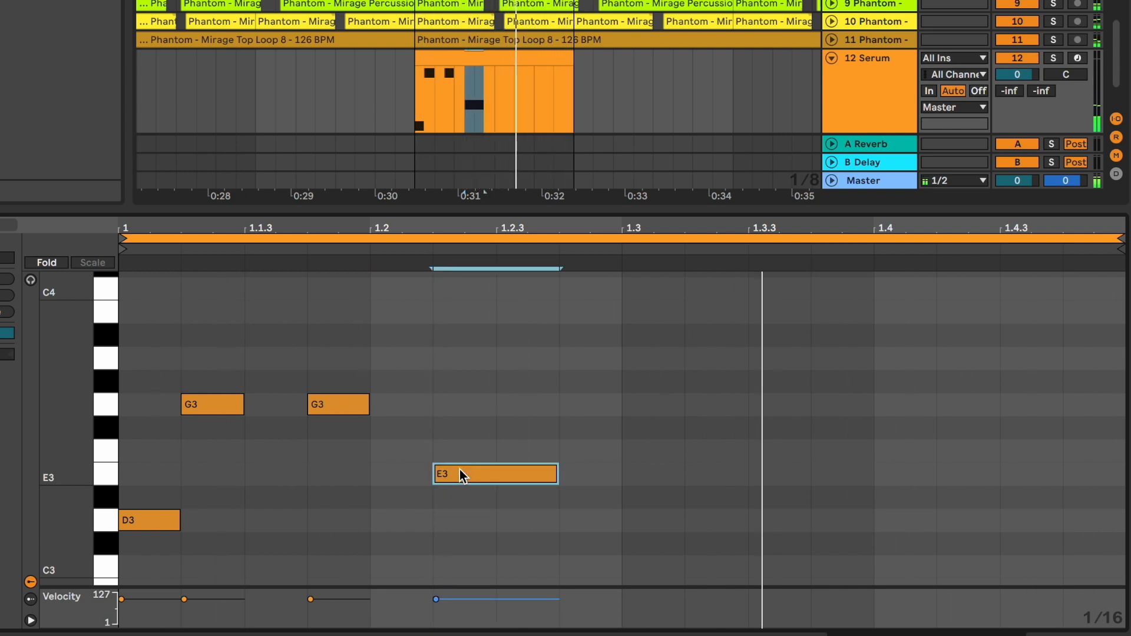
pyautogui.doubleClick(621, 445)
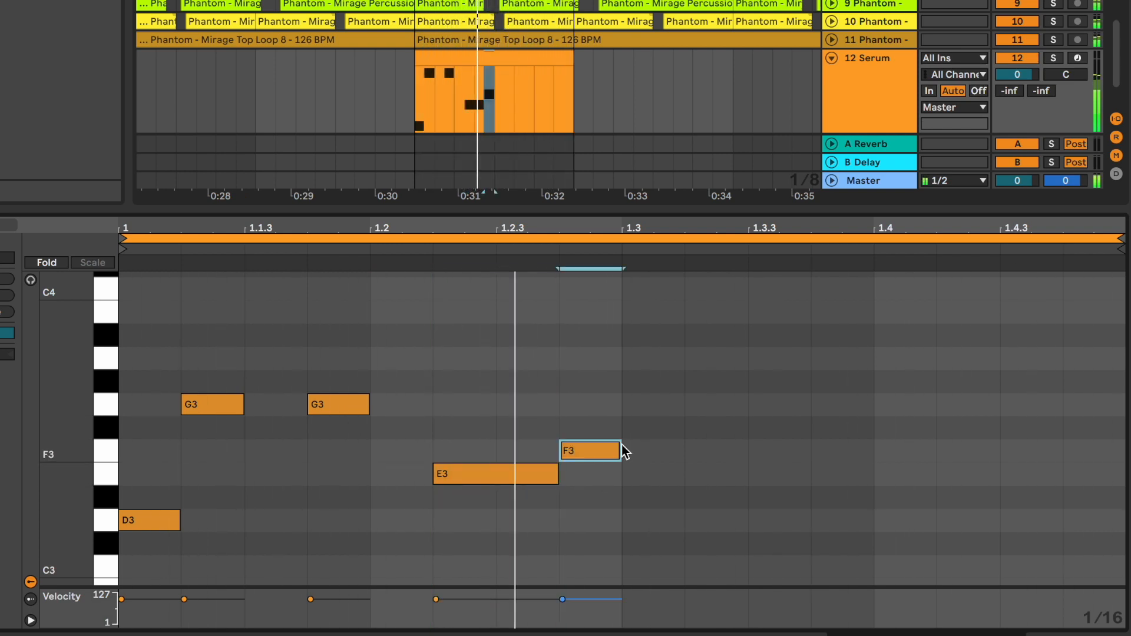
pyautogui.doubleClick(779, 407)
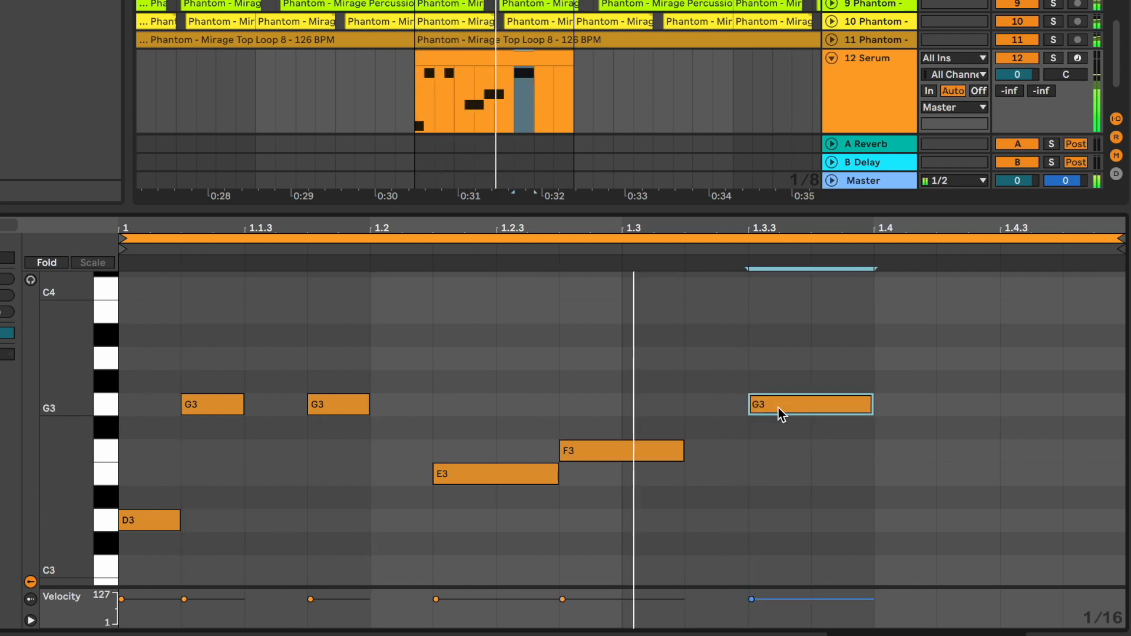
pyautogui.press('Left')
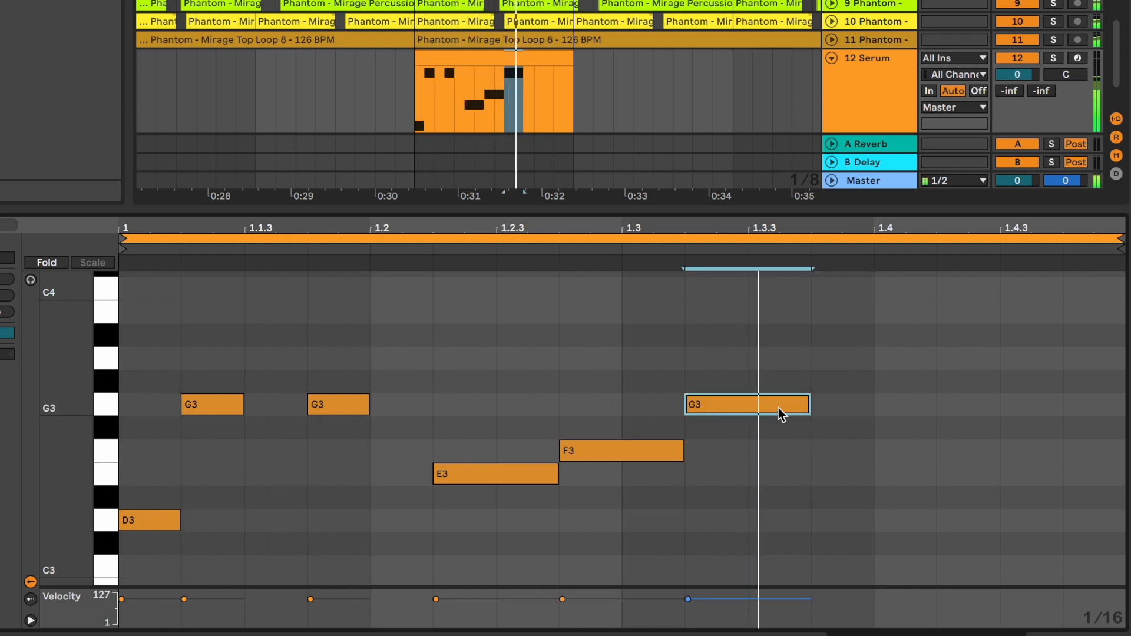
# Step: Add an E3 note at 1.3.4, three sixteenths long, after the last G3
pyautogui.doubleClick(883, 474)
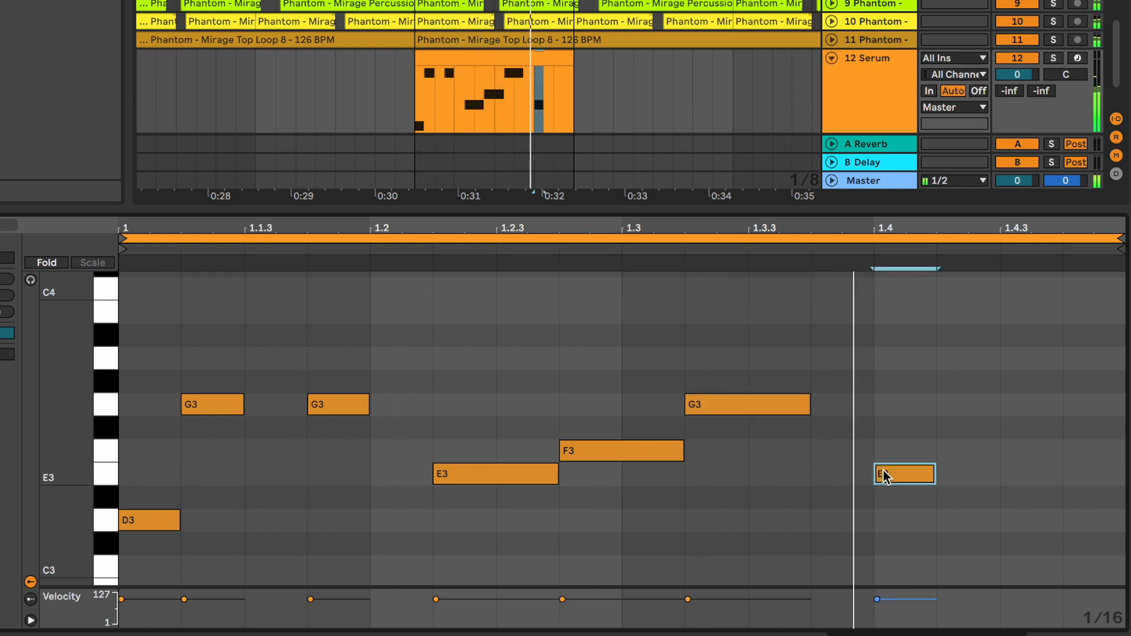
pyautogui.press('Left')
pyautogui.hotkey('shift', 'Right')
pyautogui.hotkey('shift', 'Right')
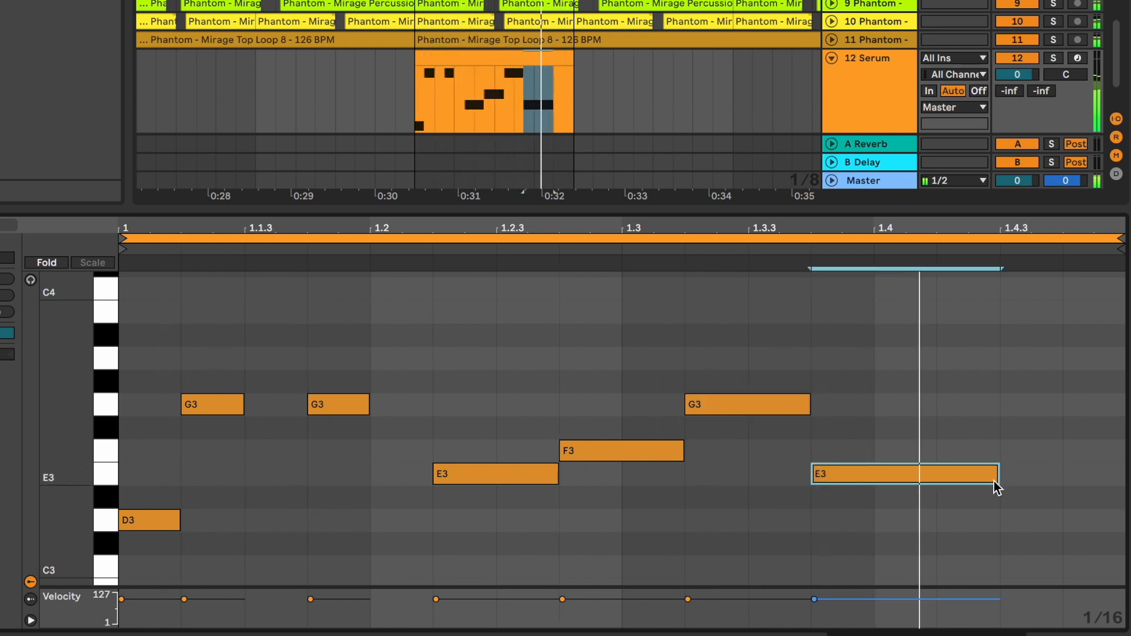
# Step: Try ending the melody with a sixteenth G3 at 1.4.2 and an E3 two sixteenths long at 1.4.3
pyautogui.doubleClick(1012, 408)
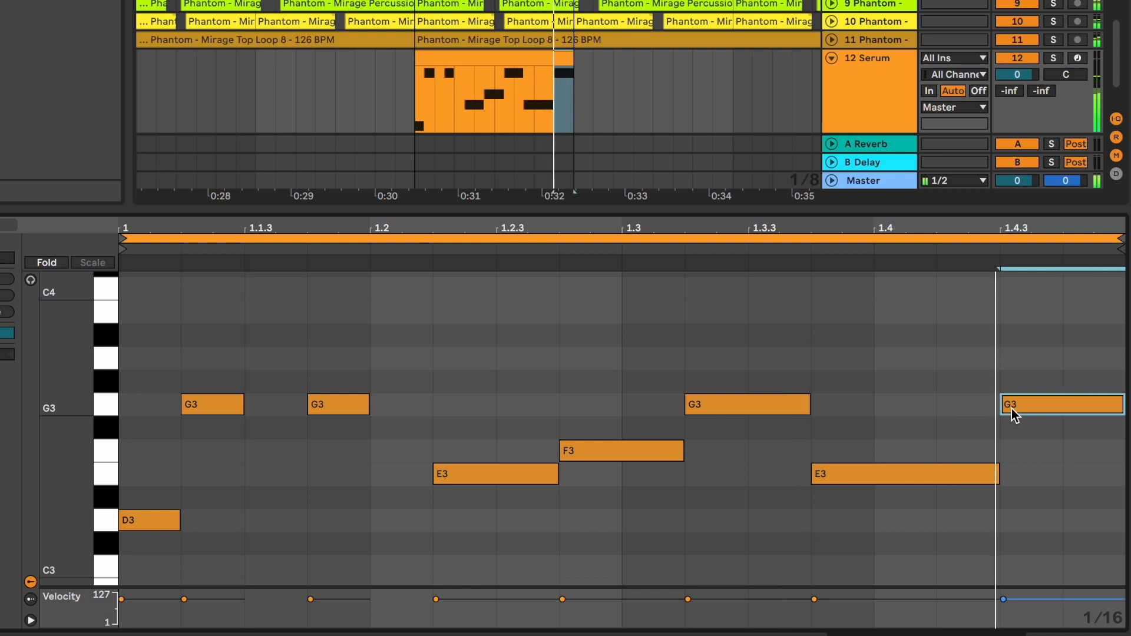
pyautogui.moveTo(1012, 409); pyautogui.dragTo(943, 480)
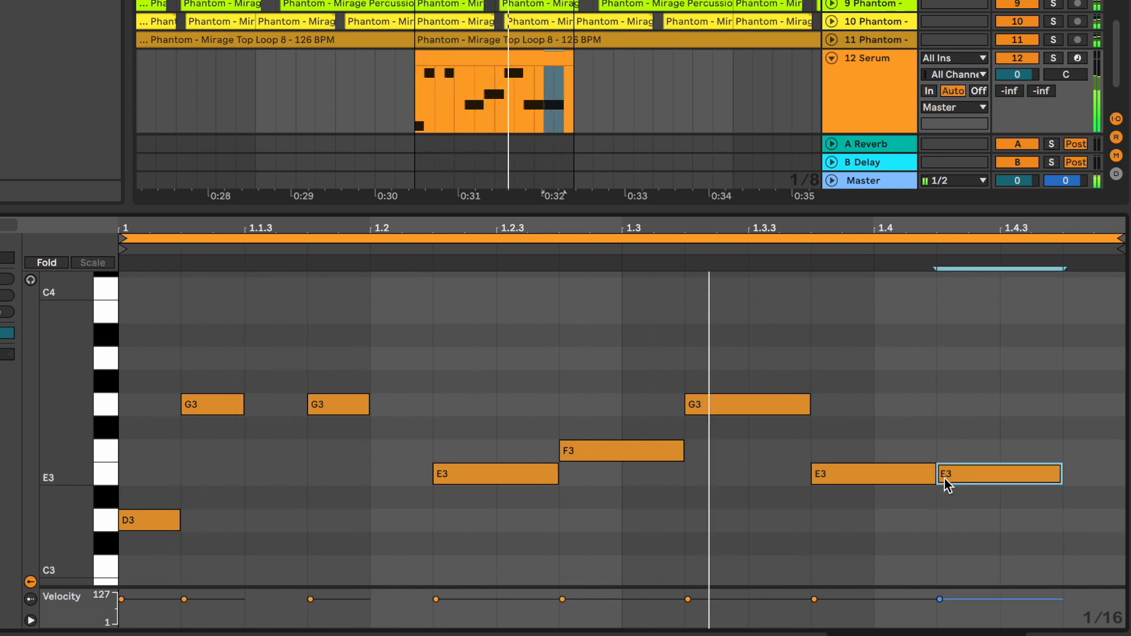
pyautogui.hotkey('shift', 'Left')
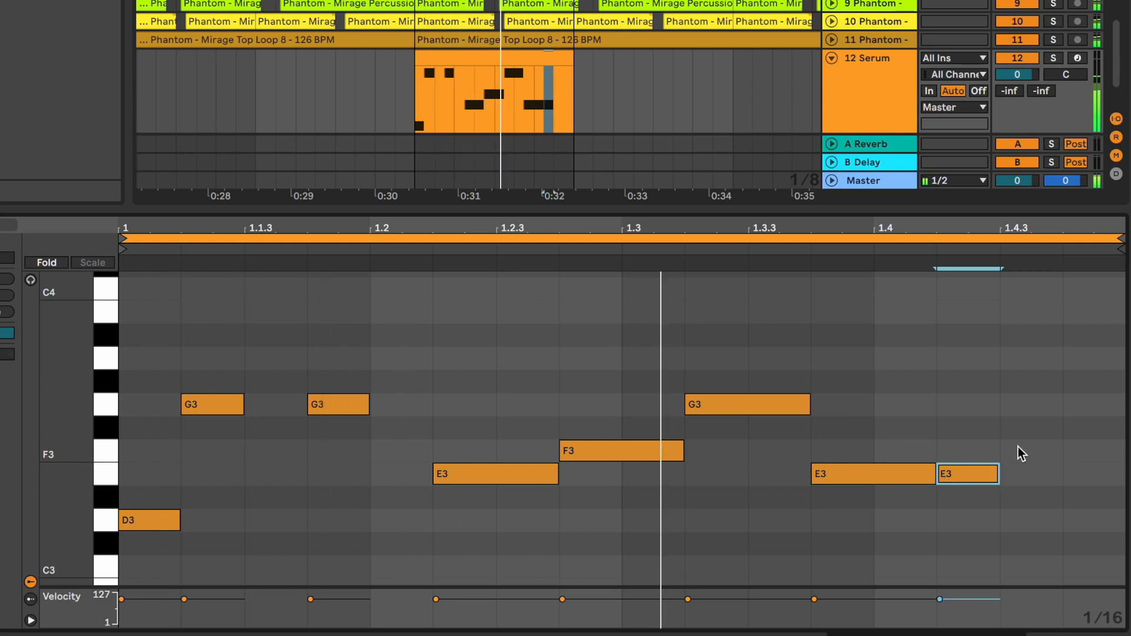
pyautogui.doubleClick(1021, 454)
pyautogui.moveTo(971, 471); pyautogui.dragTo(970, 409)
pyautogui.click(1020, 452)
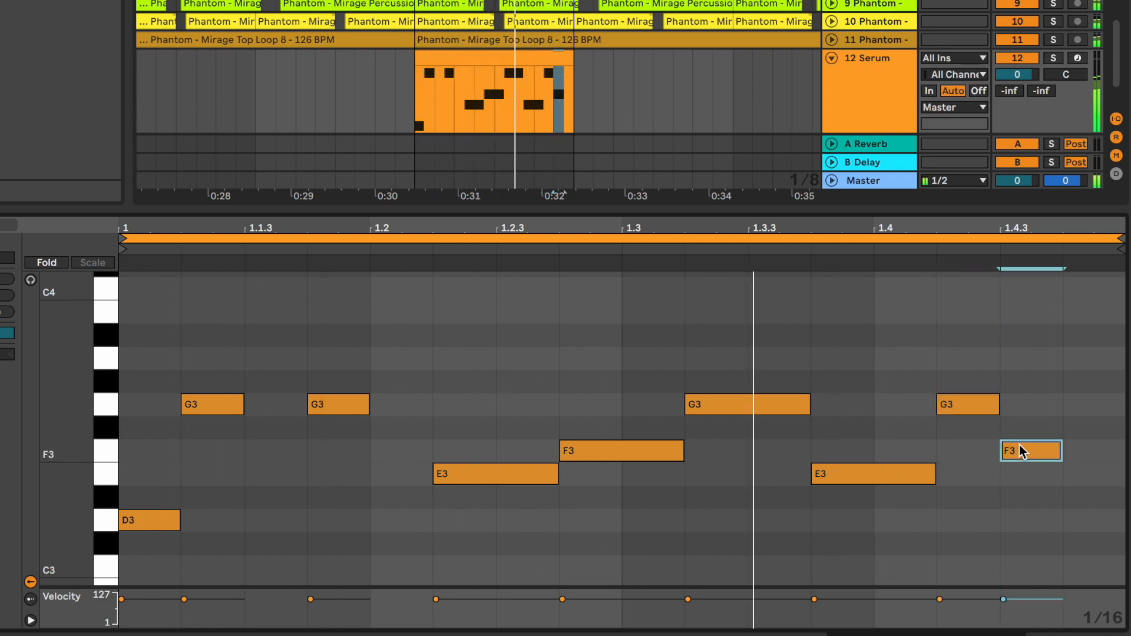
pyautogui.moveTo(1022, 452); pyautogui.dragTo(1022, 473)
pyautogui.hotkey('shift', 'Right')
pyautogui.click(1016, 430)
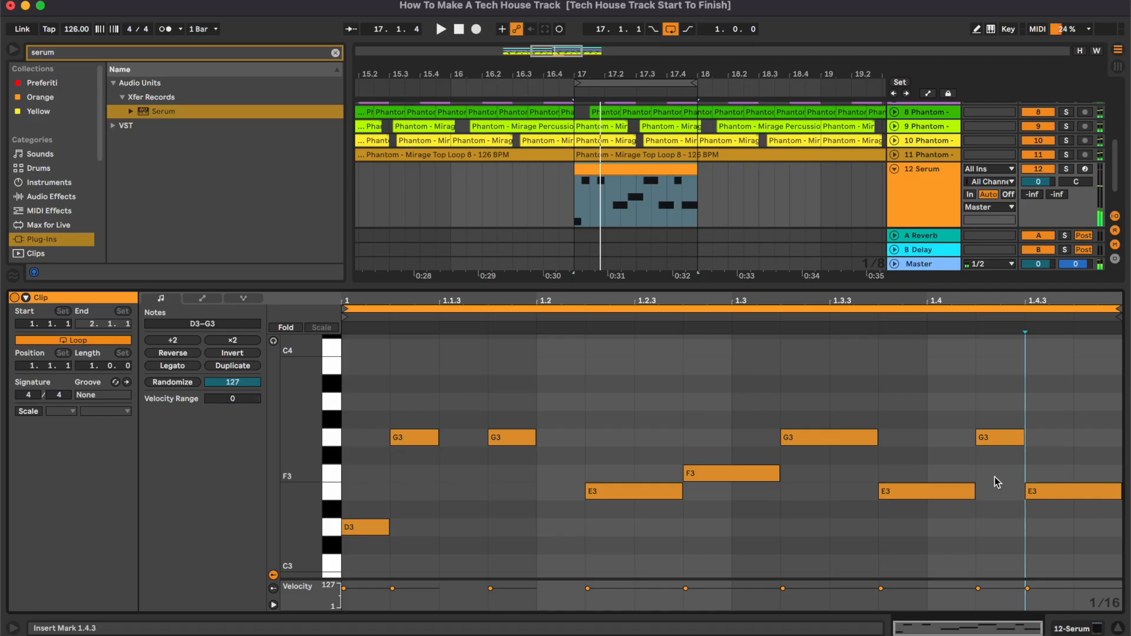
# Step: Delete the G3 at 1.4.2 and the final E3 at 1.4.3 from the Serum clip
pyautogui.click(938, 390)
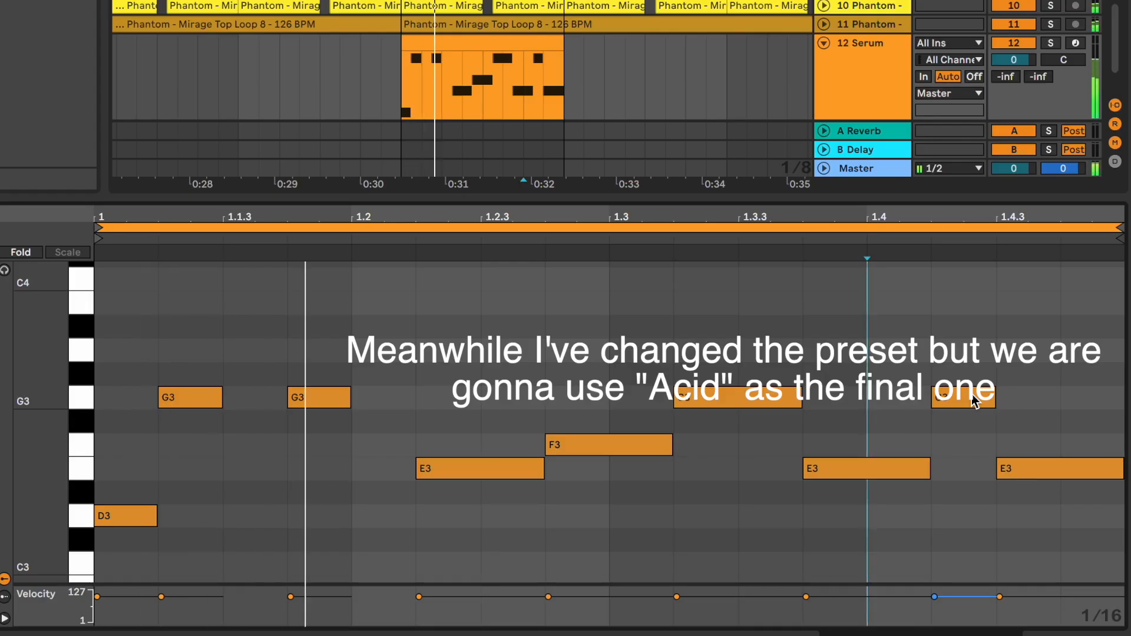
pyautogui.click(1006, 436)
pyautogui.press('Delete')
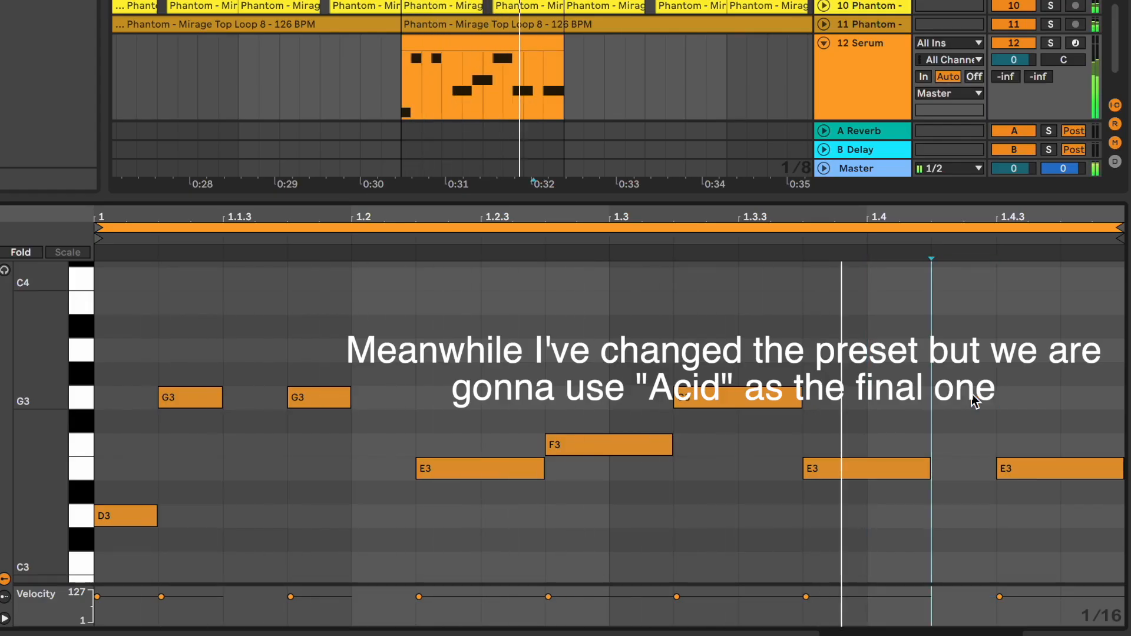
pyautogui.click(1042, 471)
pyautogui.press('Delete')
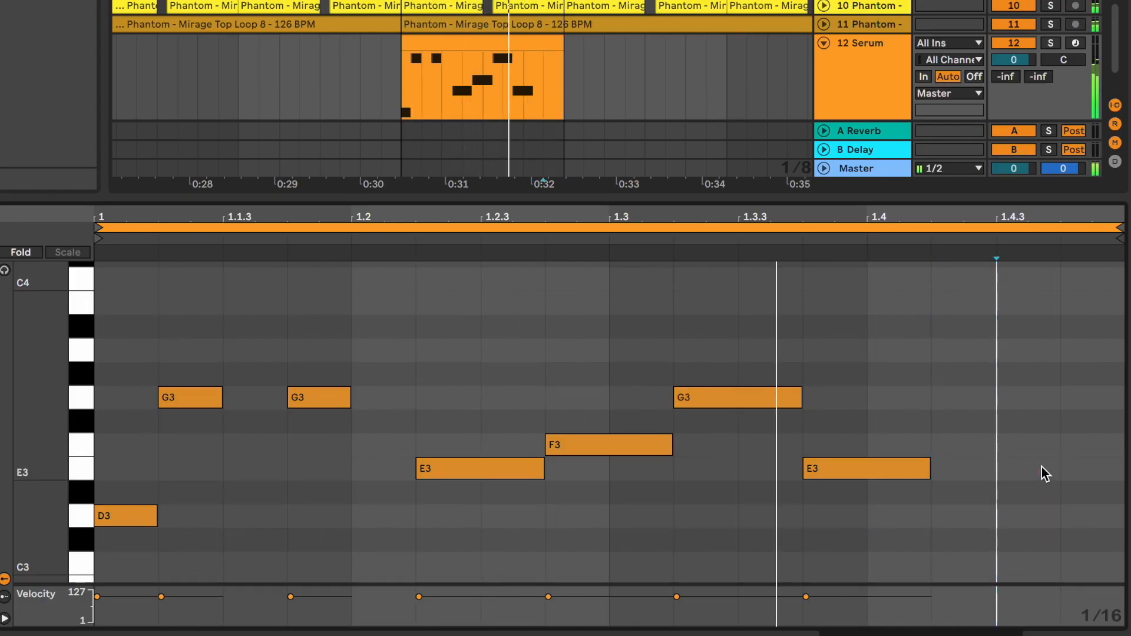
# Step: Add an E3 note two sixteenths long at 1.4.3 to fill the end of the bar
pyautogui.click(960, 469)
pyautogui.hotkey('ctrl', 'v')
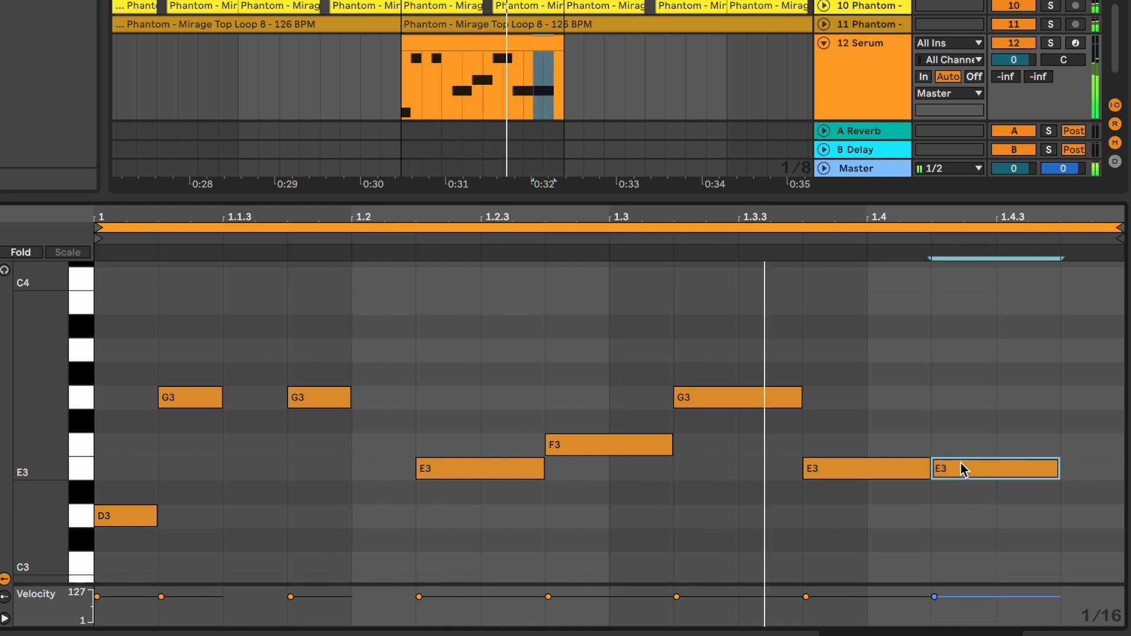
pyautogui.press('Right')
# Step: Shorten the E3 at 1.3.4 to one sixteenth and add an F3 two sixteenths long at beat 1.4
pyautogui.click(913, 466)
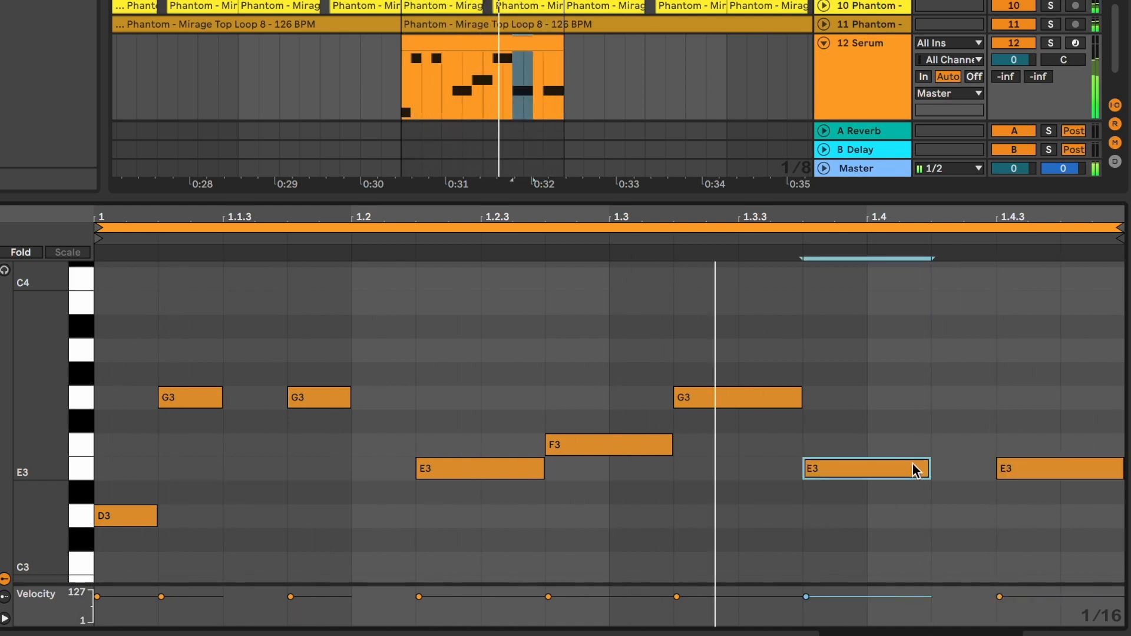
pyautogui.hotkey('shift', 'Right')
pyautogui.moveTo(979, 468); pyautogui.dragTo(872, 472)
pyautogui.doubleClick(880, 448)
pyautogui.hotkey('shift', 'Right')
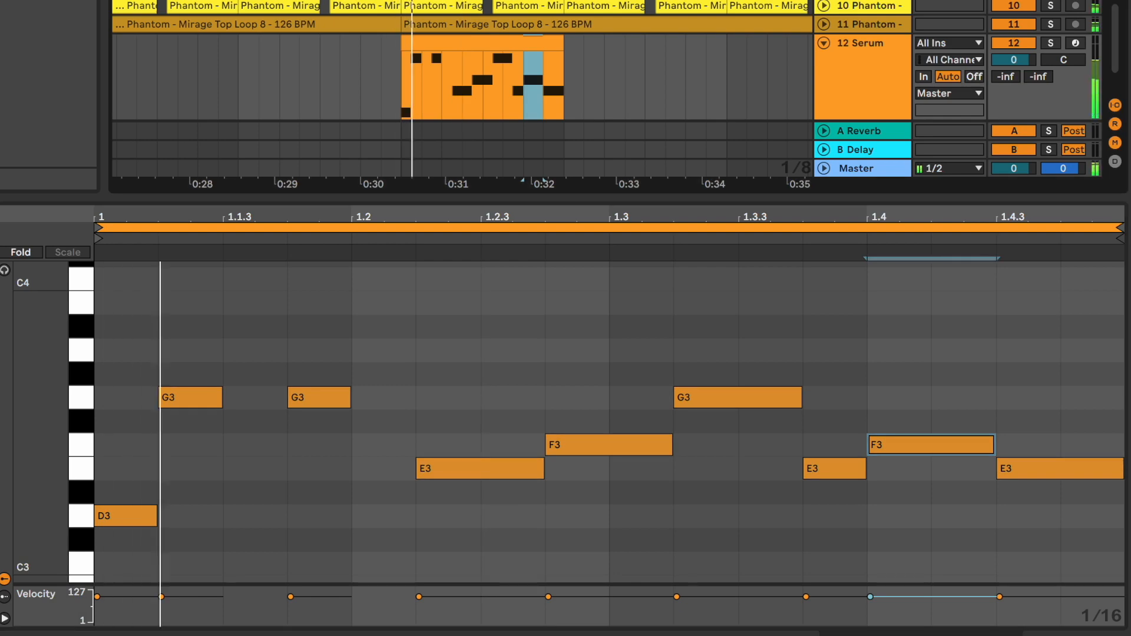
# Step: Show the Serum track's devices, find the LFOTool plug-in and load it after Serum
pyautogui.doubleClick(861, 76)
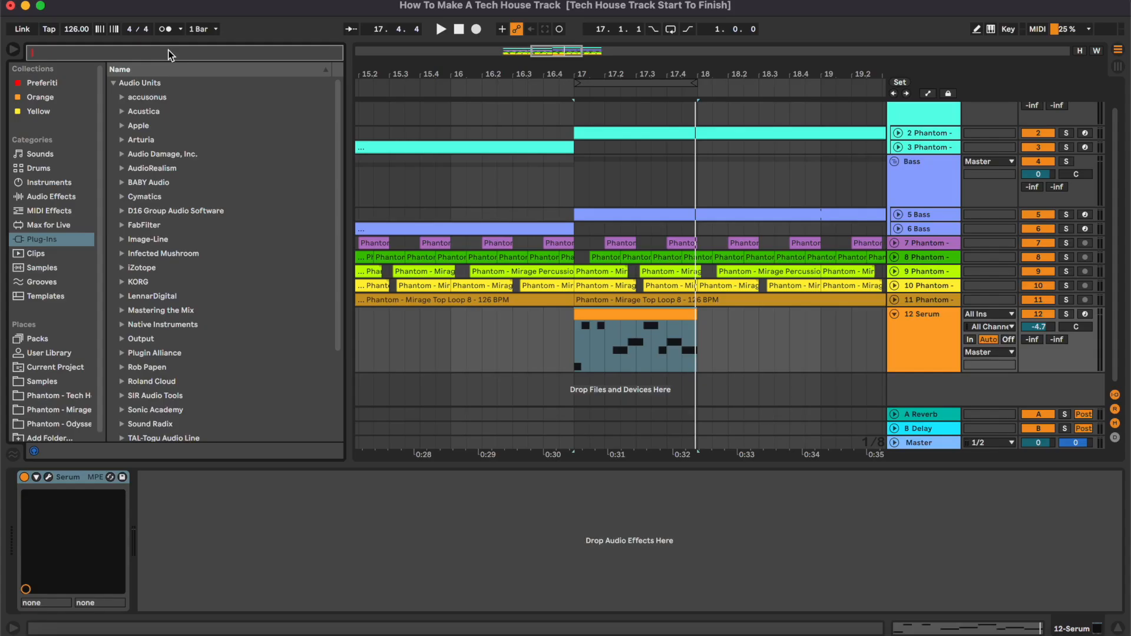
pyautogui.click(169, 52)
pyautogui.write('lfo')
pyautogui.doubleClick(163, 113)
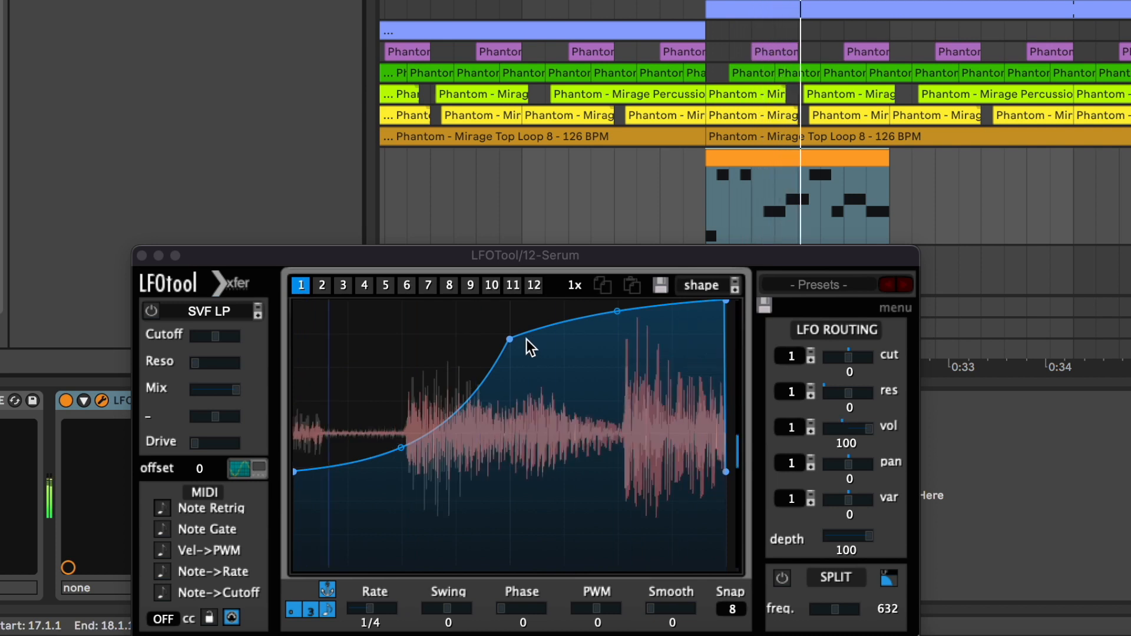
# Step: Reshape LFOTool's volume curve by raising the middle point to maximum, nudging the upper end point earlier and lowering the start point; close its window
pyautogui.moveTo(510, 339); pyautogui.dragTo(511, 302)
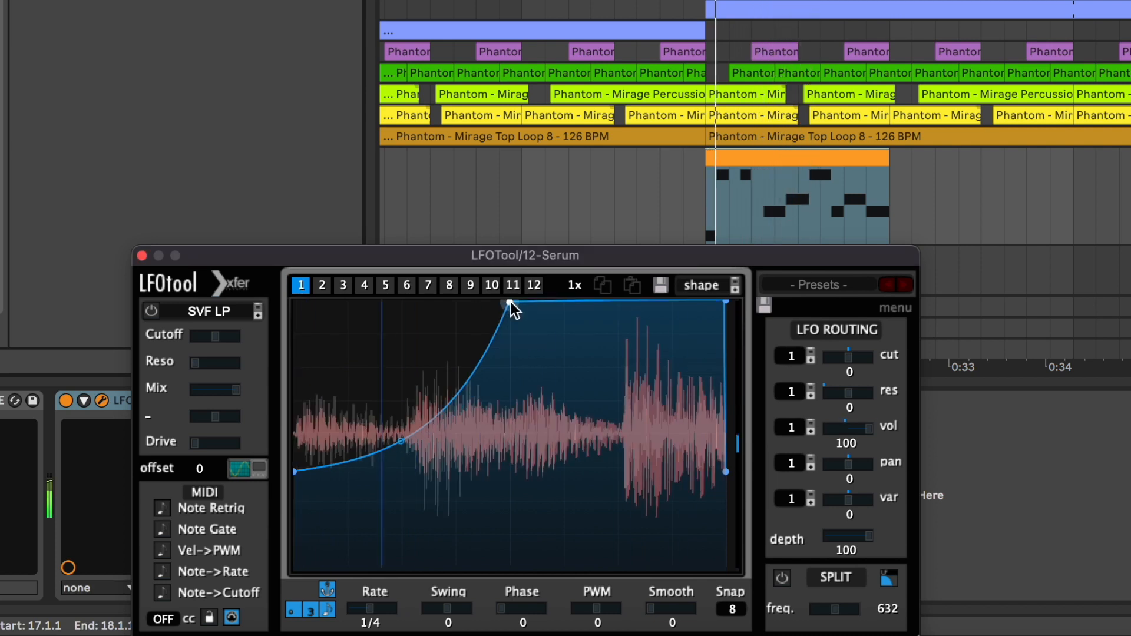
pyautogui.moveTo(726, 302); pyautogui.dragTo(719, 285)
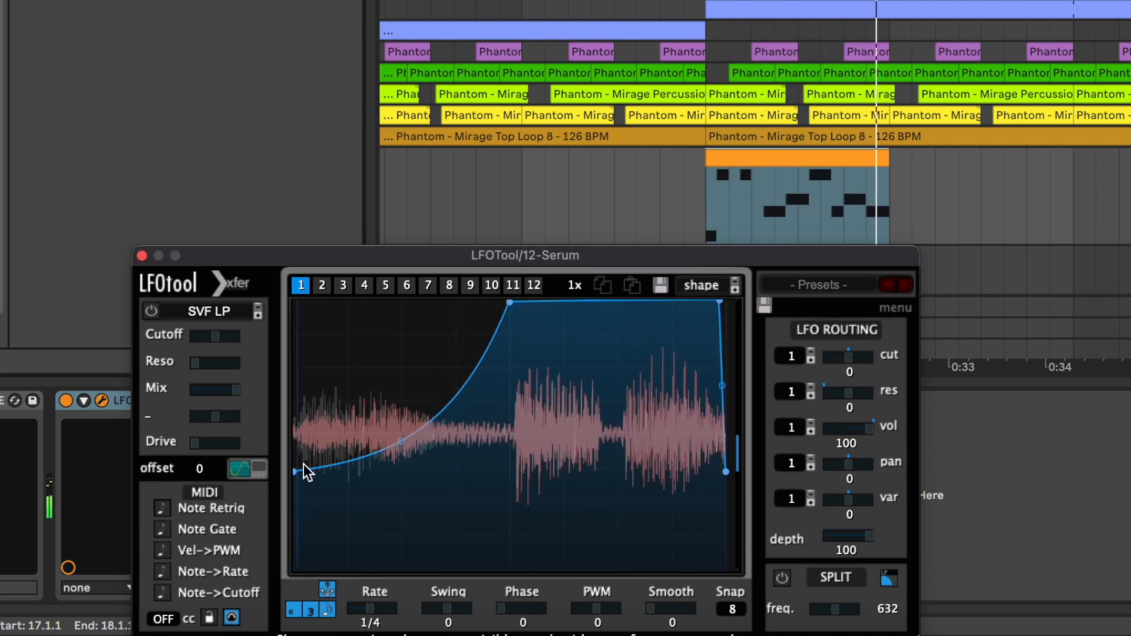
pyautogui.moveTo(293, 469); pyautogui.dragTo(284, 521)
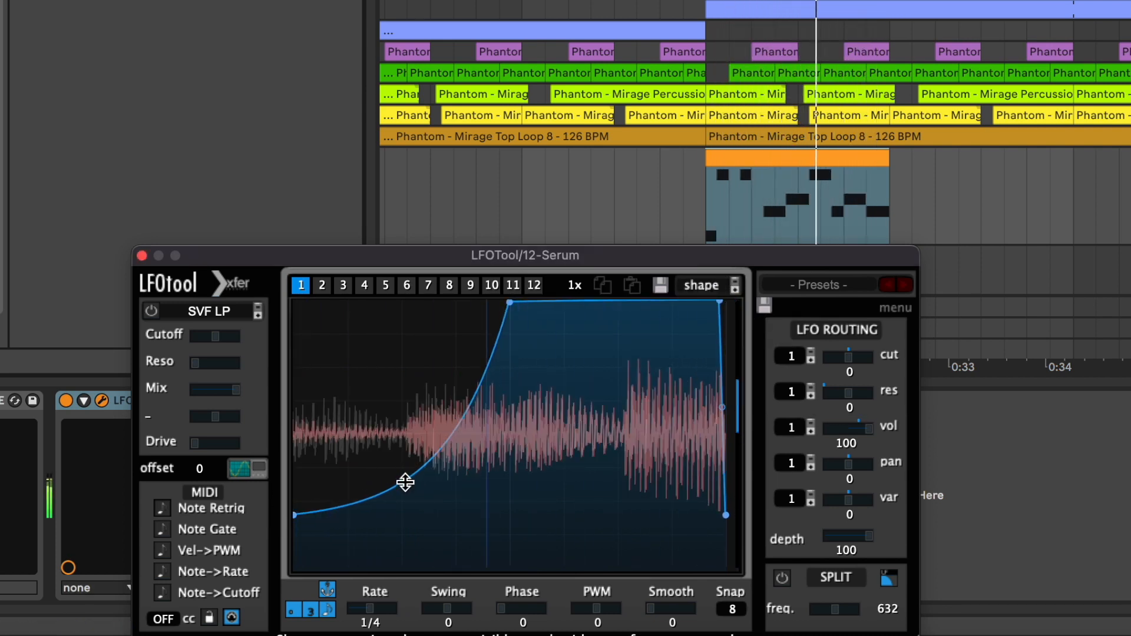
pyautogui.click(141, 255)
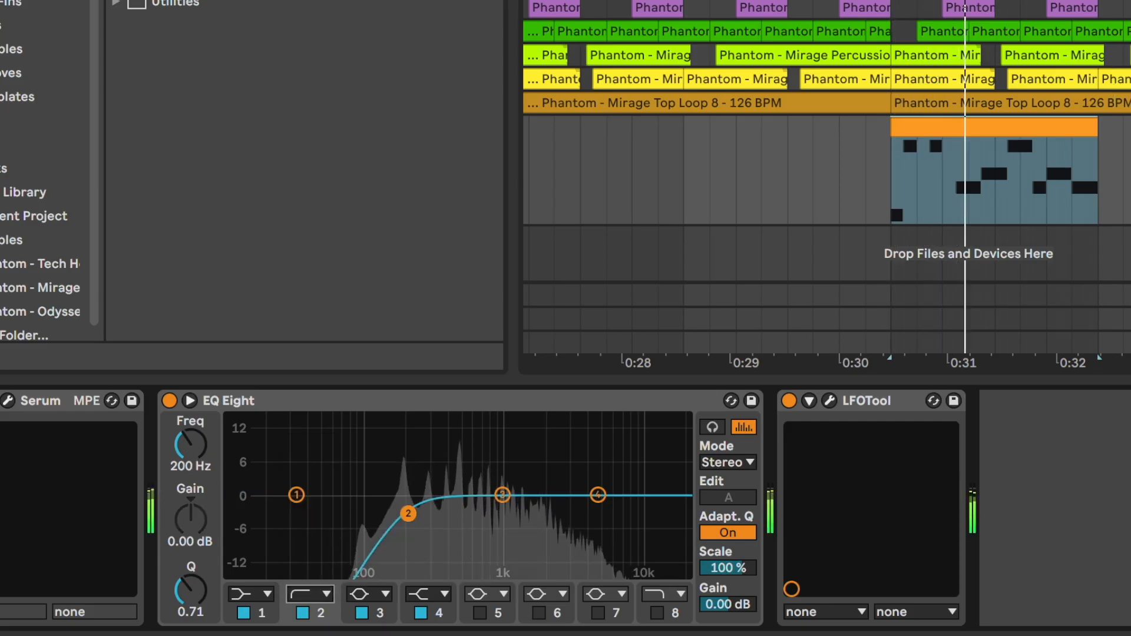
# Step: Set the low-cut frequency of EQ Eight on the Serum track to 271 Hz
pyautogui.moveTo(184, 451); pyautogui.dragTo(184, 448)
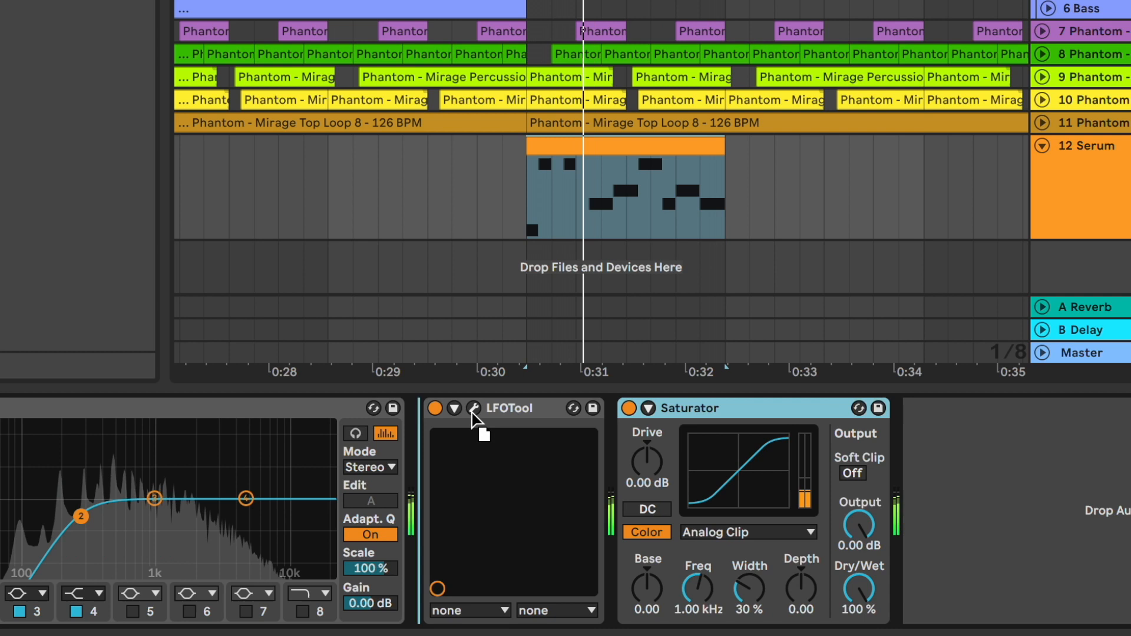
# Step: Move the Saturator in front of LFOTool and set its drive to 5.06 dB and dry/wet to 21.4 %
pyautogui.moveTo(472, 413); pyautogui.dragTo(473, 413)
pyautogui.moveTo(448, 463); pyautogui.dragTo(448, 440)
pyautogui.moveTo(659, 588); pyautogui.dragTo(658, 632)
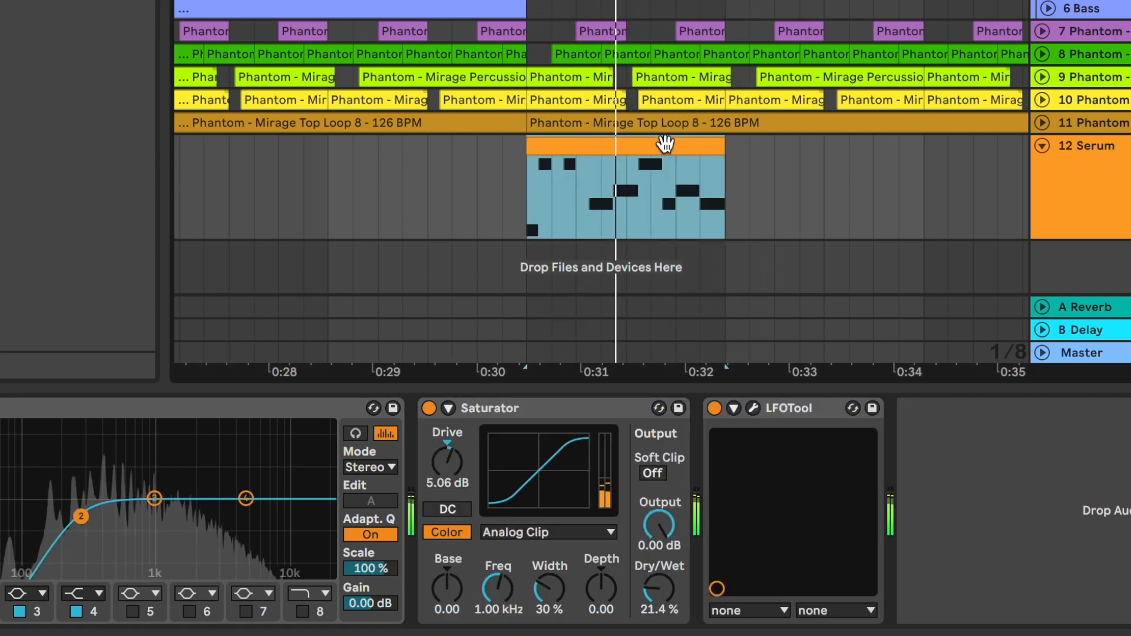
pyautogui.press('-')
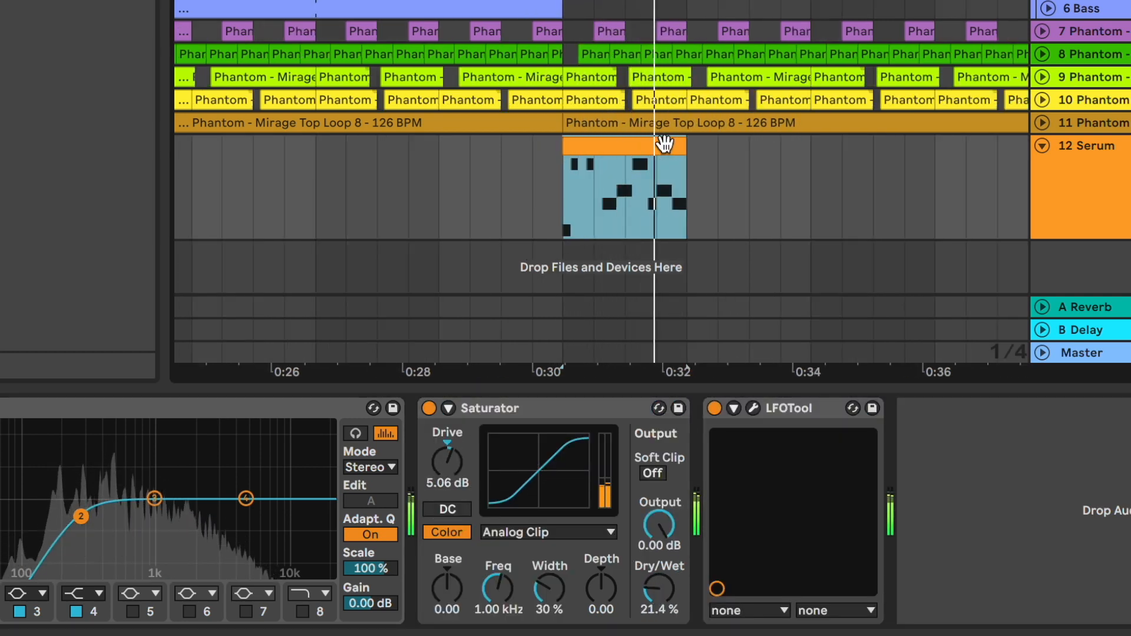
pyautogui.press('-')
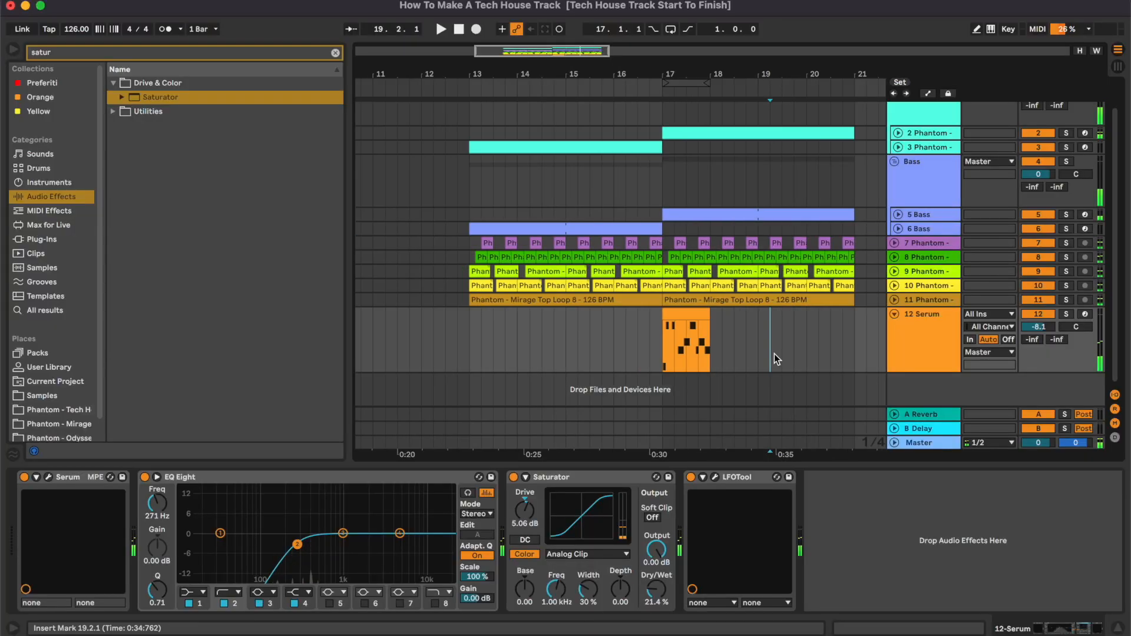
# Step: Add a MIDI track below the Serum track and create an empty MIDI clip on it from 20.3.1 to 21.1.1
pyautogui.hscroll(2, 774, 354)
pyautogui.click(924, 354)
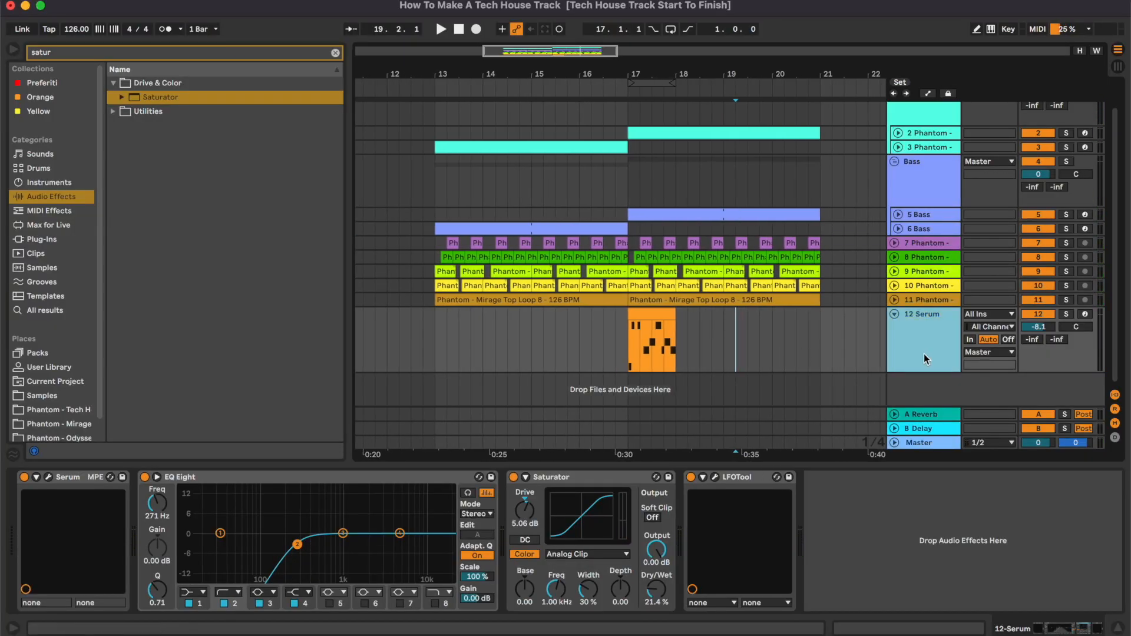
pyautogui.press('super+shift+t')
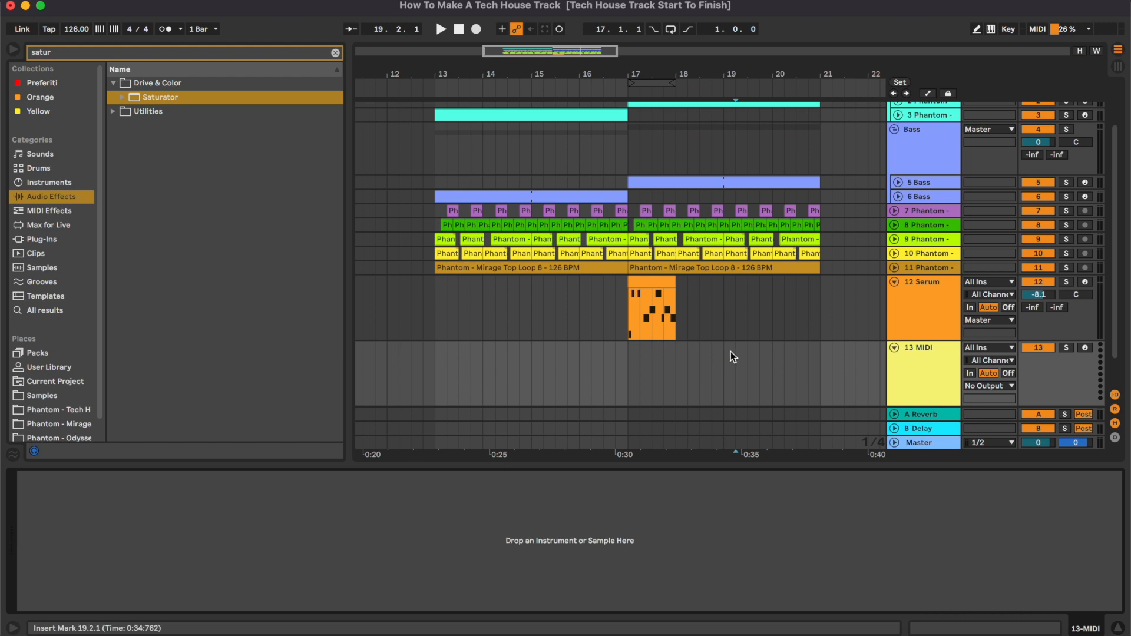
pyautogui.hscroll(2, 789, 347)
pyautogui.scroll(-2, 790, 348)
pyautogui.click(754, 330)
pyautogui.keyDown('shift'); pyautogui.click(775, 323); pyautogui.keyUp('shift')
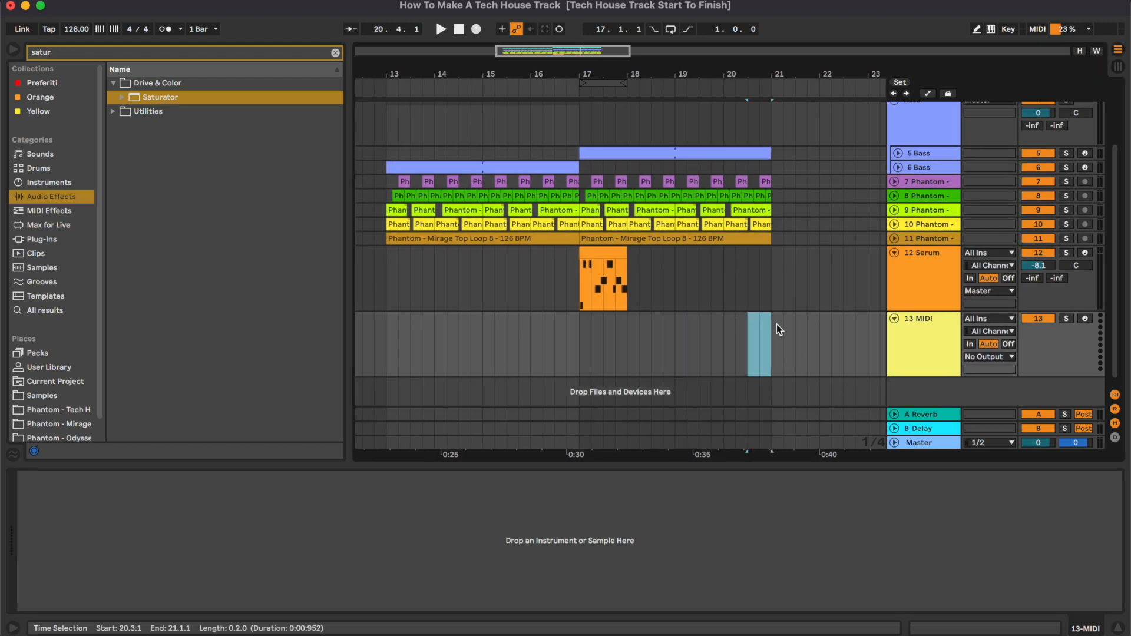
pyautogui.press('super+shift+m')
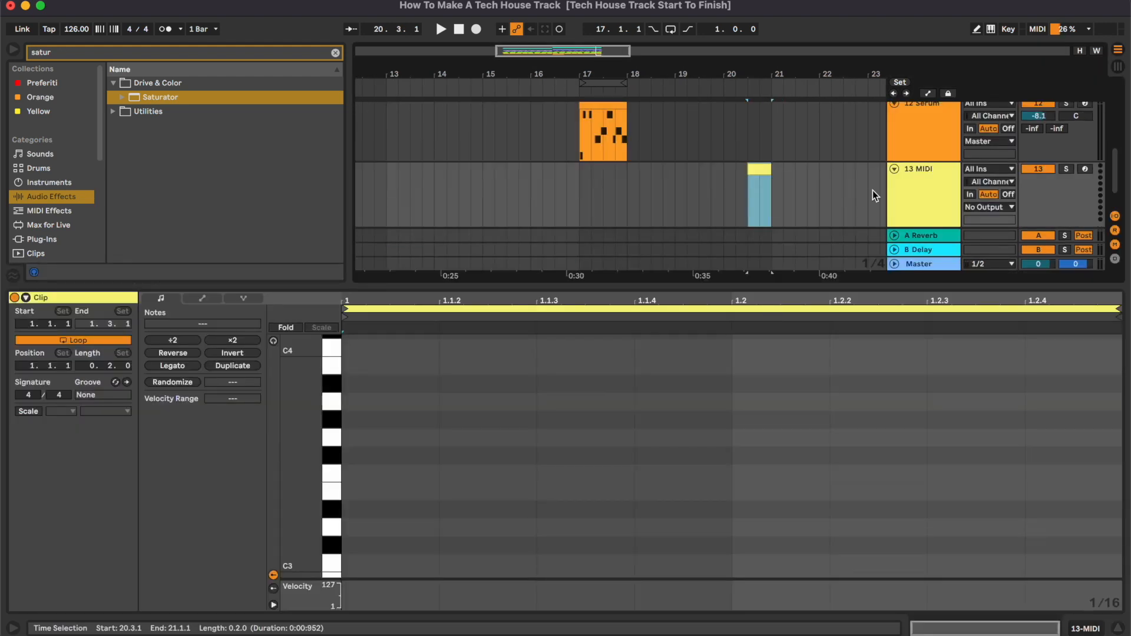
pyautogui.doubleClick(928, 188)
# Step: Copy the last four notes of the 5 Bass clip into the empty clip on the 13 MIDI track
pyautogui.scroll(1, 782, 147)
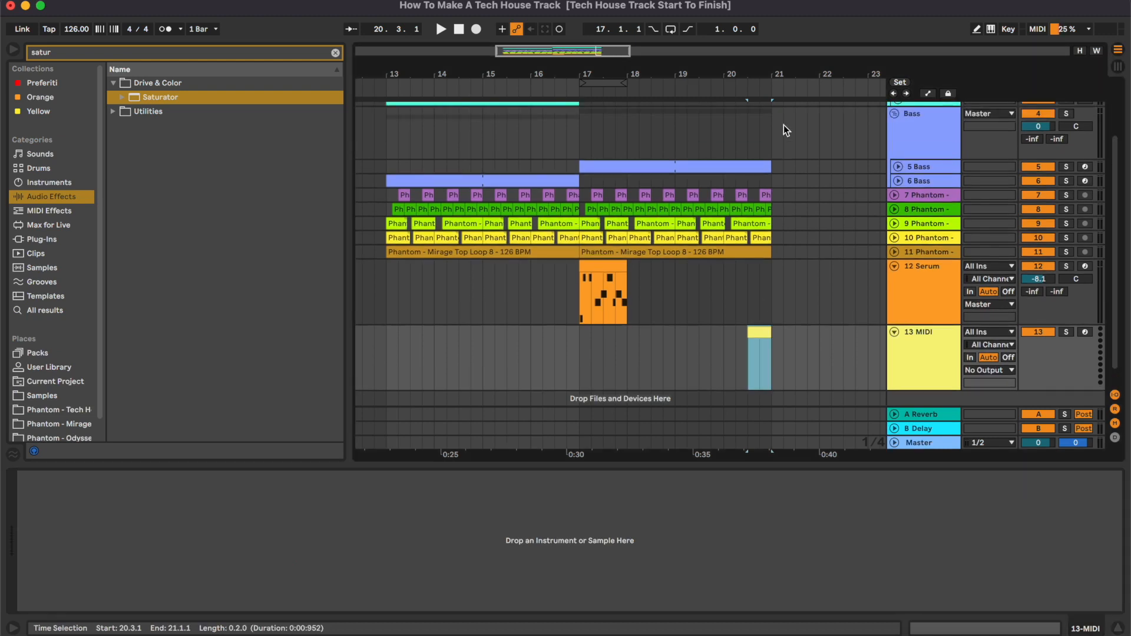
pyautogui.doubleClick(751, 166)
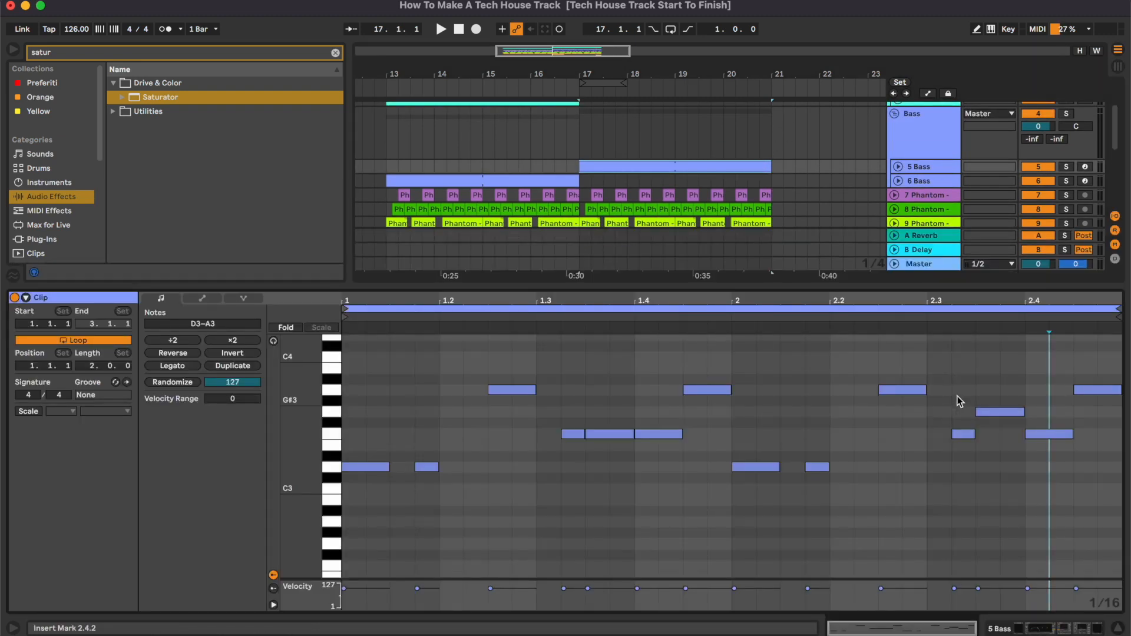
pyautogui.scroll(-5, 825, 194)
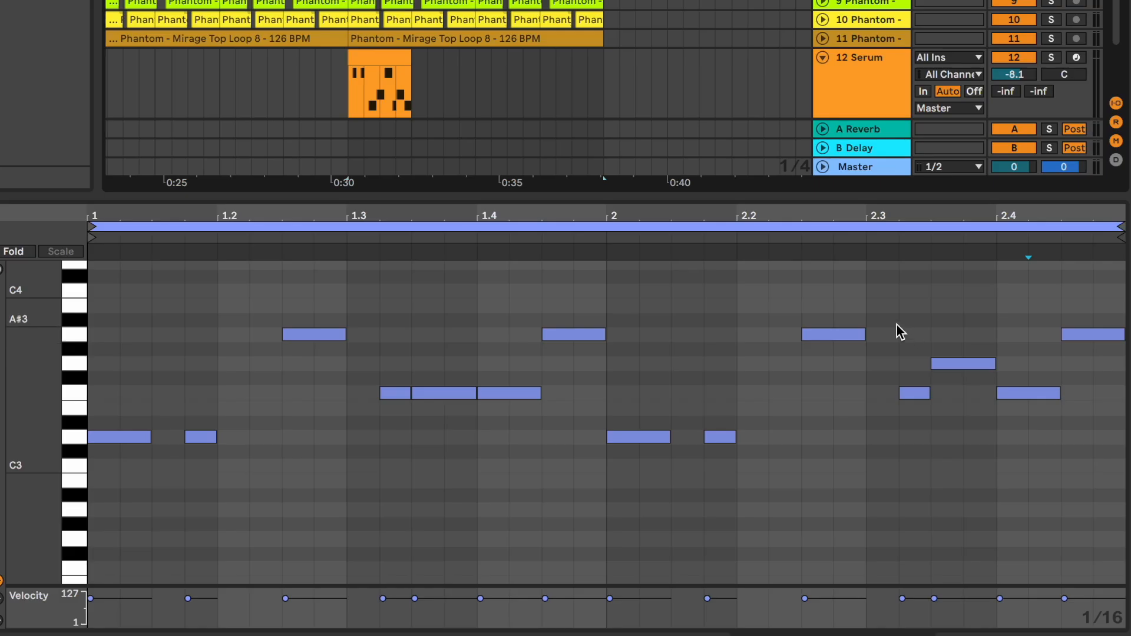
pyautogui.moveTo(896, 324); pyautogui.dragTo(1069, 429)
pyautogui.scroll(-4, 560, 44)
pyautogui.click(579, 75)
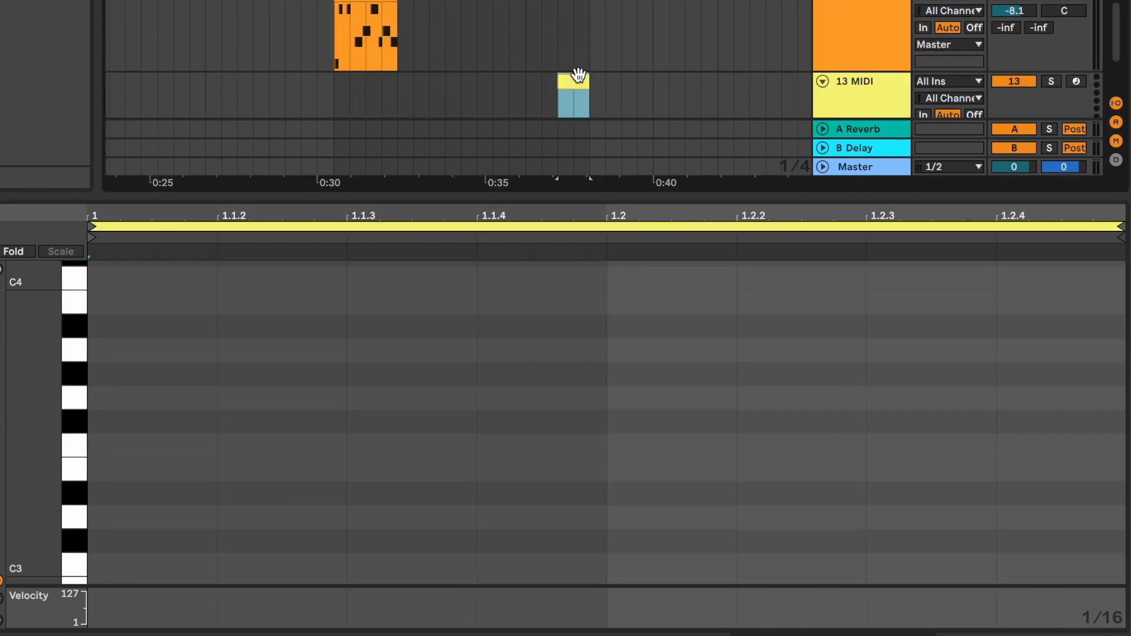
pyautogui.click(868, 305)
pyautogui.press('super+v')
pyautogui.click(729, 319)
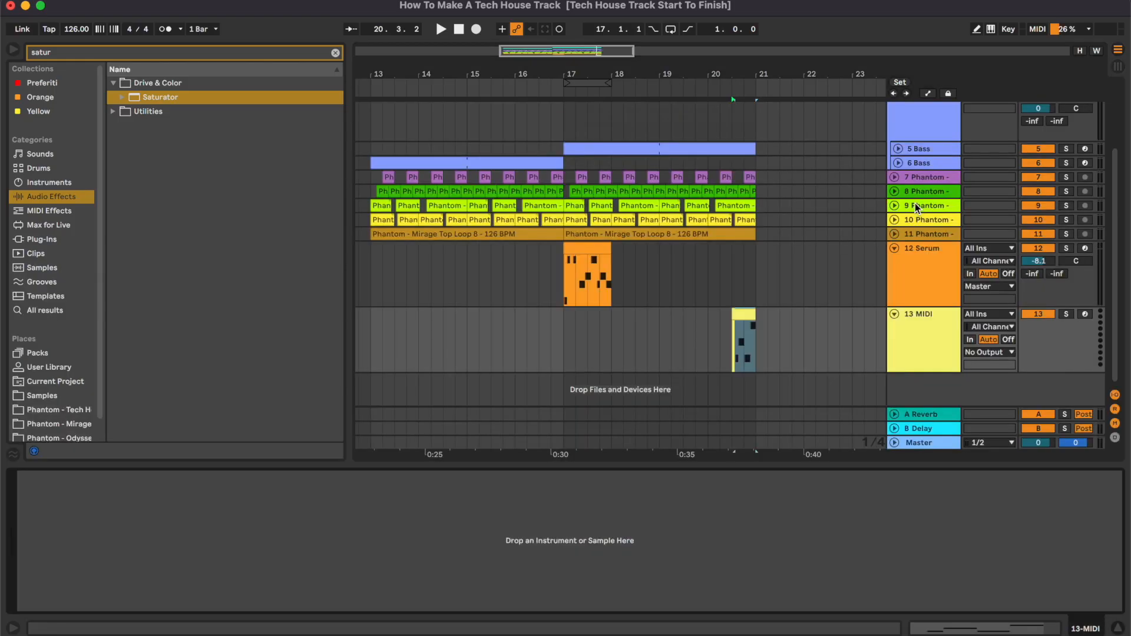
# Step: Copy the whole 12 Serum device chain, from Serum through EQ Eight and Saturator to LFOTool, onto the 13 MIDI track
pyautogui.click(921, 237)
pyautogui.click(922, 248)
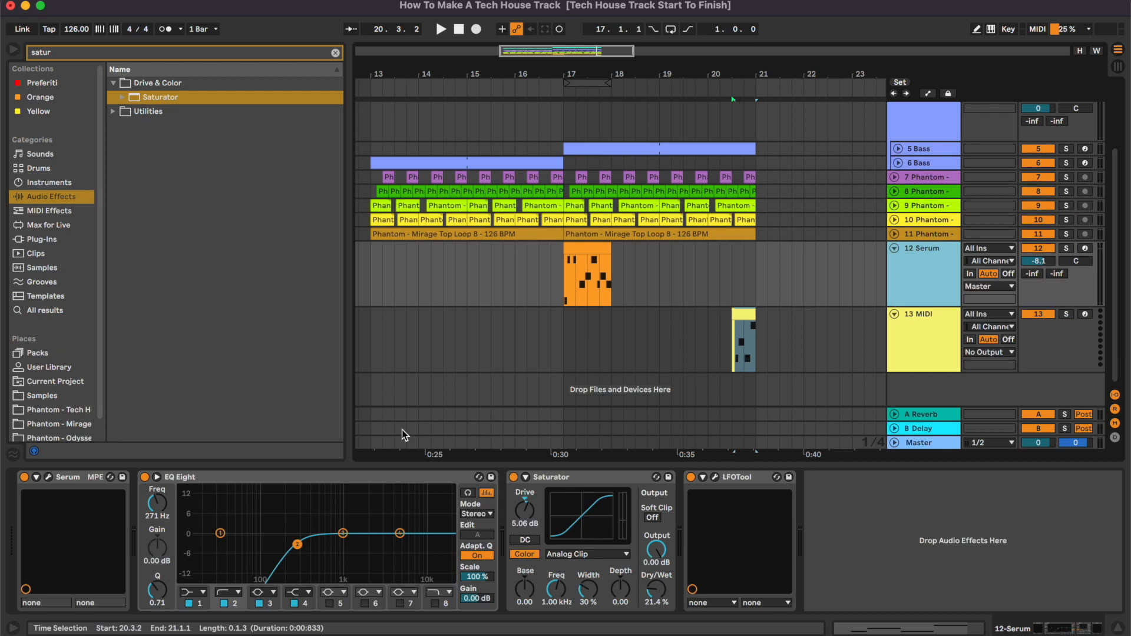
pyautogui.click(81, 481)
pyautogui.keyDown('shift'); pyautogui.click(736, 478); pyautogui.keyUp('shift')
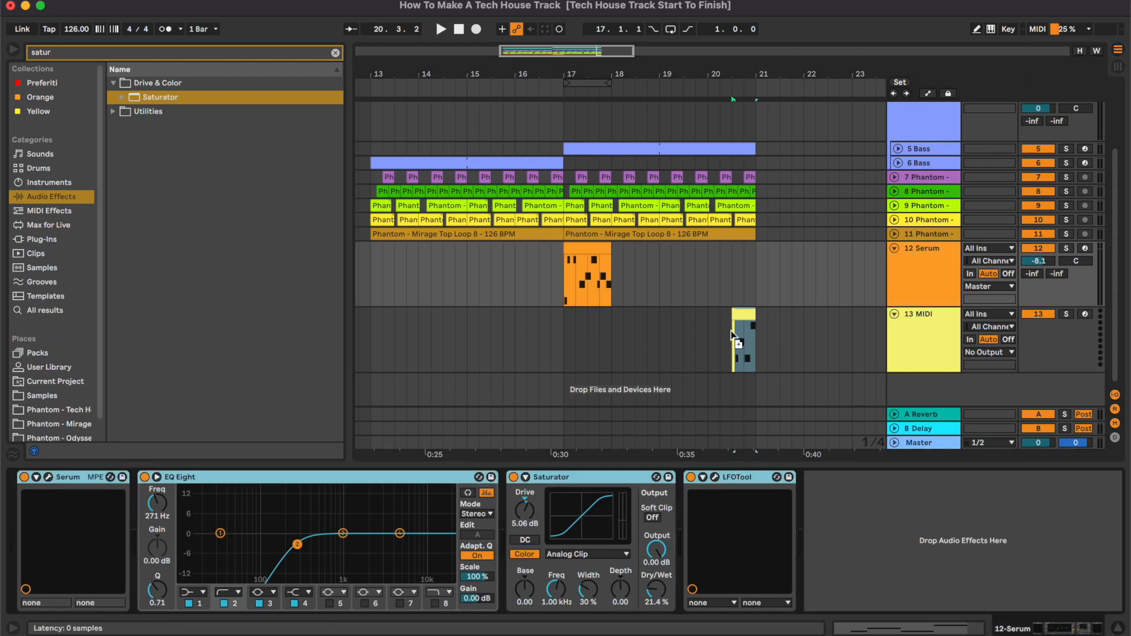
pyautogui.moveTo(731, 333); pyautogui.dragTo(727, 352)
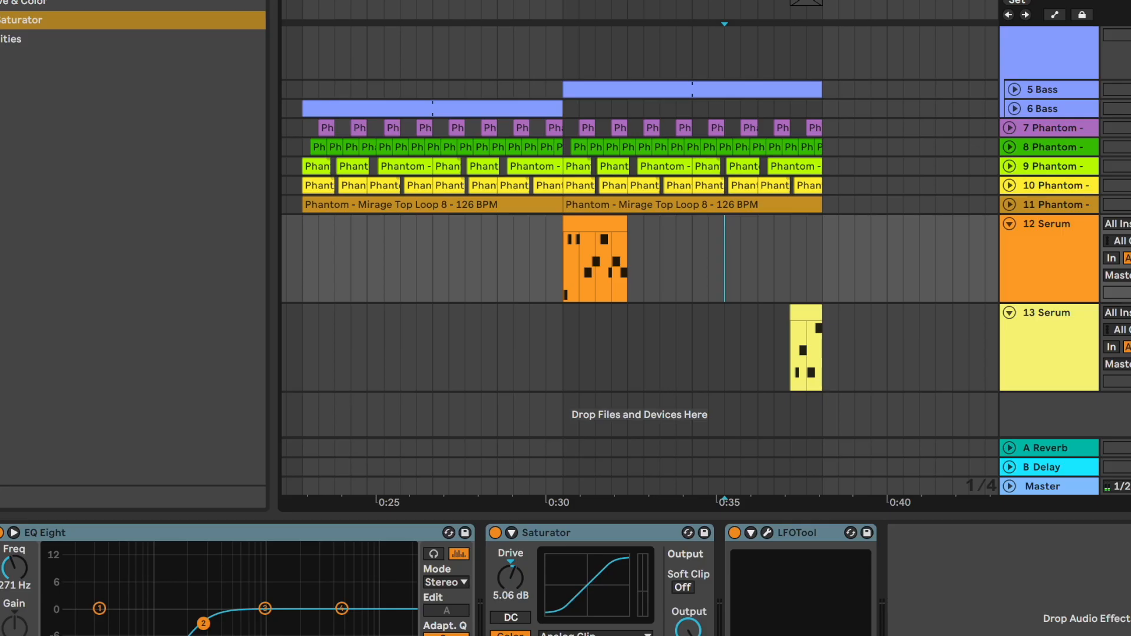
# Step: Loop bars 19 to 21, audition lead presets in the 13 Serum track's Serum, choose LEAD - Kill and close its window
pyautogui.moveTo(693, 243); pyautogui.dragTo(827, 252)
pyautogui.press('super+l')
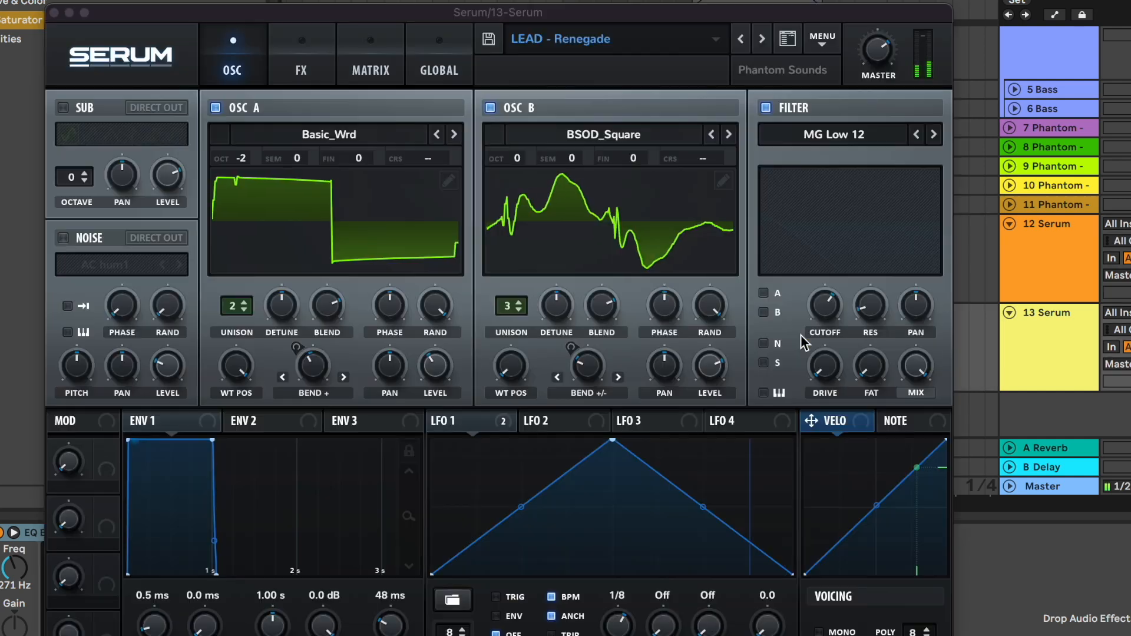
pyautogui.click(739, 40)
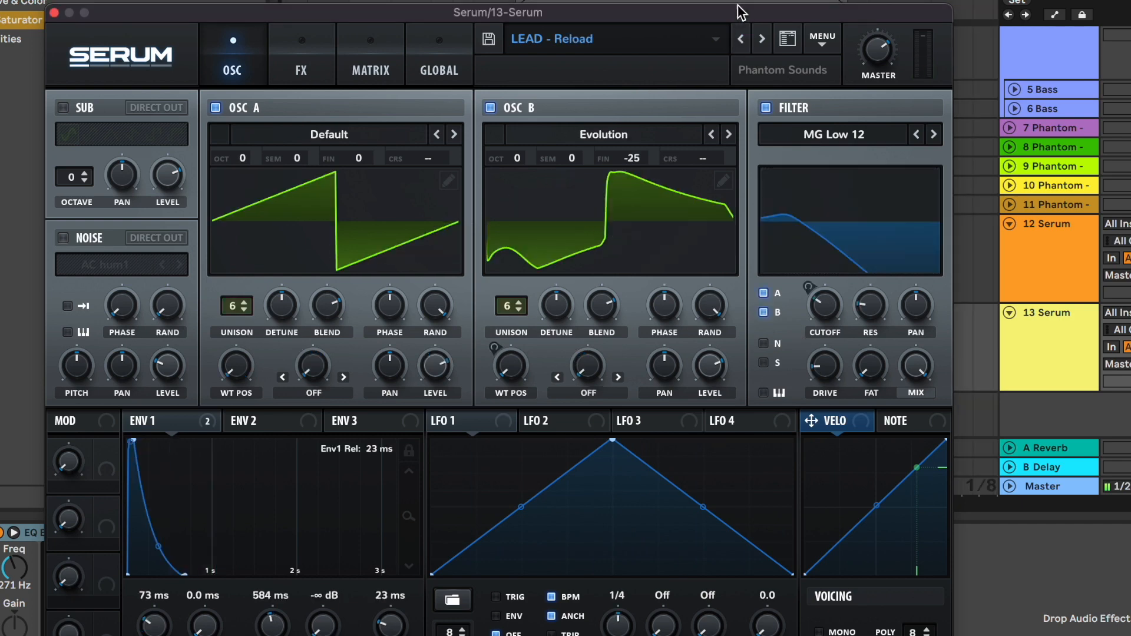
pyautogui.moveTo(739, 11); pyautogui.dragTo(730, 415)
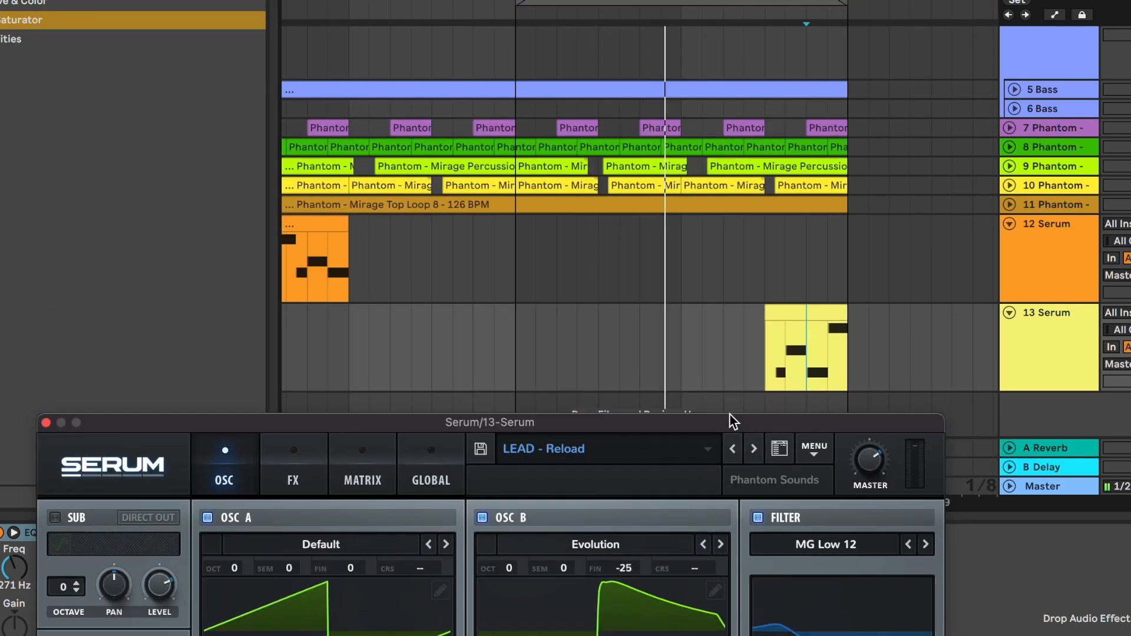
pyautogui.click(732, 450)
pyautogui.click(771, 354)
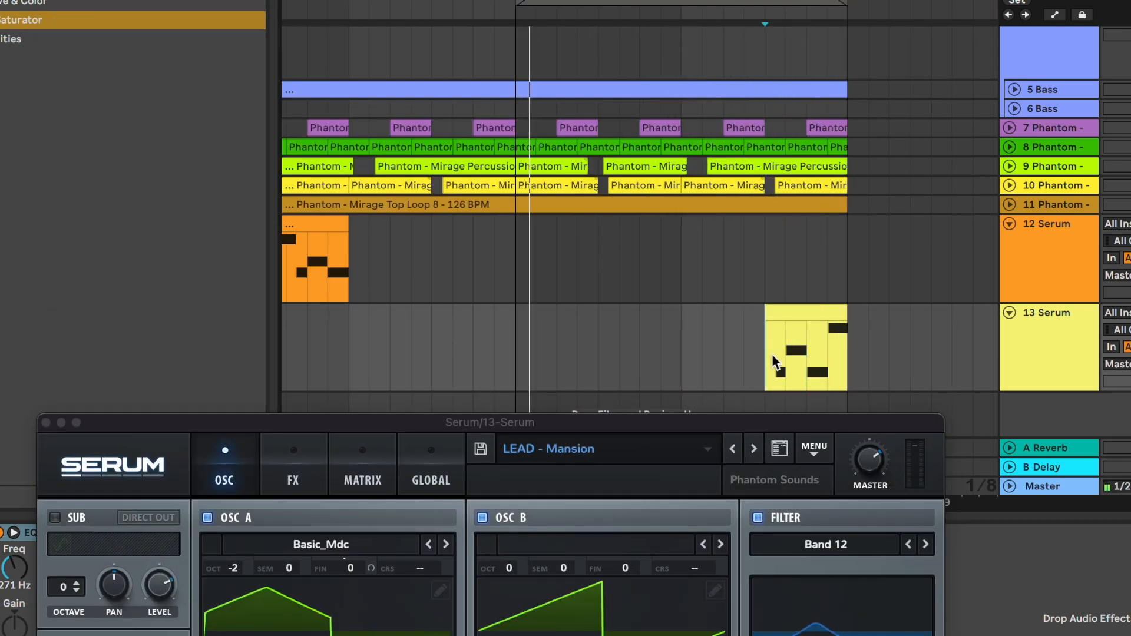
pyautogui.click(728, 453)
pyautogui.click(728, 453)
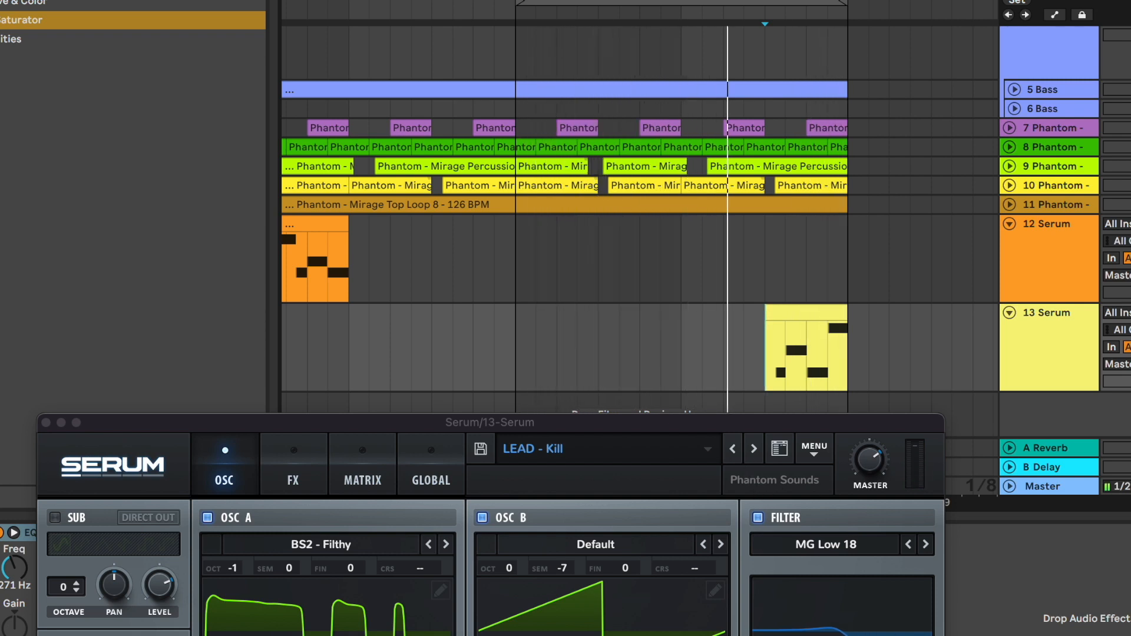
pyautogui.click(46, 422)
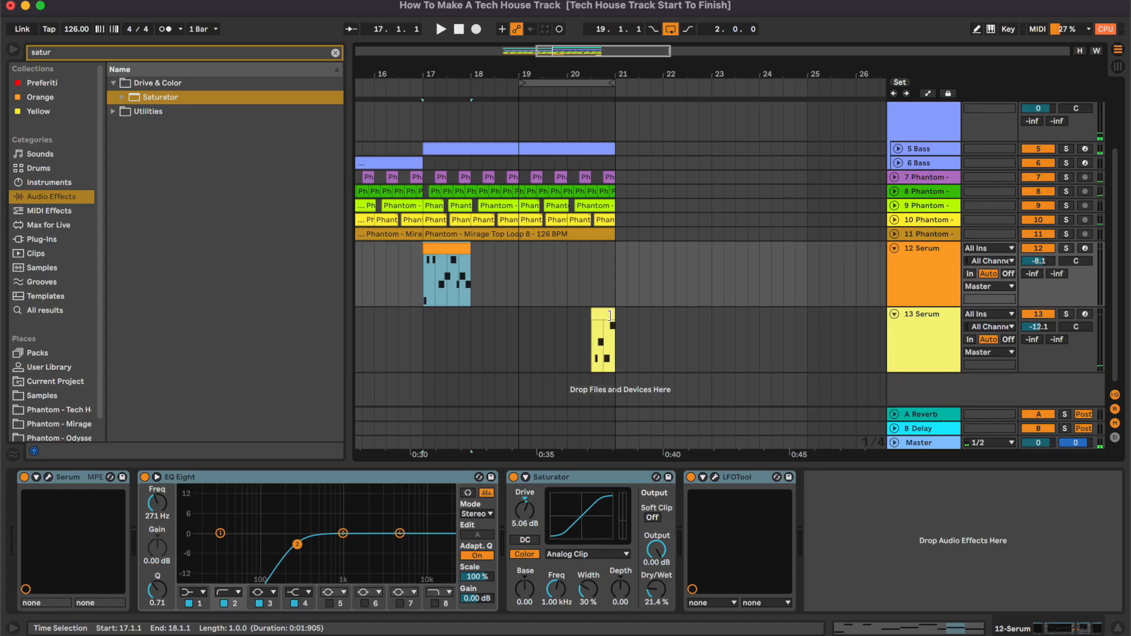
# Step: Loop bars 17 to 21 and play back the section with both Serum melodies
pyautogui.keyDown('shift'); pyautogui.click(598, 312); pyautogui.keyUp('shift')
pyautogui.click(572, 270)
pyautogui.press('space')
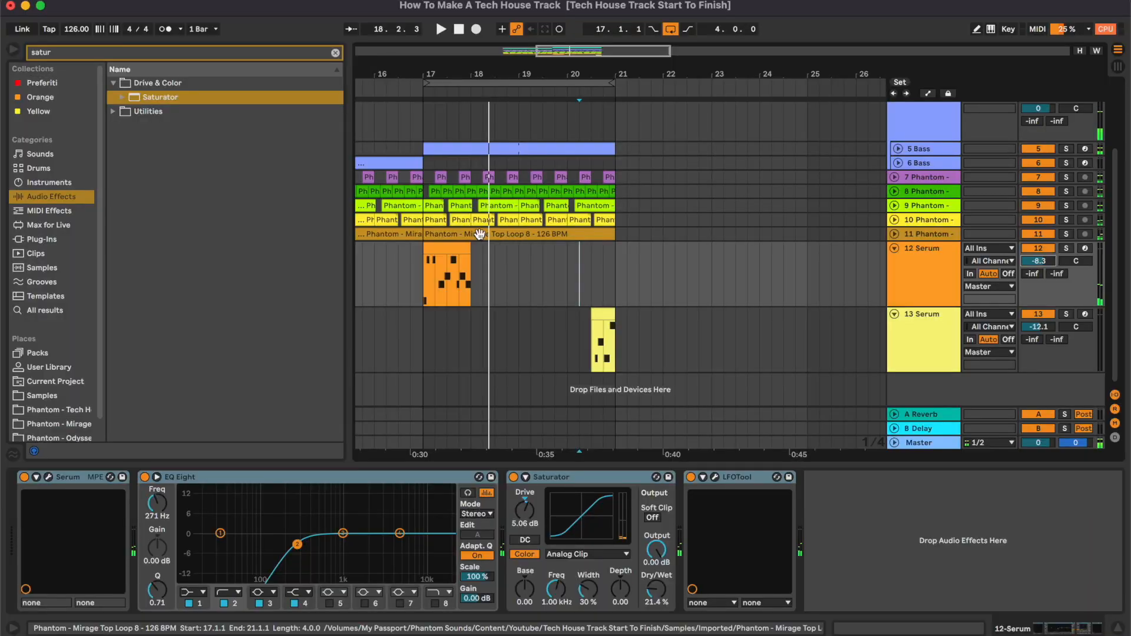
pyautogui.press('space')
# Step: Loop bar 17 with the 12 Serum track soloed and open that track's Serum instrument
pyautogui.click(548, 300)
pyautogui.scroll(5, 546, 296)
pyautogui.hotkey('ctrl', 'l')
pyautogui.click(921, 276)
pyautogui.click(1066, 248)
pyautogui.click(50, 476)
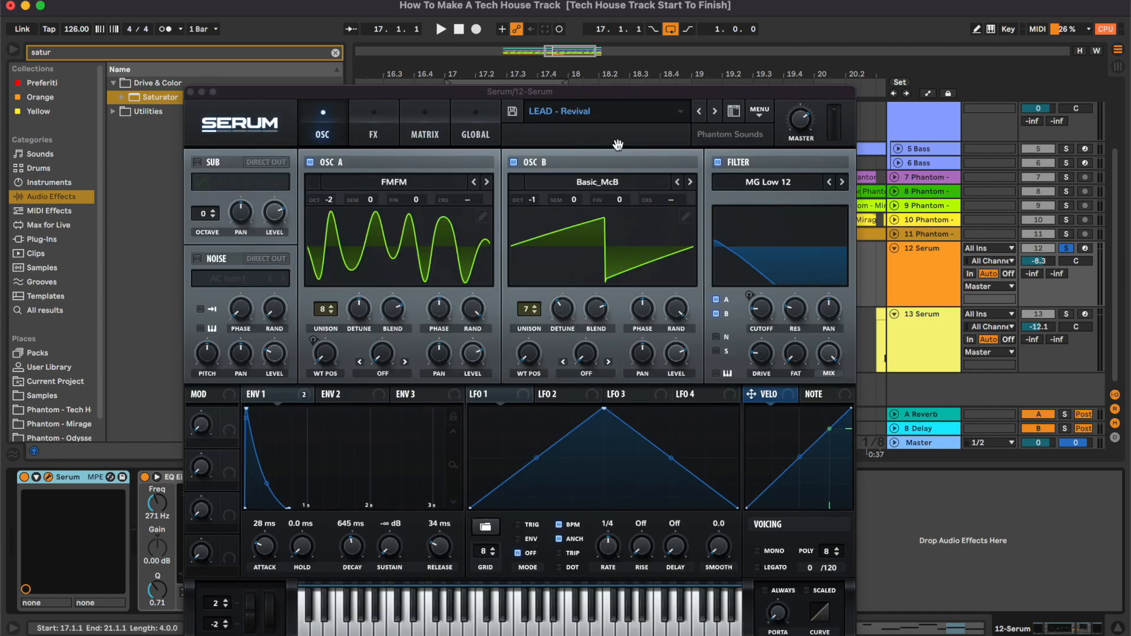
# Step: Try the presets LEAD - Crazy, Bulldog, Avant and Attack on the 12 Serum track and close the Serum window
pyautogui.moveTo(640, 95); pyautogui.dragTo(621, 281)
pyautogui.click(679, 296)
pyautogui.click(680, 296)
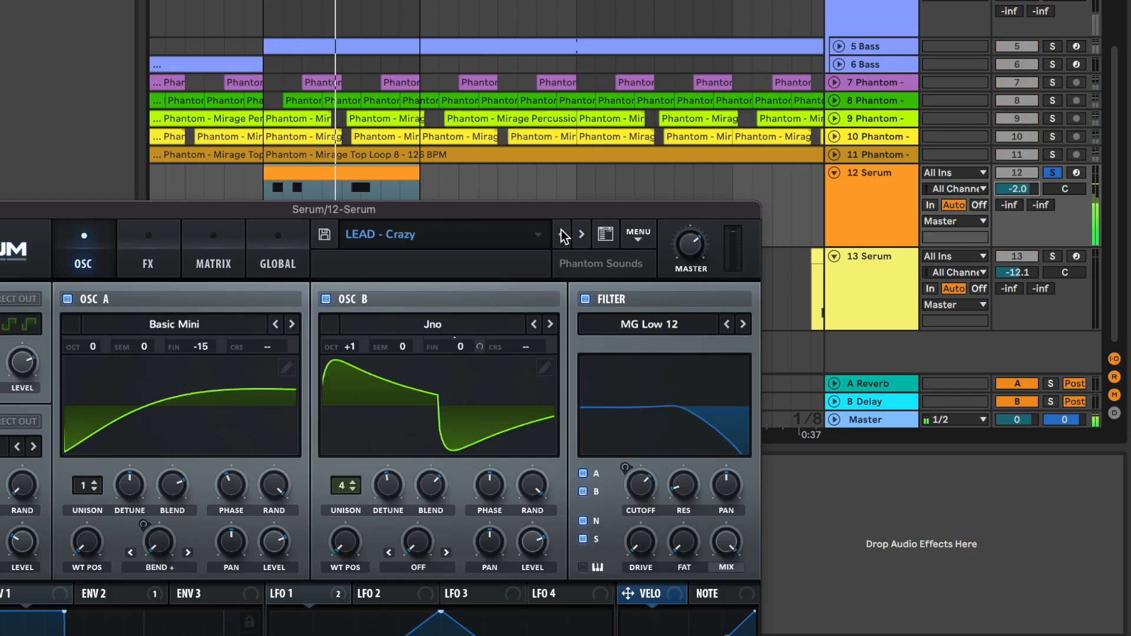
pyautogui.click(562, 235)
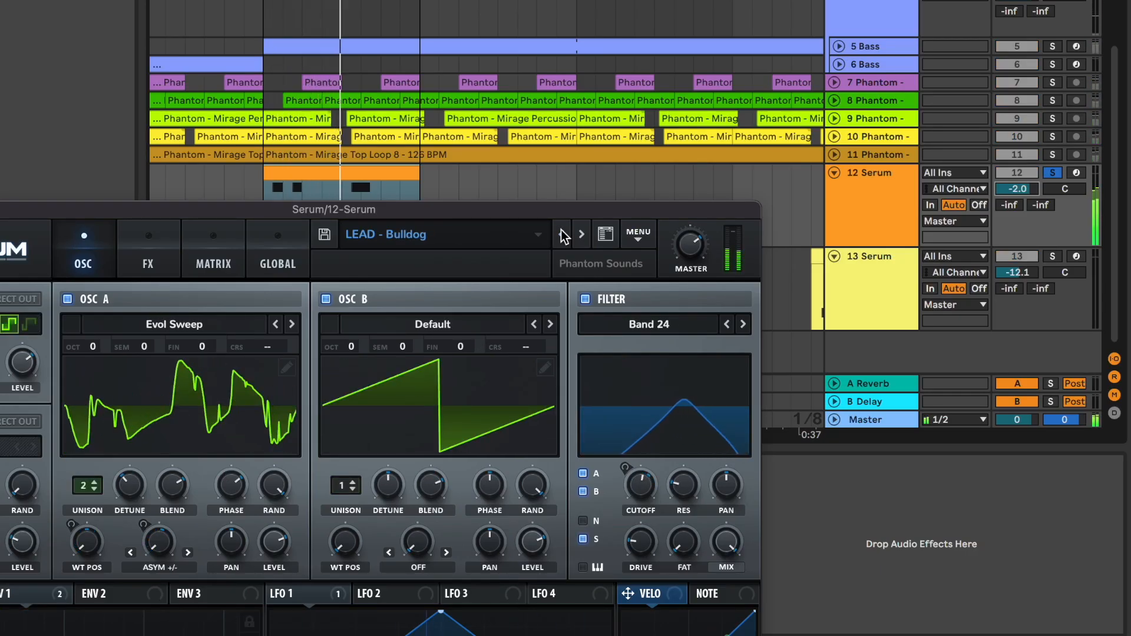
pyautogui.click(563, 235)
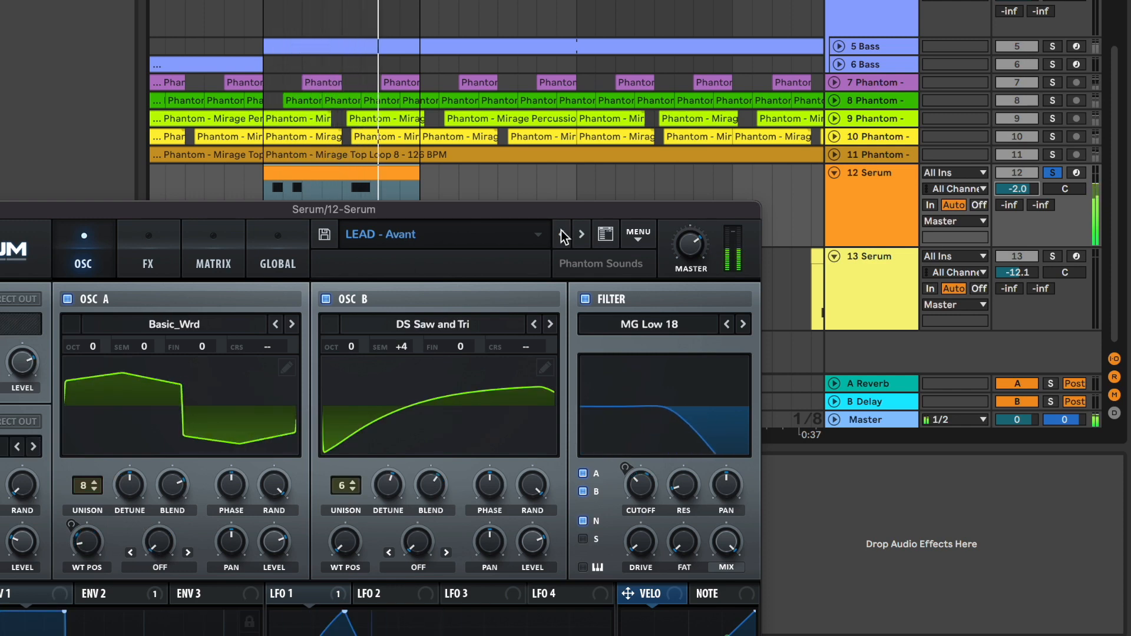
pyautogui.click(562, 235)
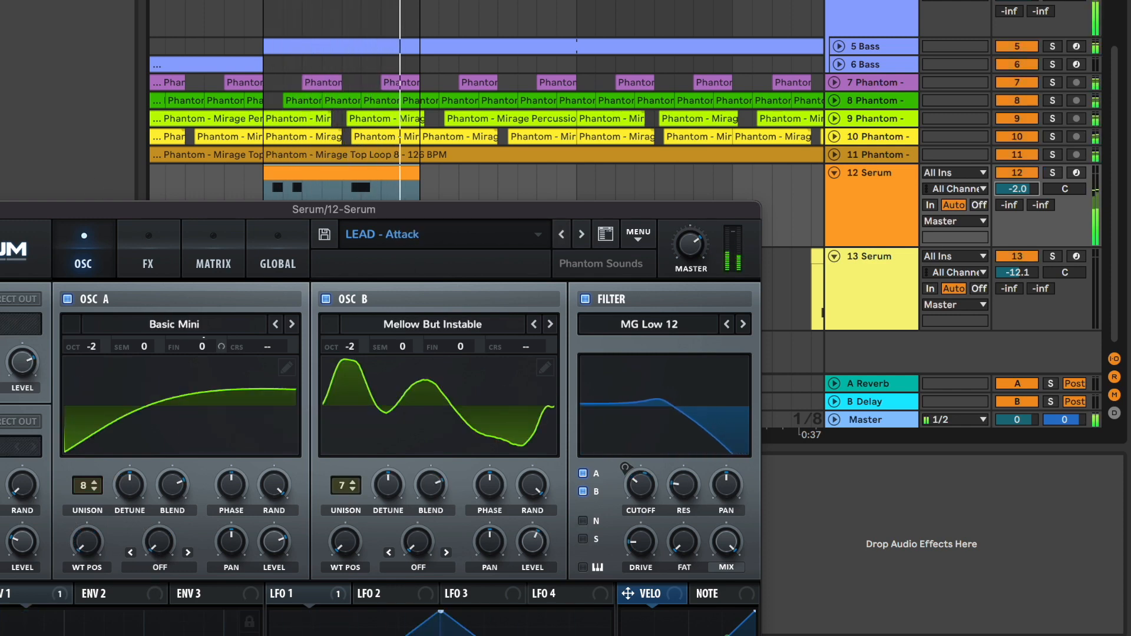
pyautogui.press('super+w')
# Step: Shorten the first E3 and first F3 notes in the 12 Serum clip to one sixteenth each
pyautogui.click(390, 176)
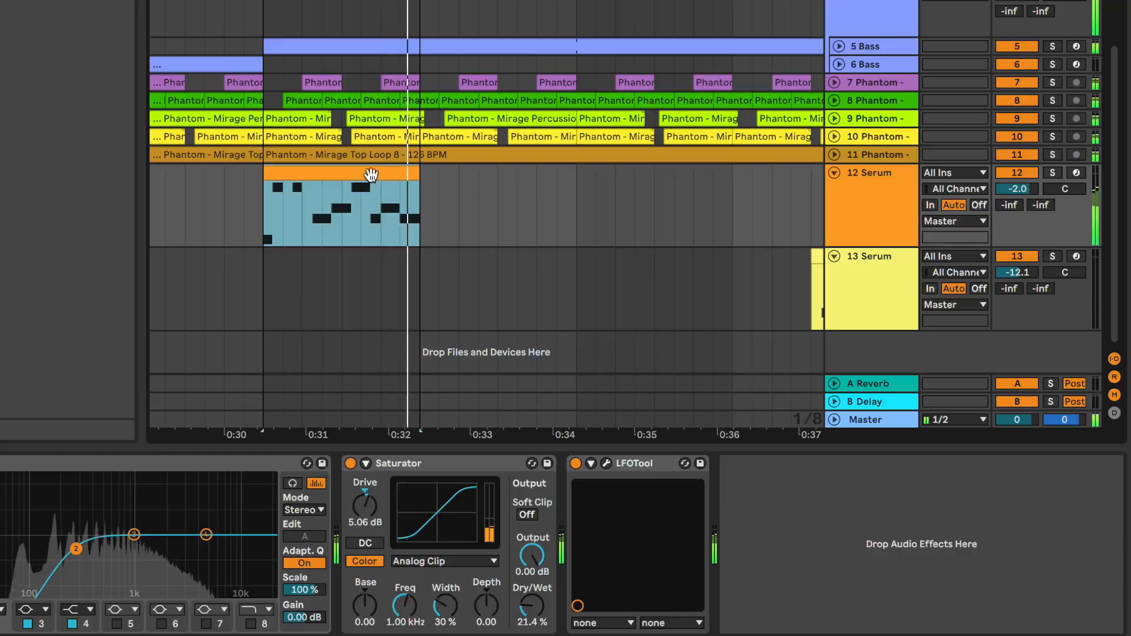
pyautogui.doubleClick(371, 175)
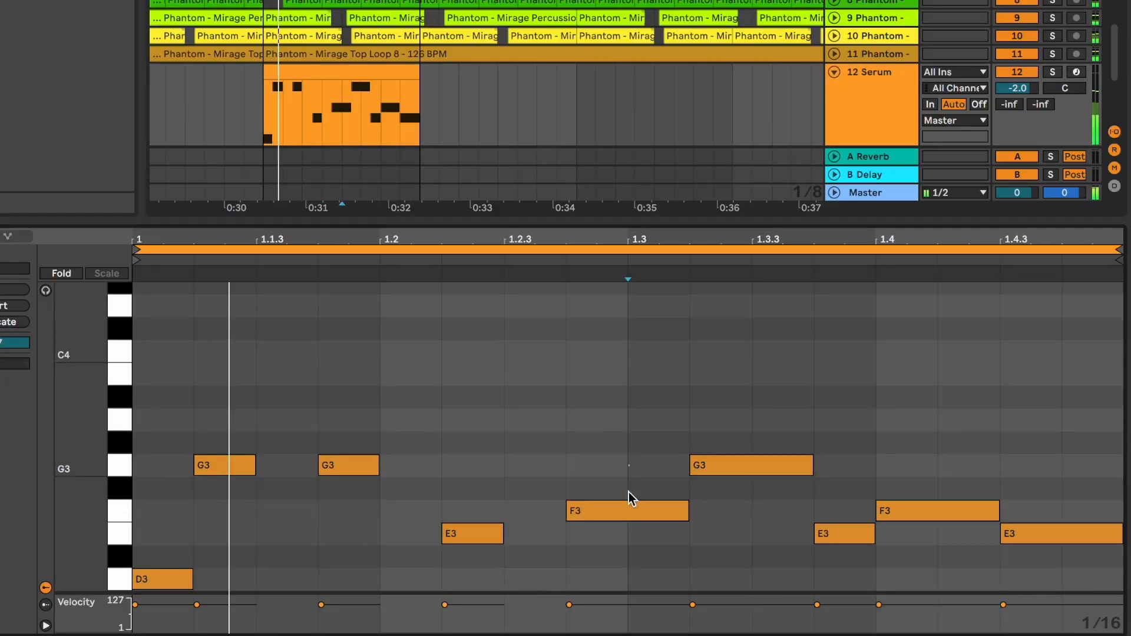
pyautogui.moveTo(628, 493); pyautogui.dragTo(628, 547)
pyautogui.hotkey('shift', 'Left')
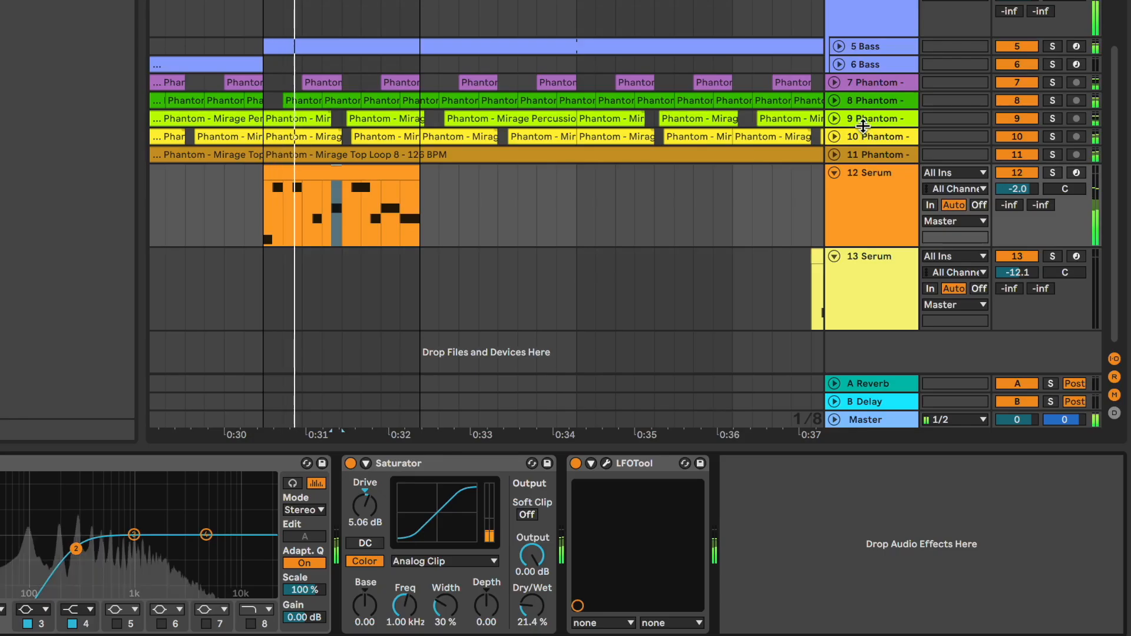
# Step: Set the 12 Serum track's preset to LEAD - Acid with the track soloed during auditioning, and close the Serum window
pyautogui.click(888, 223)
pyautogui.press('s')
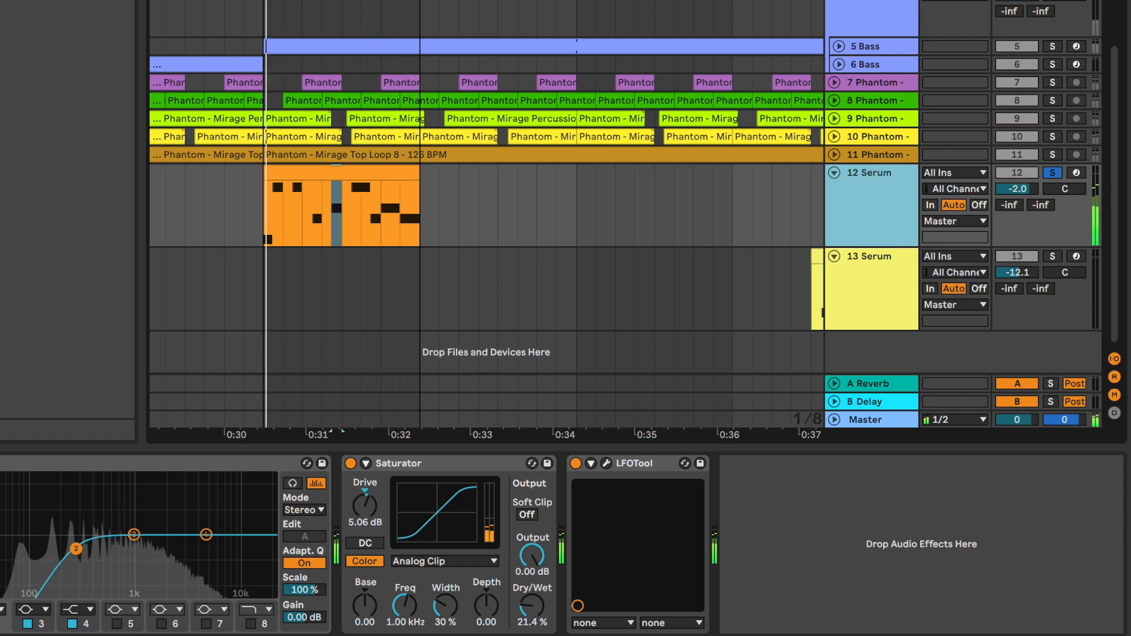
pyautogui.press('super+alt+p')
pyautogui.click(582, 4)
pyautogui.click(582, 4)
pyautogui.click(582, 4)
pyautogui.click(582, 3)
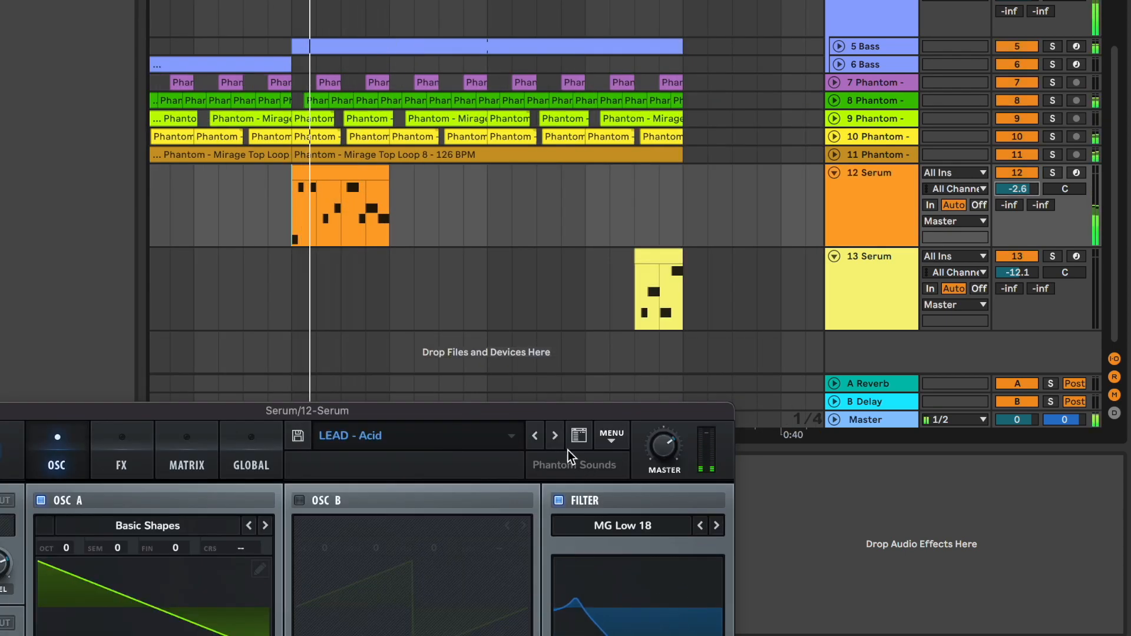
pyautogui.press('super+alt+p')
# Step: Hide the device view, collapse both Serum tracks and play the loop in the arrangement overview
pyautogui.click(169, 215)
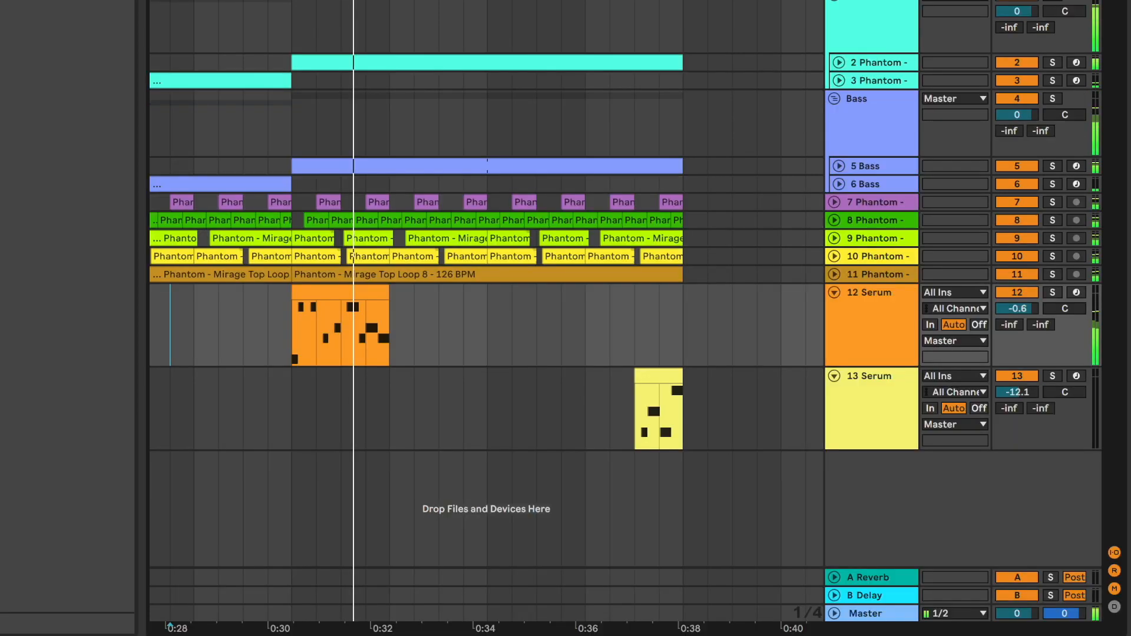
pyautogui.press('super+alt+l')
pyautogui.click(614, 321)
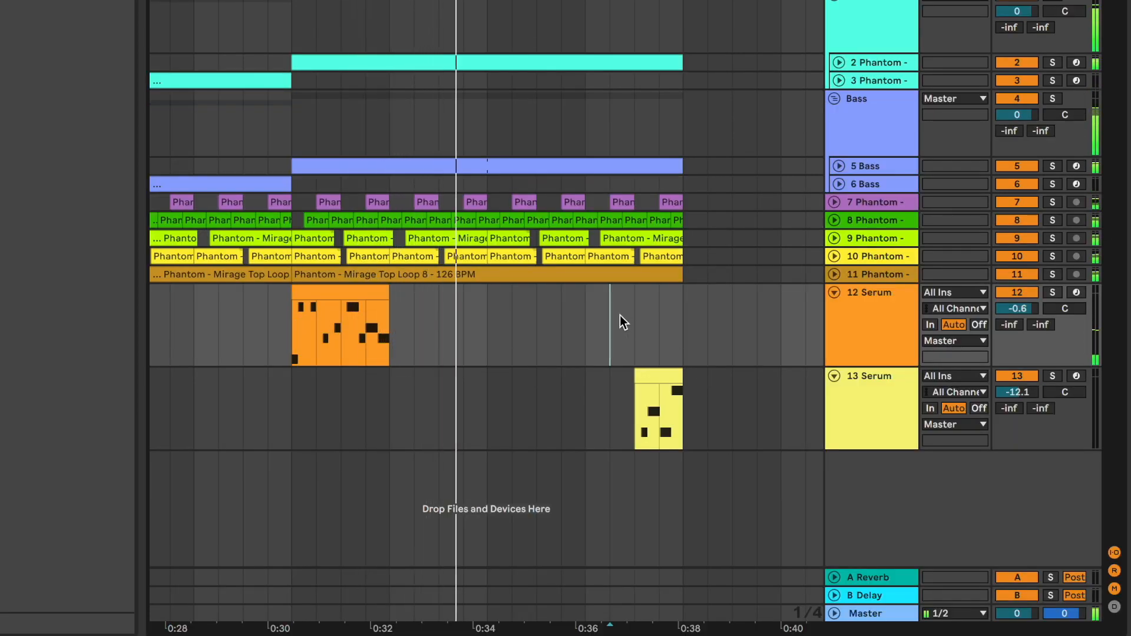
pyautogui.press('-')
pyautogui.press('-')
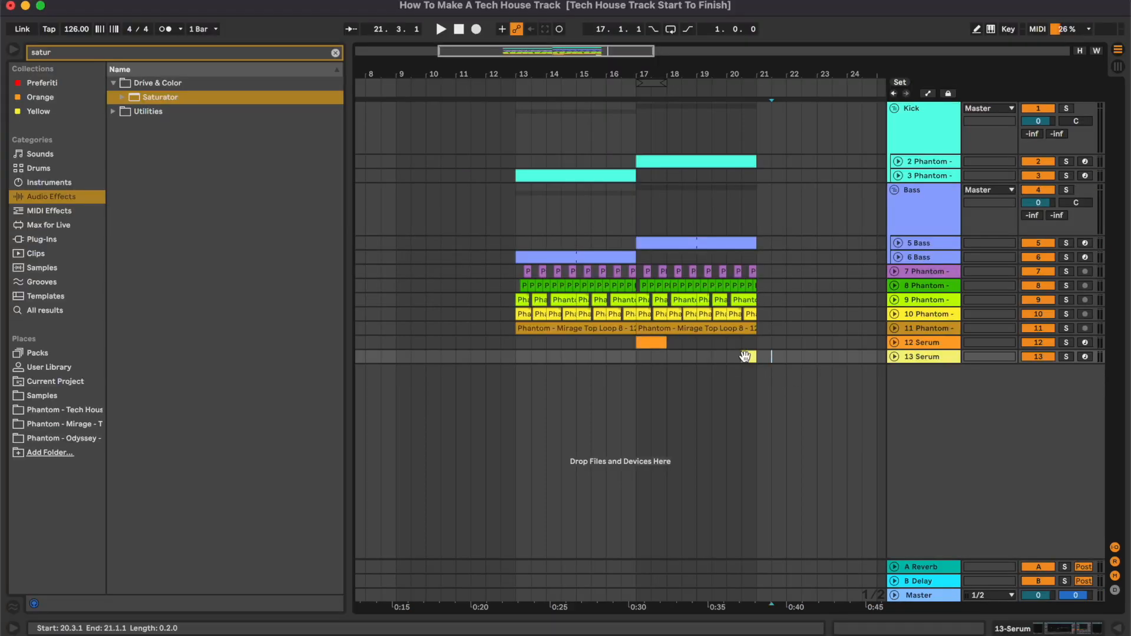
# Step: Duplicate the content of all tracks from bars 17 to 21 so the copy starts at bar 21
pyautogui.keyDown('shift'); pyautogui.click(652, 166); pyautogui.keyUp('shift')
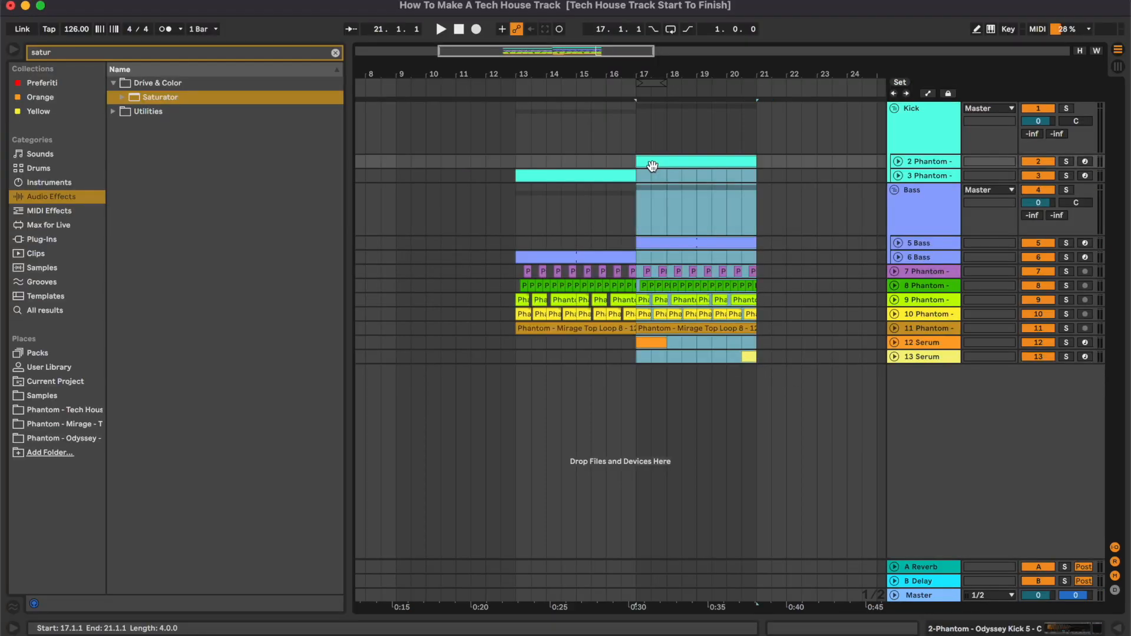
pyautogui.scroll(-4, 652, 166)
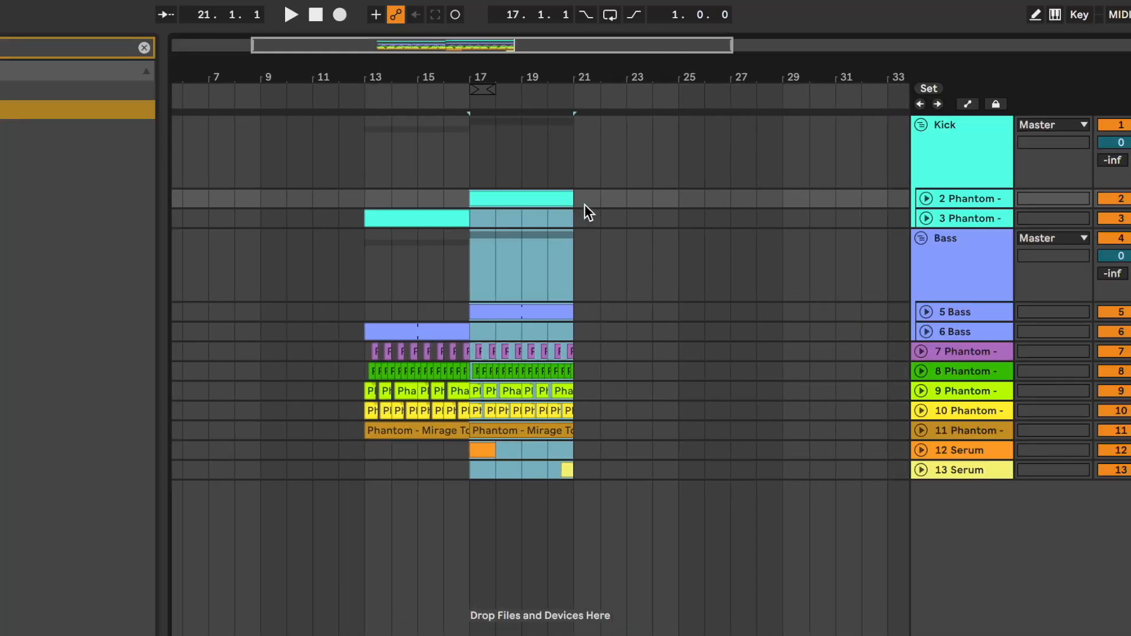
pyautogui.hotkey('ctrl', 'd')
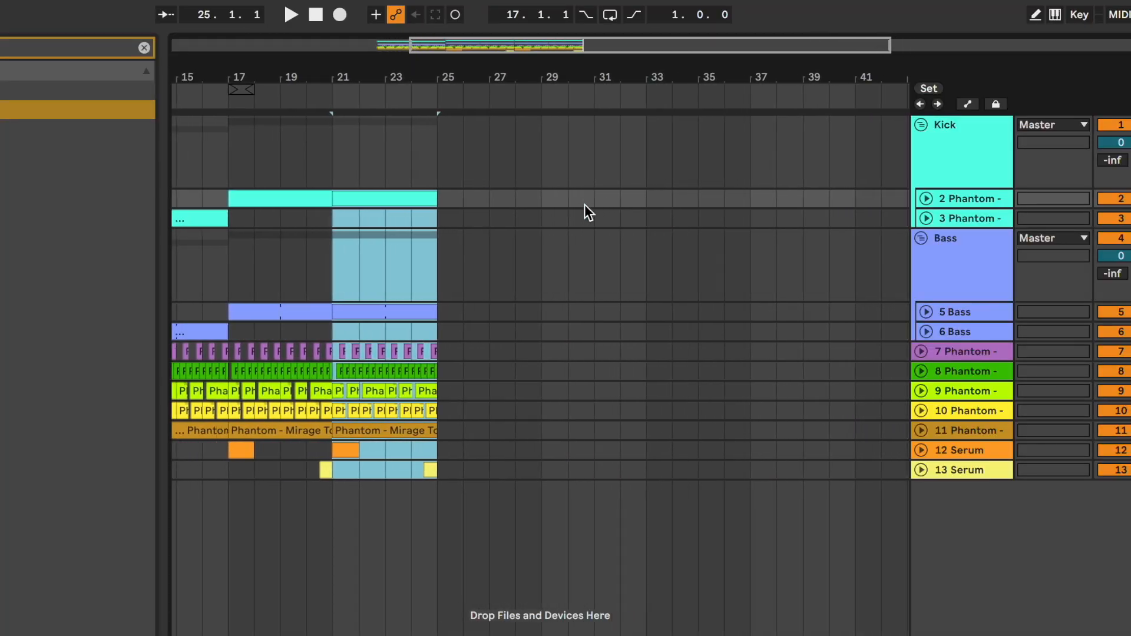
# Step: Duplicate the content of all tracks from bars 17 to 25 repeatedly until the arrangement extends to bar 49
pyautogui.keyDown('shift'); pyautogui.click(299, 199); pyautogui.keyUp('shift')
pyautogui.hotkey('ctrl', 'd')
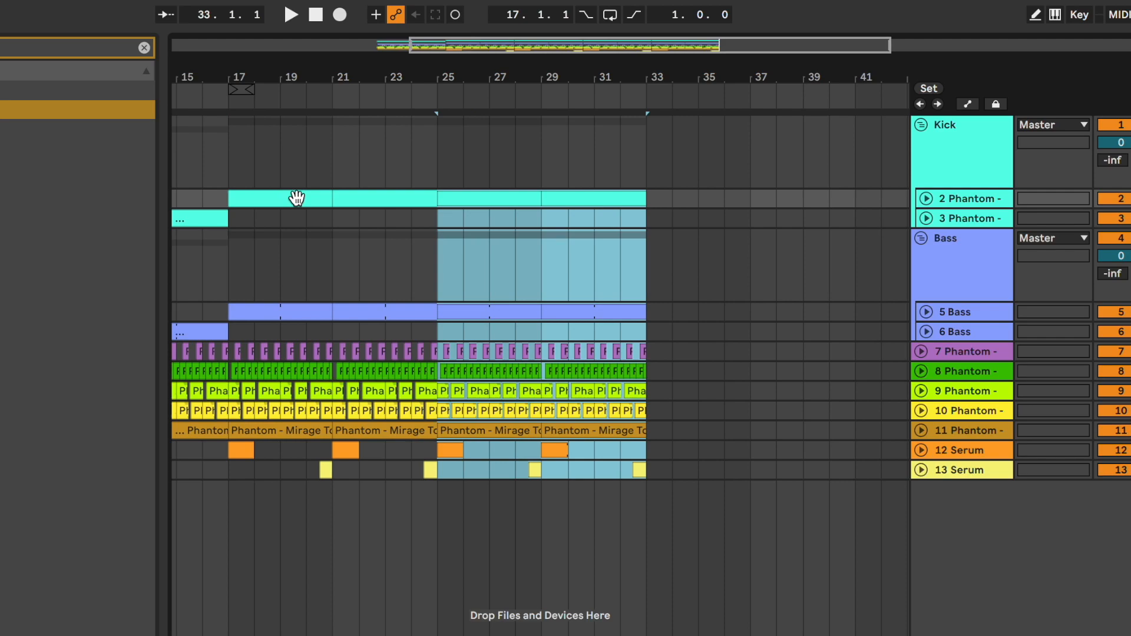
pyautogui.hotkey('ctrl', 'd')
pyautogui.click(283, 252)
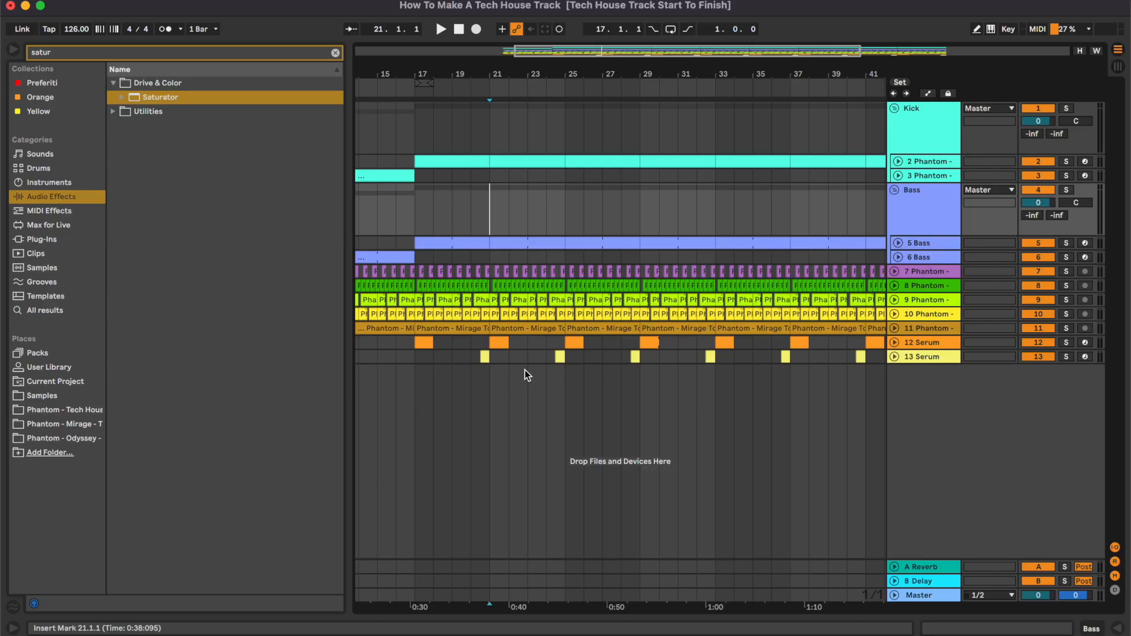
# Step: Delete every second clip on the 12 Serum track, at bars 21, 29, 37 and 45
pyautogui.click(495, 341)
pyautogui.moveTo(497, 342); pyautogui.dragTo(650, 344)
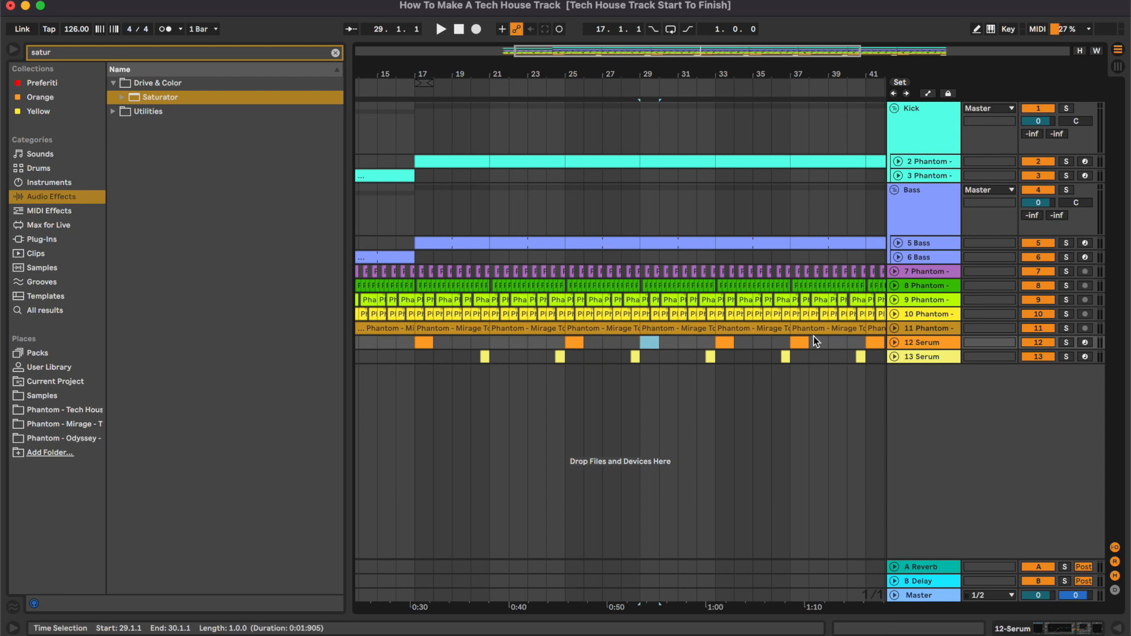
pyautogui.press('Delete')
pyautogui.hscroll(5, 798, 344)
pyautogui.click(813, 344)
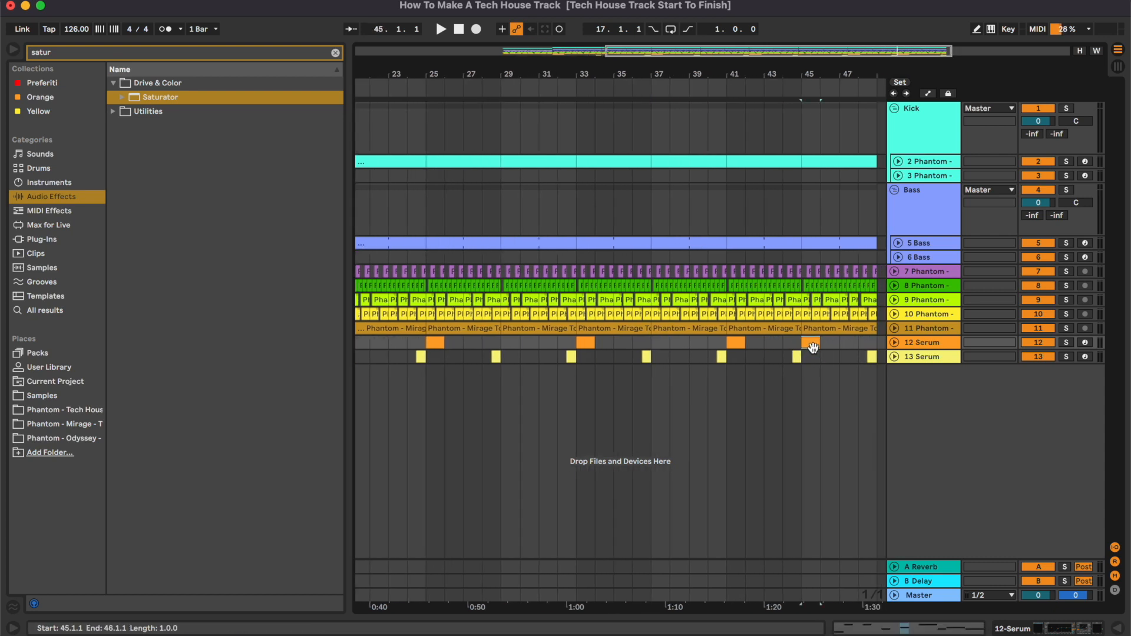
pyautogui.press('Delete')
# Step: Unfold both Serum tracks and delete the 13 Serum clips just before bars 25, 33, 41 and 49
pyautogui.hscroll(-8, 813, 346)
pyautogui.click(643, 357)
pyautogui.click(894, 357)
pyautogui.click(894, 343)
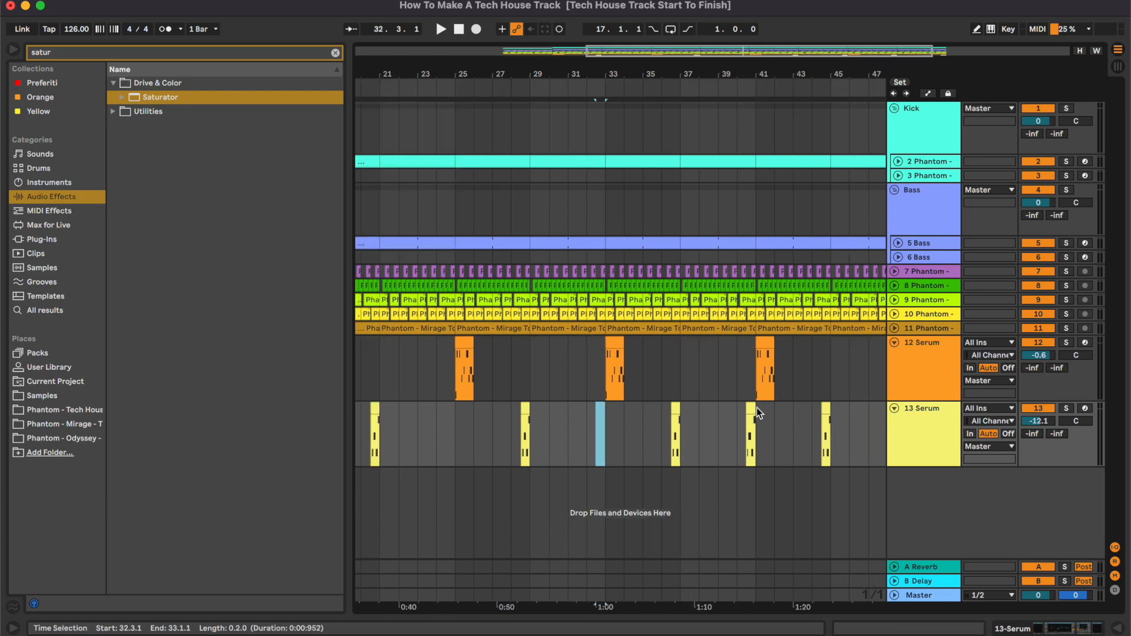
pyautogui.click(751, 407)
pyautogui.press('Delete')
pyautogui.hscroll(5, 751, 407)
pyautogui.click(732, 407)
pyautogui.press('Delete')
# Step: Duplicate the 13 Serum track and insert an empty one-bar MIDI clip at bar 24 on the duplicate
pyautogui.hscroll(-5, 732, 411)
pyautogui.click(914, 420)
pyautogui.press('super+d')
pyautogui.click(636, 489)
pyautogui.press('super+shift+m')
# Step: Delete the copied melody clips from the 14 Serum track and loop its new empty clip at bar 24
pyautogui.moveTo(556, 191); pyautogui.dragTo(627, 190)
pyautogui.press('Delete')
pyautogui.click(711, 176)
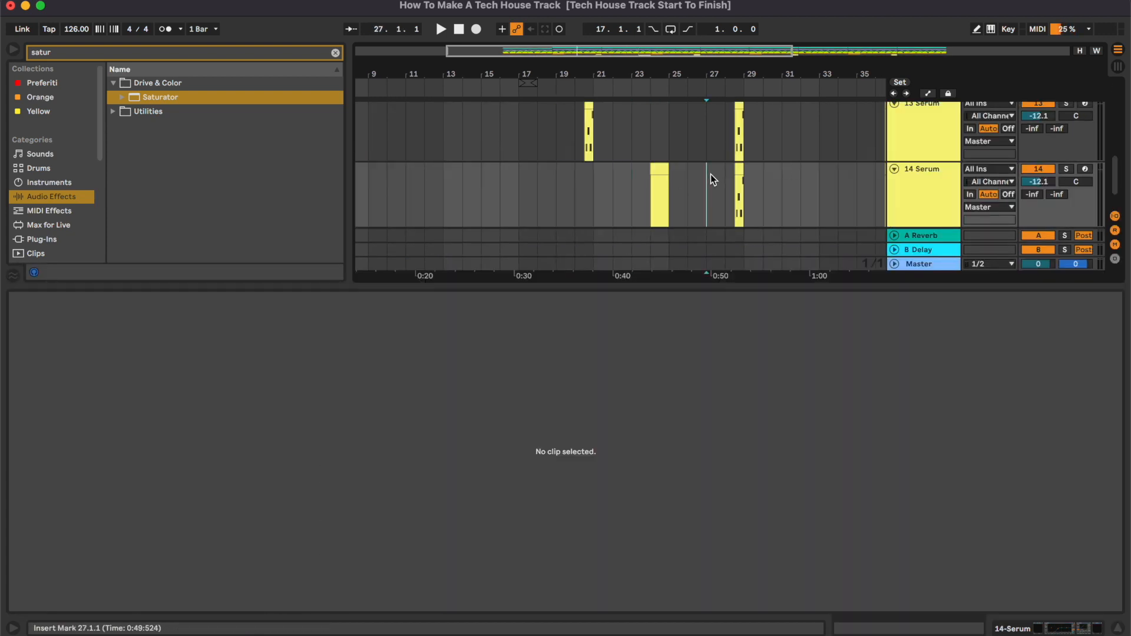
pyautogui.keyDown('shift'); pyautogui.click(760, 200); pyautogui.keyUp('shift')
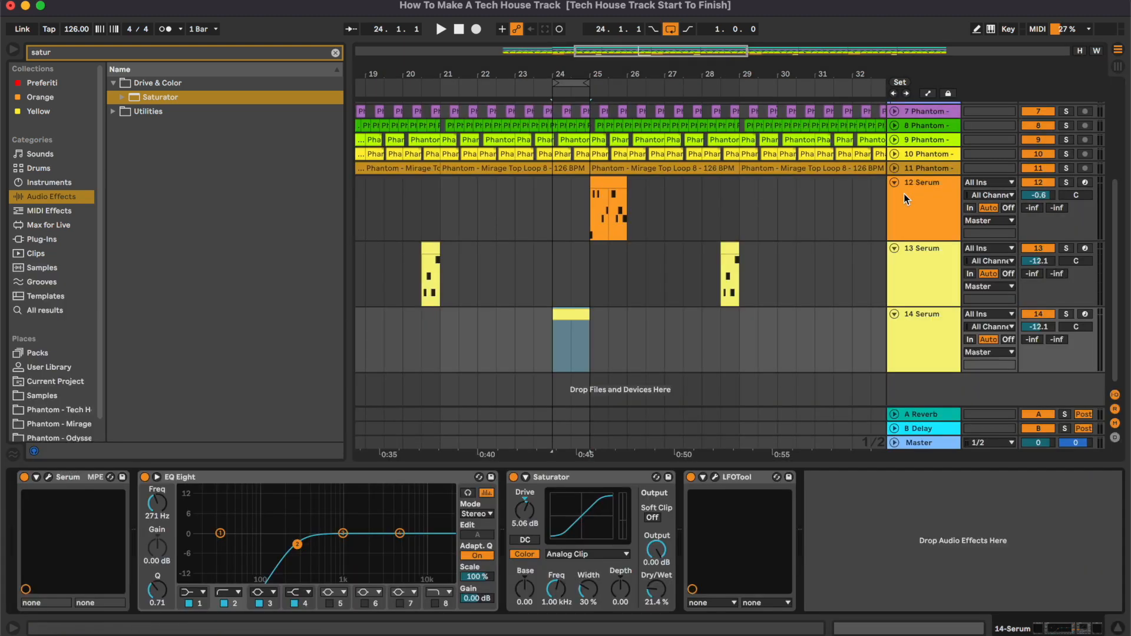
# Step: Add the Major Chord preset of the Chord MIDI effect in front of Serum on the 14 Serum track
pyautogui.click(62, 212)
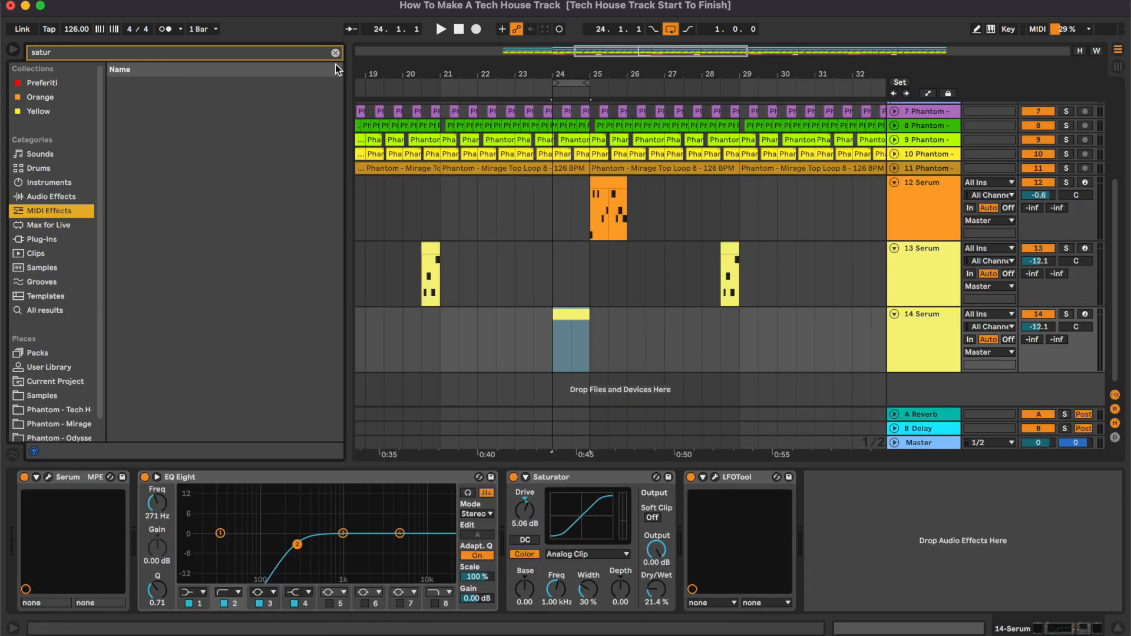
pyautogui.click(177, 99)
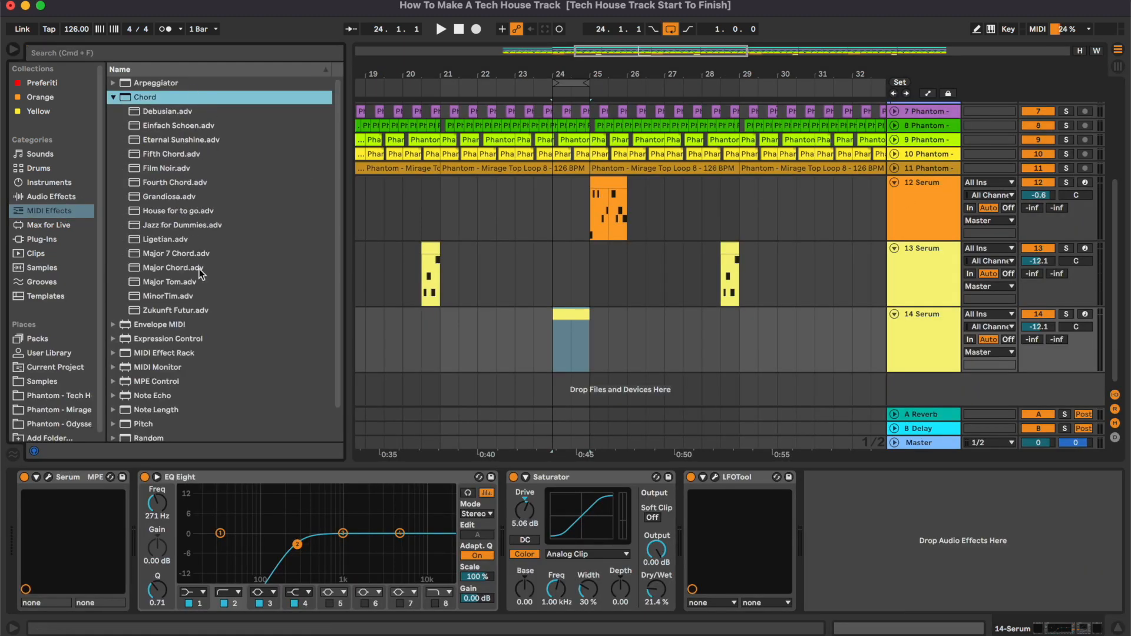
pyautogui.moveTo(200, 271); pyautogui.dragTo(47, 562)
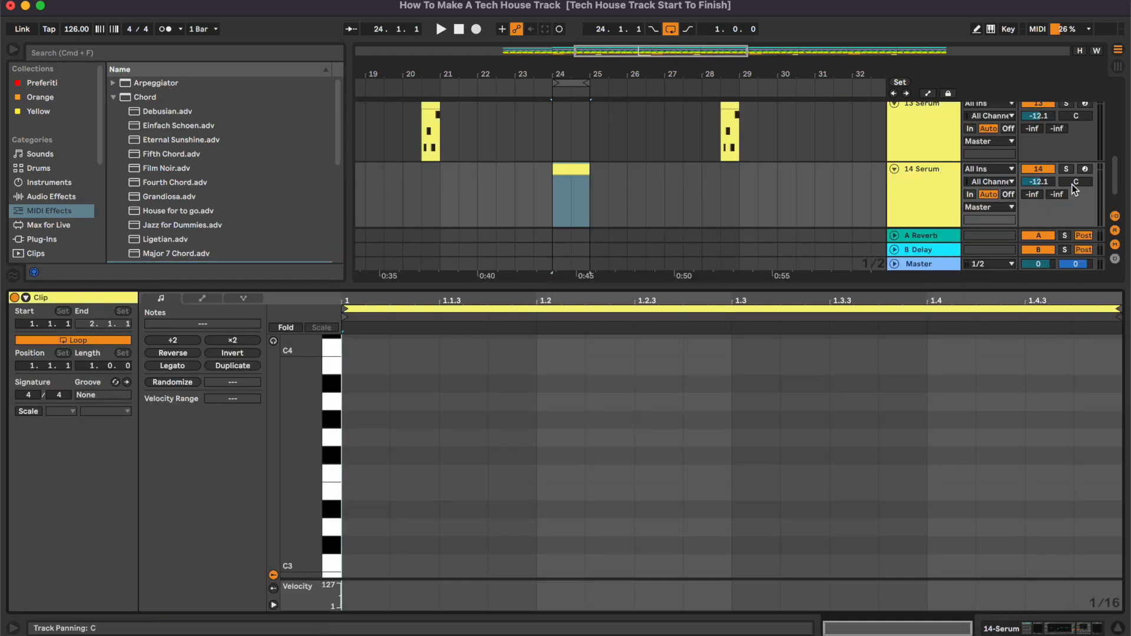
# Step: Solo the 14 Serum track and add an eighth-note D3 at 1.1 and a sixteenth-note D3 just before beat 2 during playback
pyautogui.click(1067, 170)
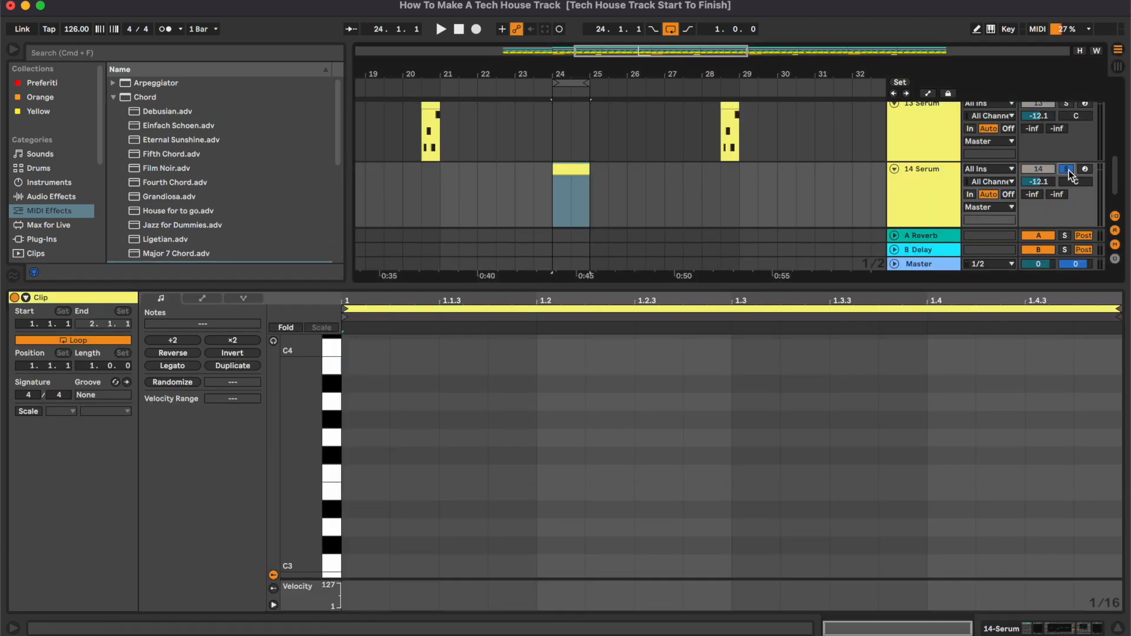
pyautogui.doubleClick(359, 529)
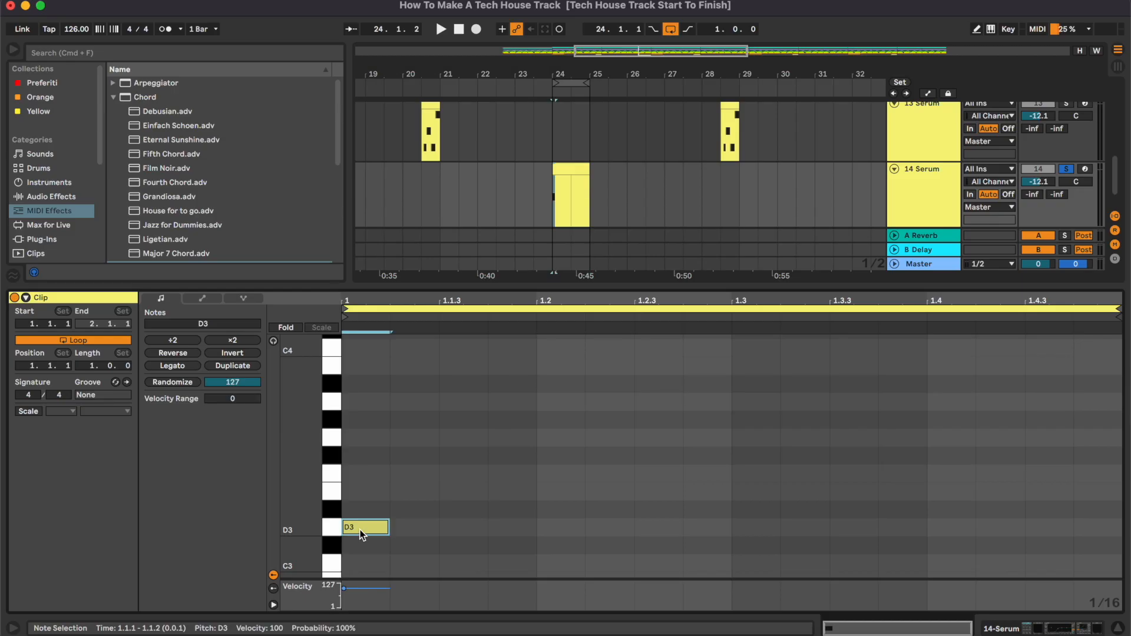
pyautogui.press('space')
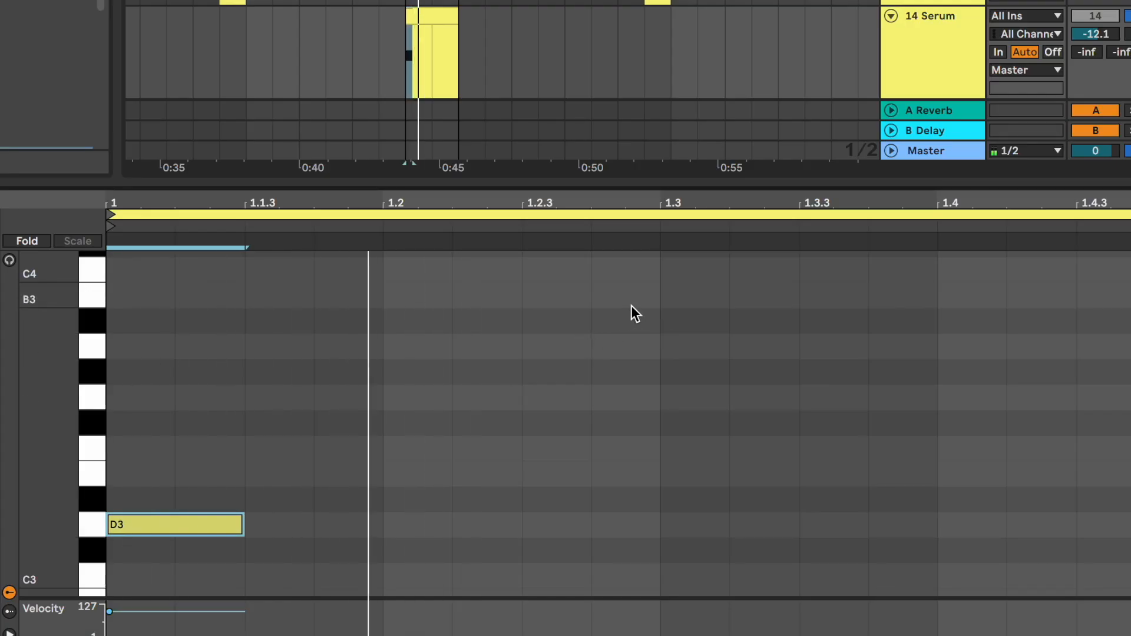
pyautogui.doubleClick(331, 529)
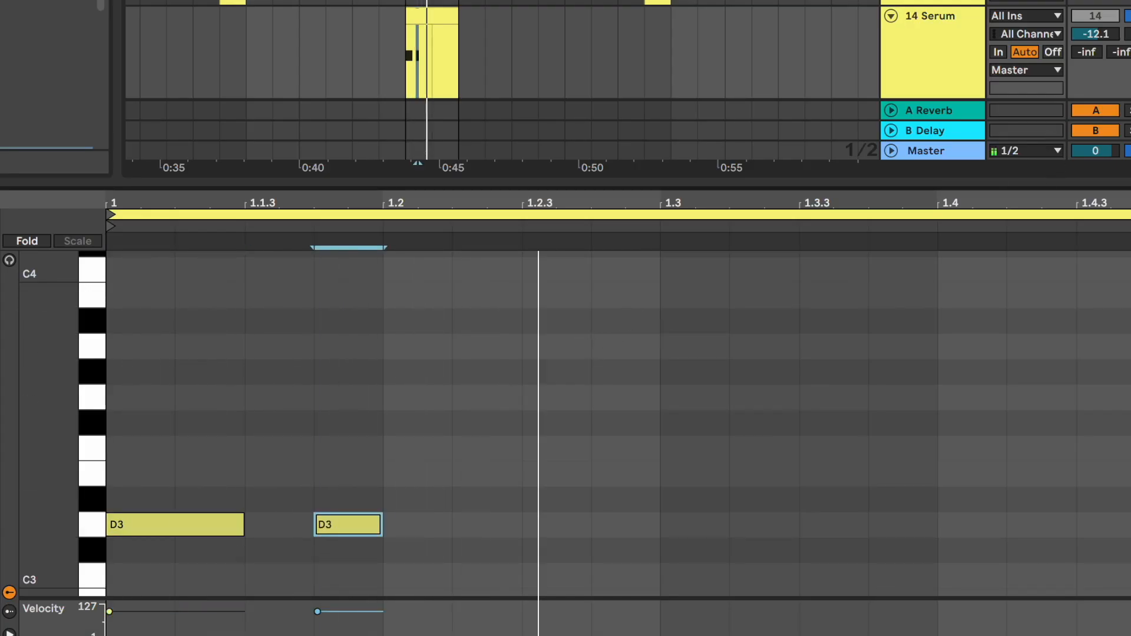
# Step: Open Serum on the 14 Serum track and step forward from its current lead preset to the next one
pyautogui.click(977, 54)
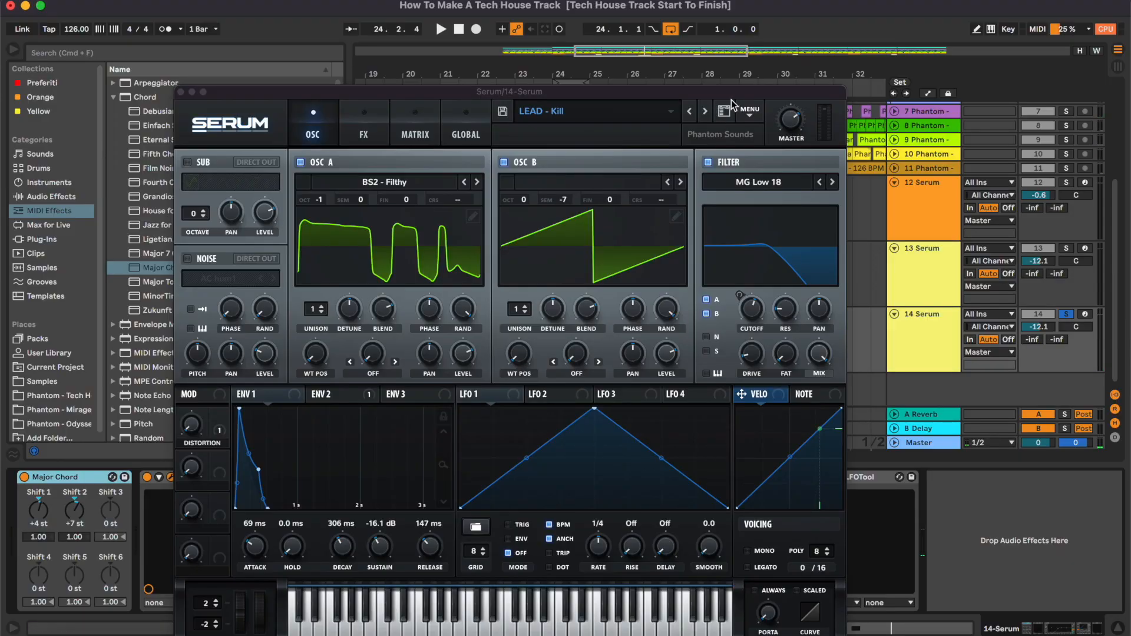
pyautogui.moveTo(677, 76); pyautogui.dragTo(666, 243)
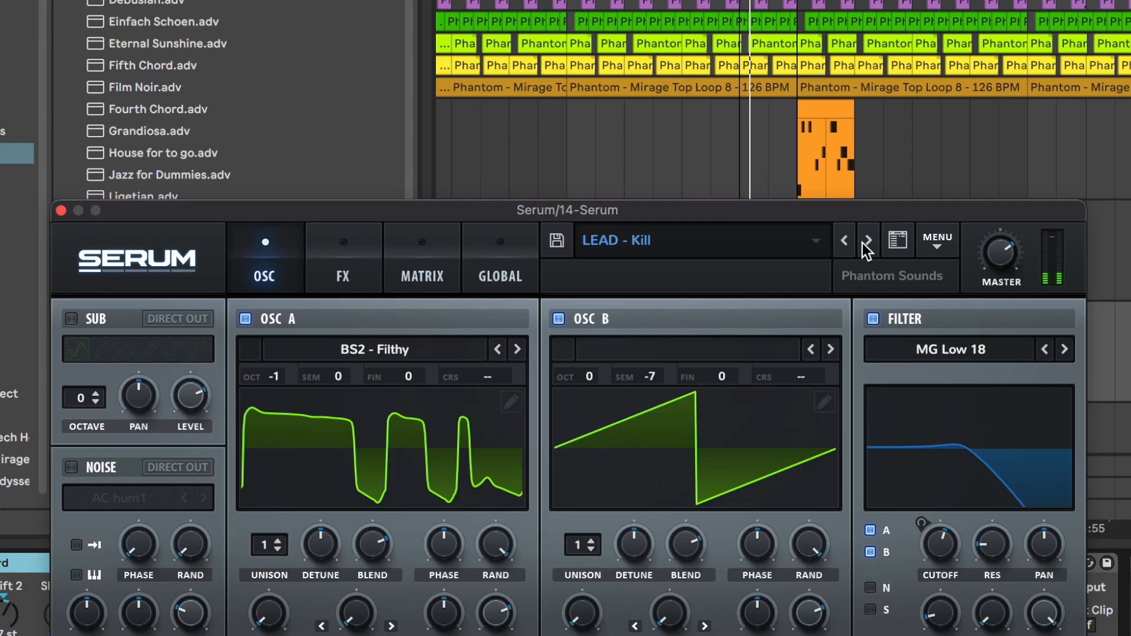
pyautogui.click(636, 267)
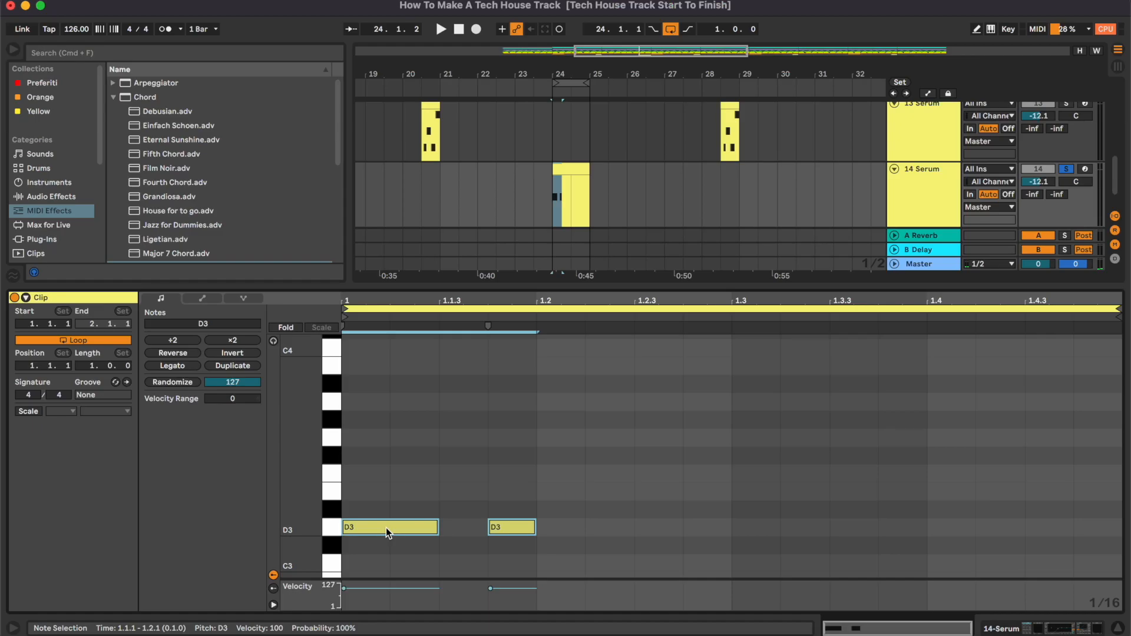
# Step: Move both D3 notes to beat 3 of the clip and add eighth-note E3 at 1.4 and G3 at 1.4.3
pyautogui.moveTo(385, 528); pyautogui.dragTo(757, 523)
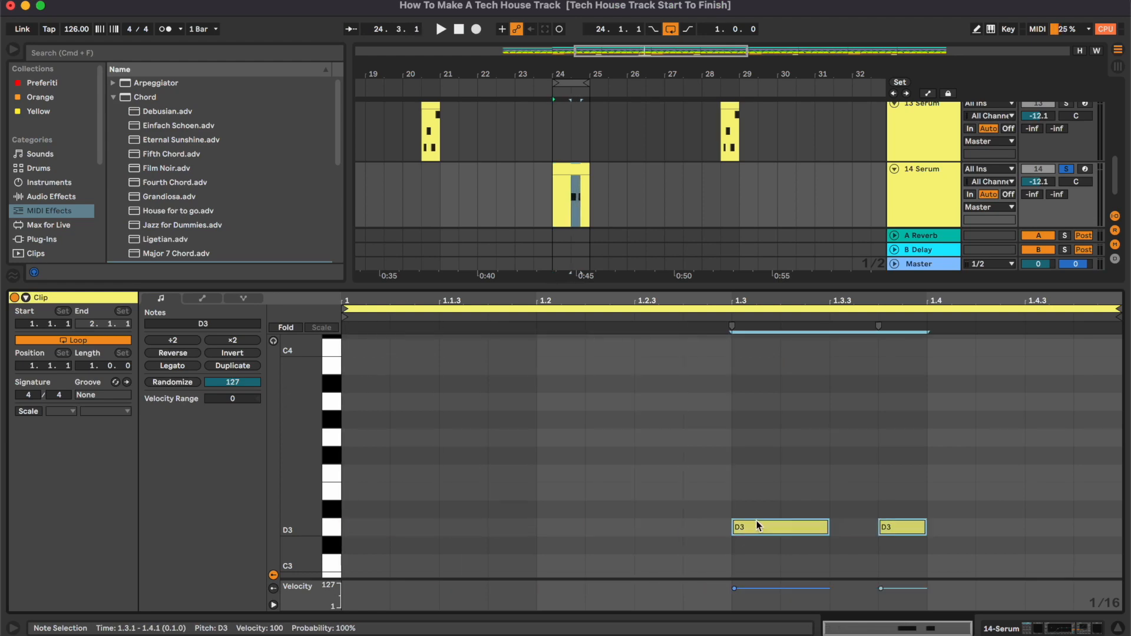
pyautogui.press('space')
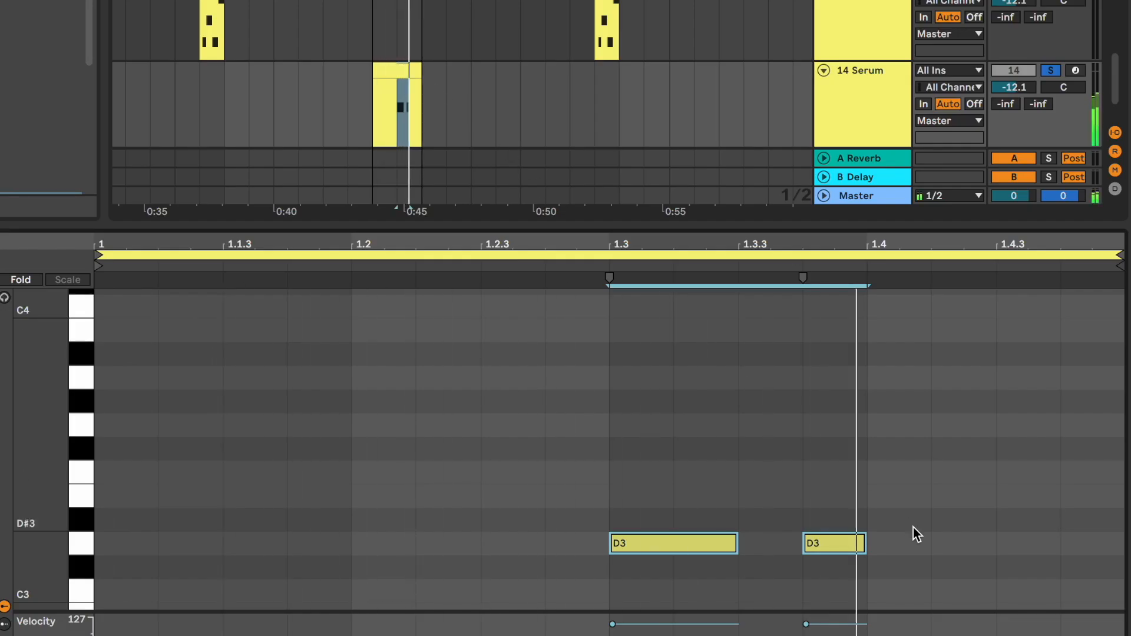
pyautogui.doubleClick(902, 496)
pyautogui.hotkey('shift', 'Right')
pyautogui.doubleClick(1005, 423)
pyautogui.hotkey('shift', 'Right')
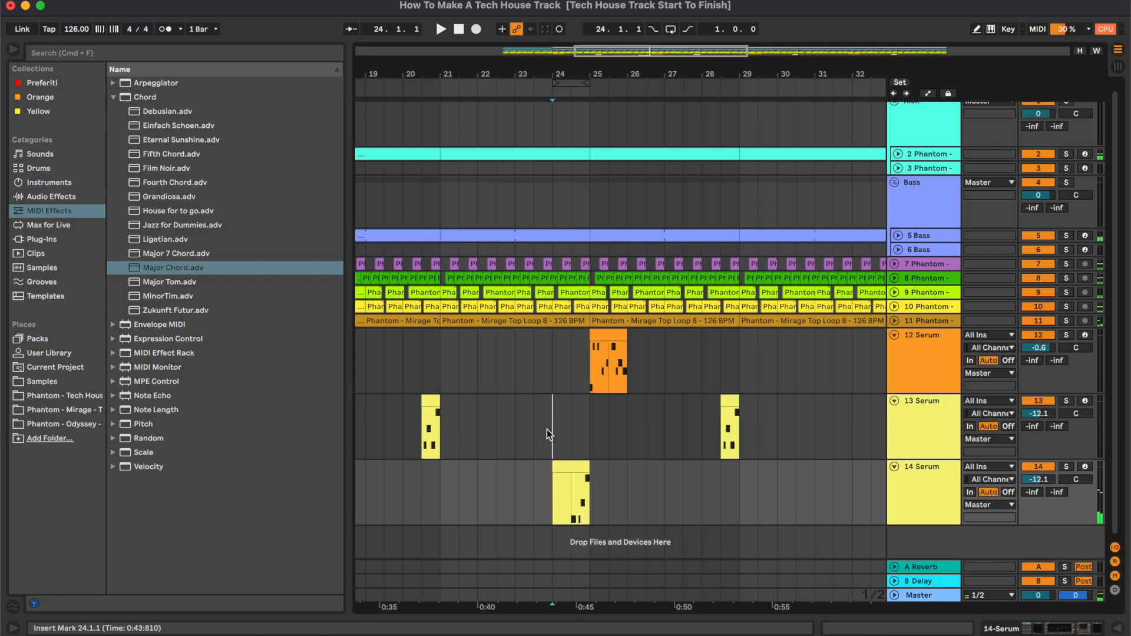
# Step: Clear the kick, bass and percussion tracks for the last half of bar 24 and play the transition into bar 25
pyautogui.click(547, 429)
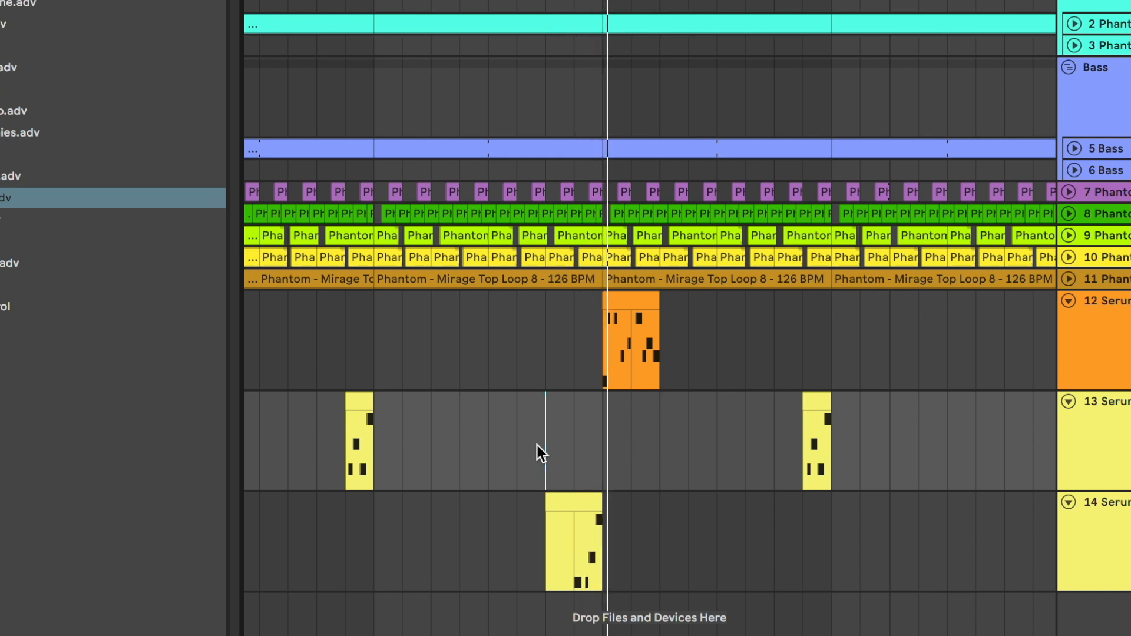
pyautogui.press('+')
pyautogui.press('+')
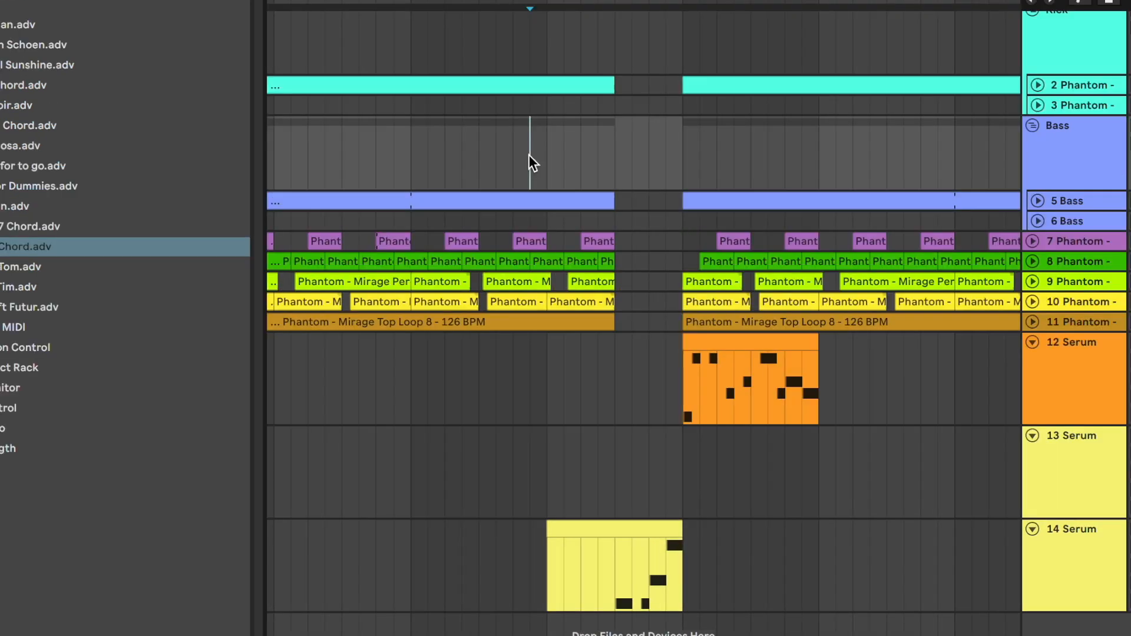
pyautogui.press('space')
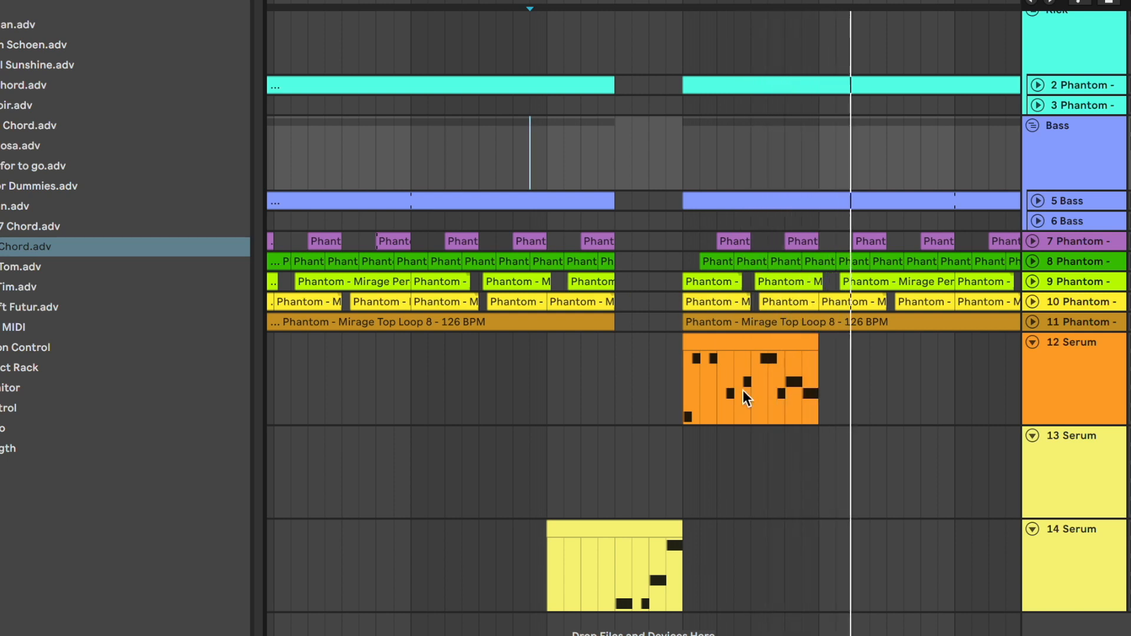
# Step: Lower the 13 Serum track volume to -12.8 dB and repeat the 14 Serum clip every eight bars up to bar 49
pyautogui.click(748, 456)
pyautogui.press('-')
pyautogui.press('-')
pyautogui.press('-')
pyautogui.click(1083, 444)
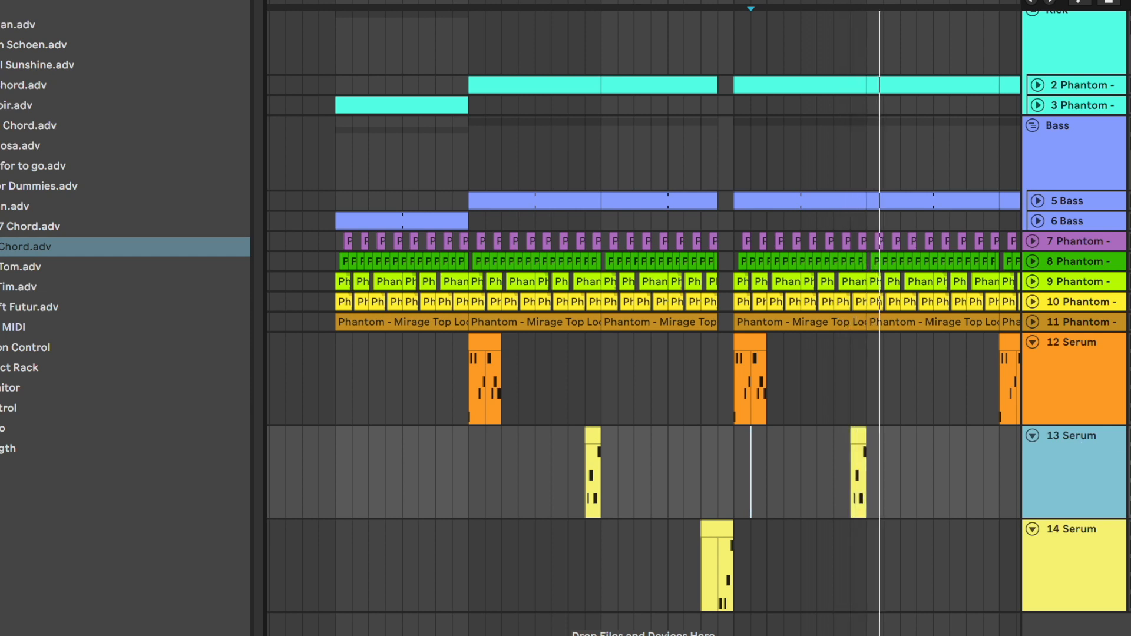
pyautogui.click(1058, 558)
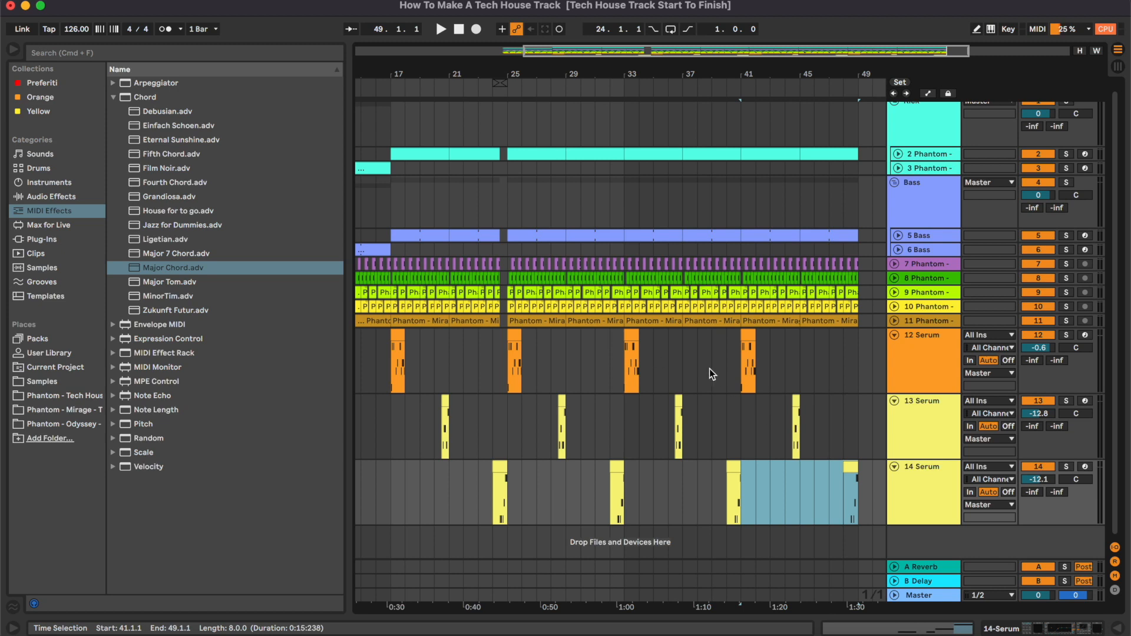
# Step: Replace bars 33 to 41 of the kick, bass and percussion tracks with a copy of bars 17 to 25
pyautogui.moveTo(391, 148); pyautogui.dragTo(503, 322)
pyautogui.click(655, 156)
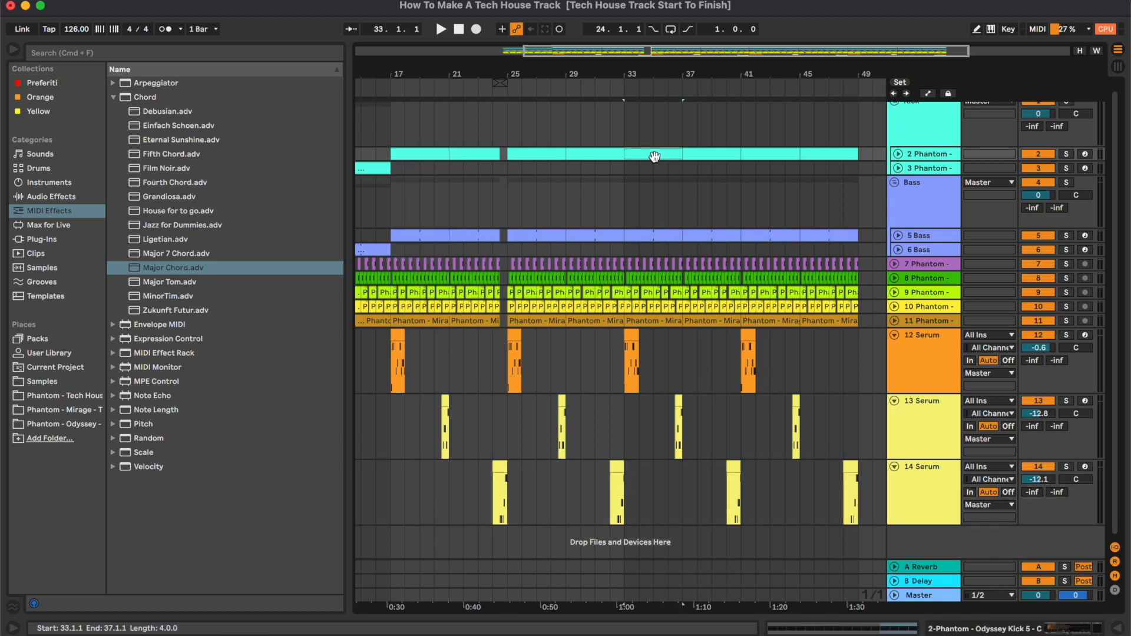
pyautogui.keyDown('shift'); pyautogui.click(731, 325); pyautogui.keyUp('shift')
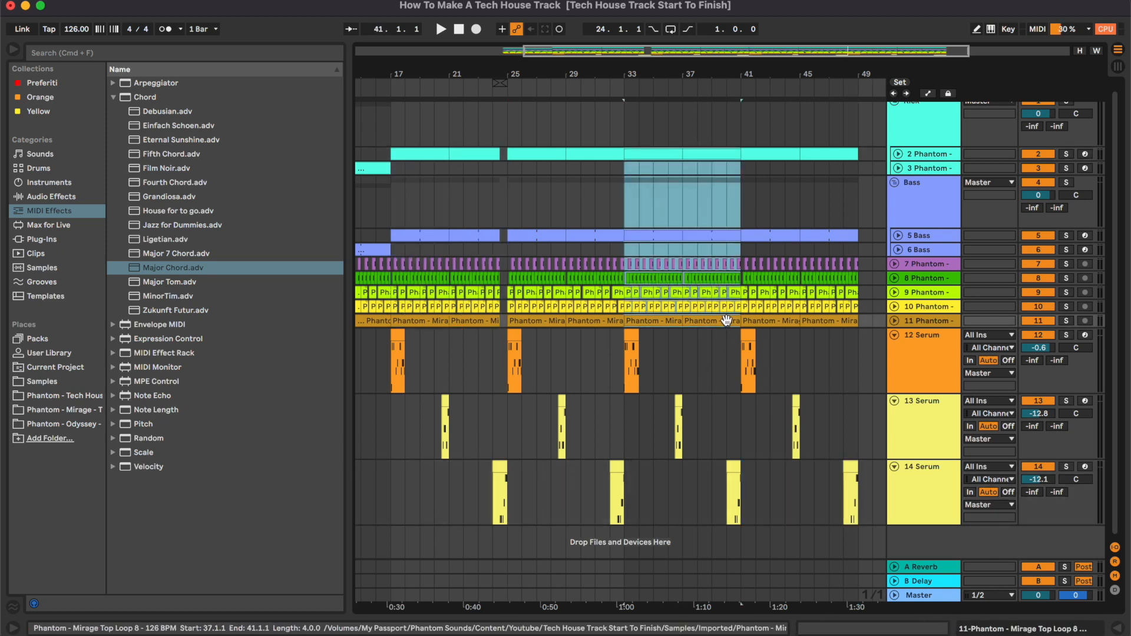
pyautogui.press('Delete')
pyautogui.press('super+v')
# Step: Split the 2 Phantom kick clip at bar 31 and move the part from bars 31 to 33 to the 3 Phantom track
pyautogui.click(593, 165)
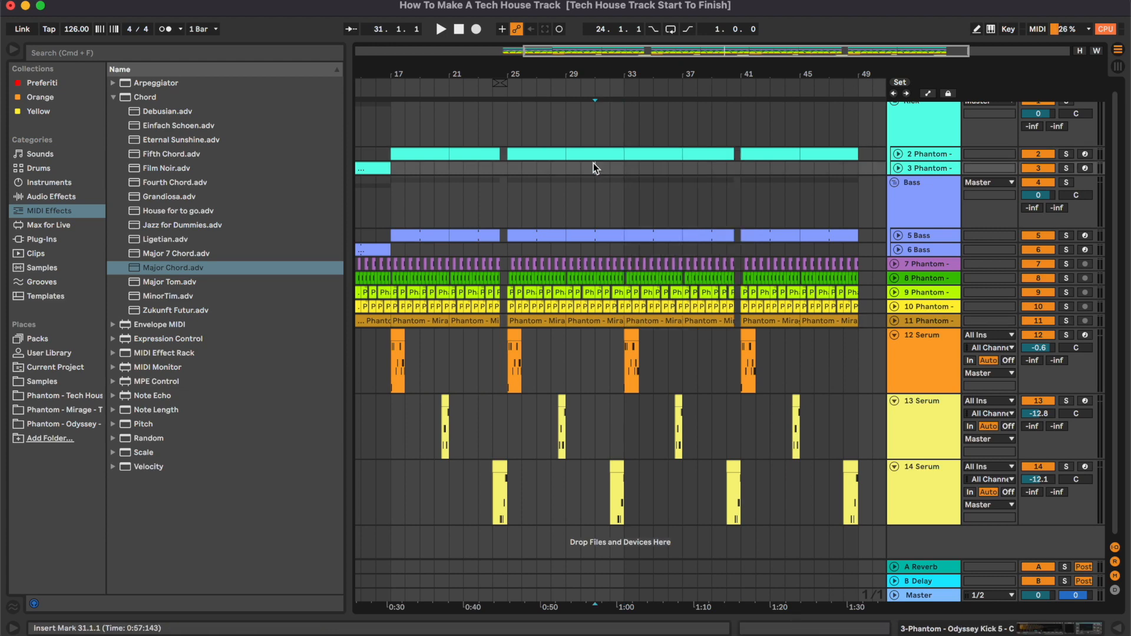
pyautogui.press('+')
pyautogui.press('+')
pyautogui.click(593, 152)
pyautogui.press('super+e')
pyautogui.moveTo(628, 154); pyautogui.dragTo(630, 169)
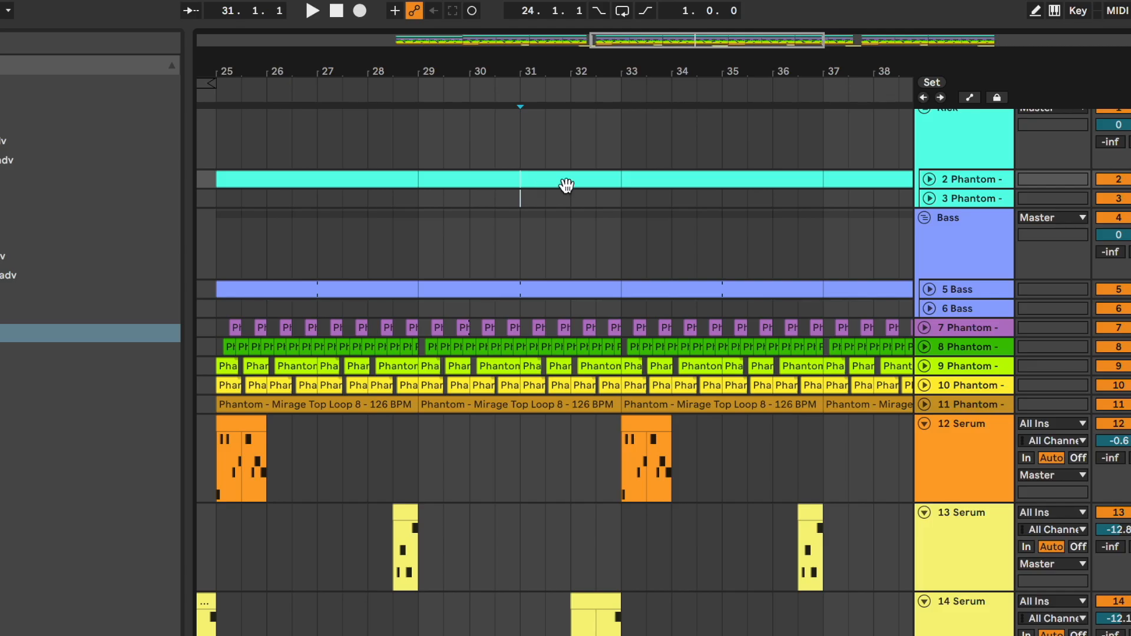
# Step: Split the 5 Bass clip at bar 31, move its bars 31 to 33 to the 6 Bass track, and play the section
pyautogui.click(519, 290)
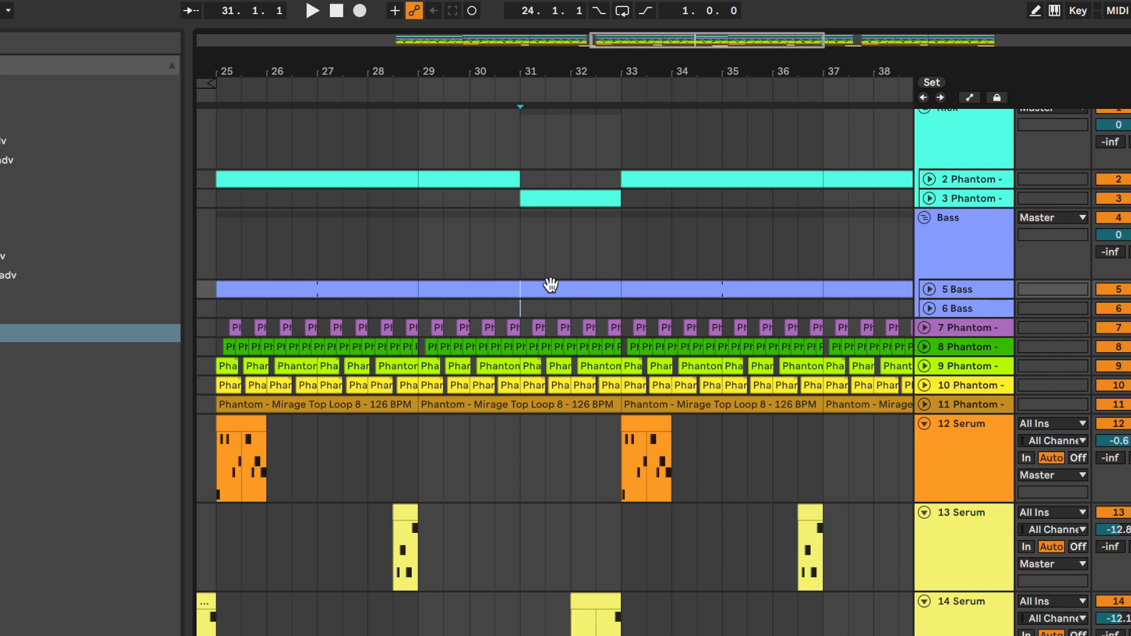
pyautogui.moveTo(550, 295); pyautogui.dragTo(545, 304)
pyautogui.click(539, 243)
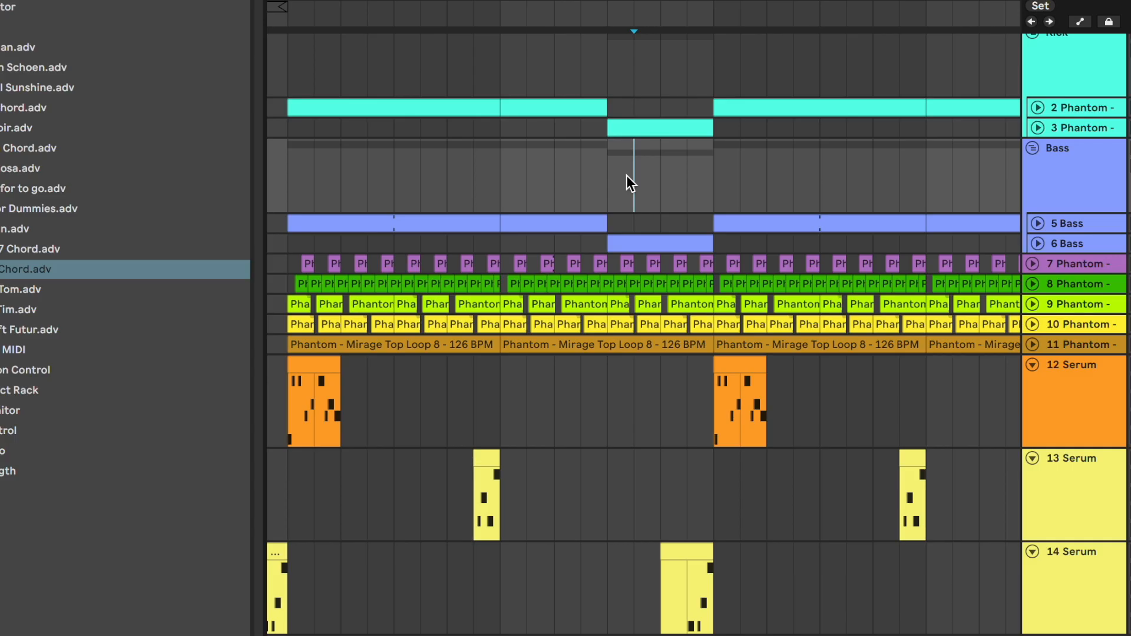
pyautogui.press('space')
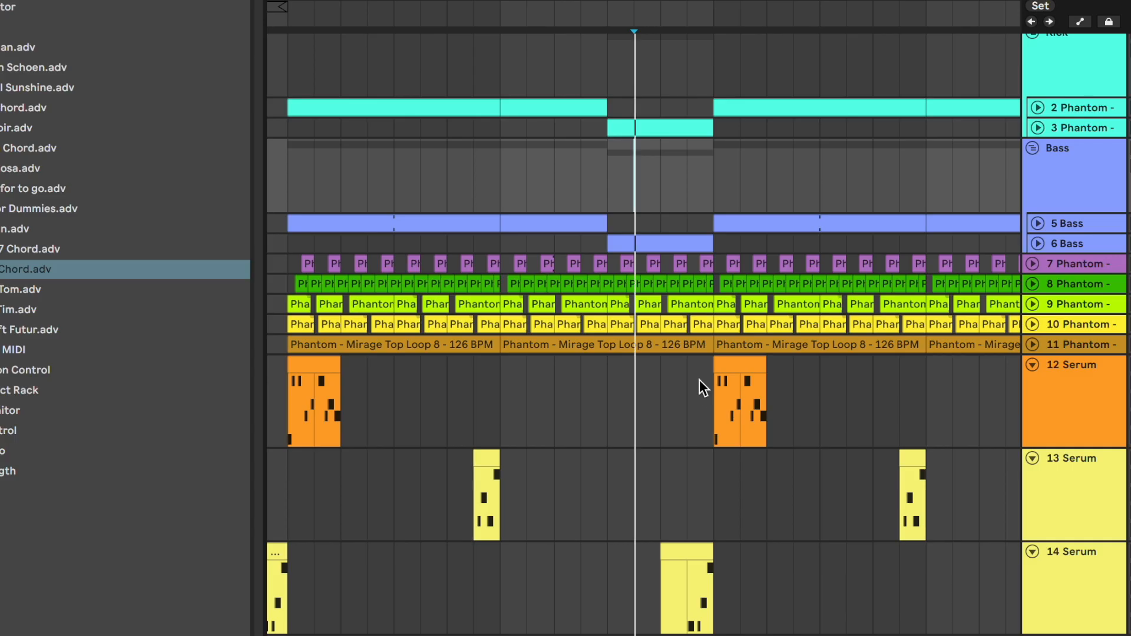
# Step: Clear the last half of bar 32 on the kick, bass and percussion tracks
pyautogui.moveTo(687, 365); pyautogui.dragTo(711, 115)
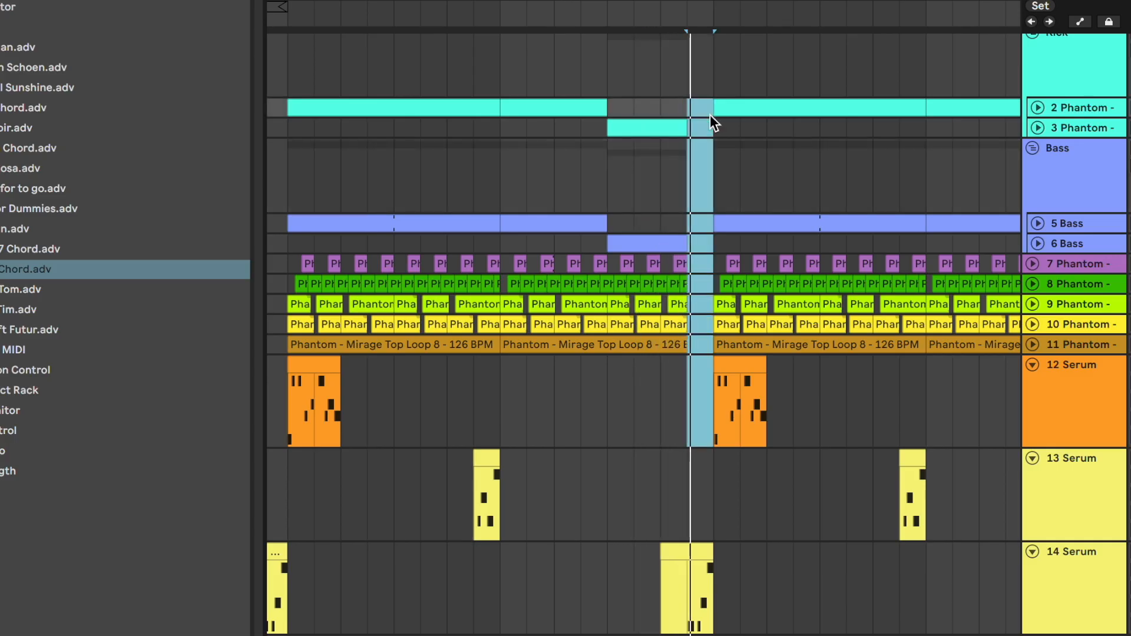
pyautogui.press('-')
pyautogui.press('-')
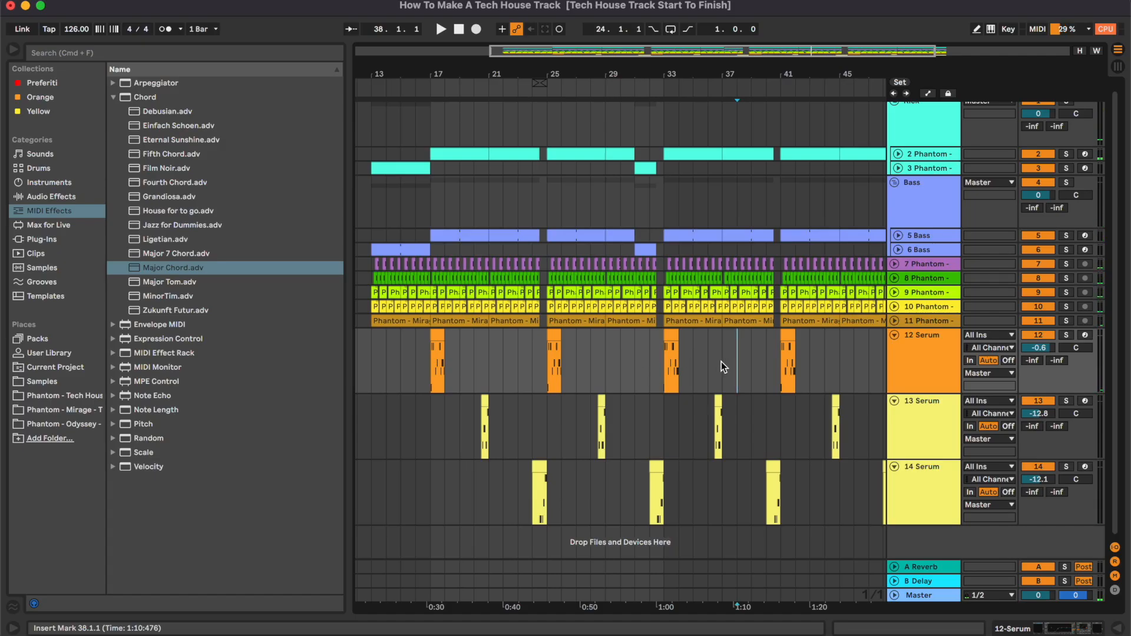
pyautogui.press('-')
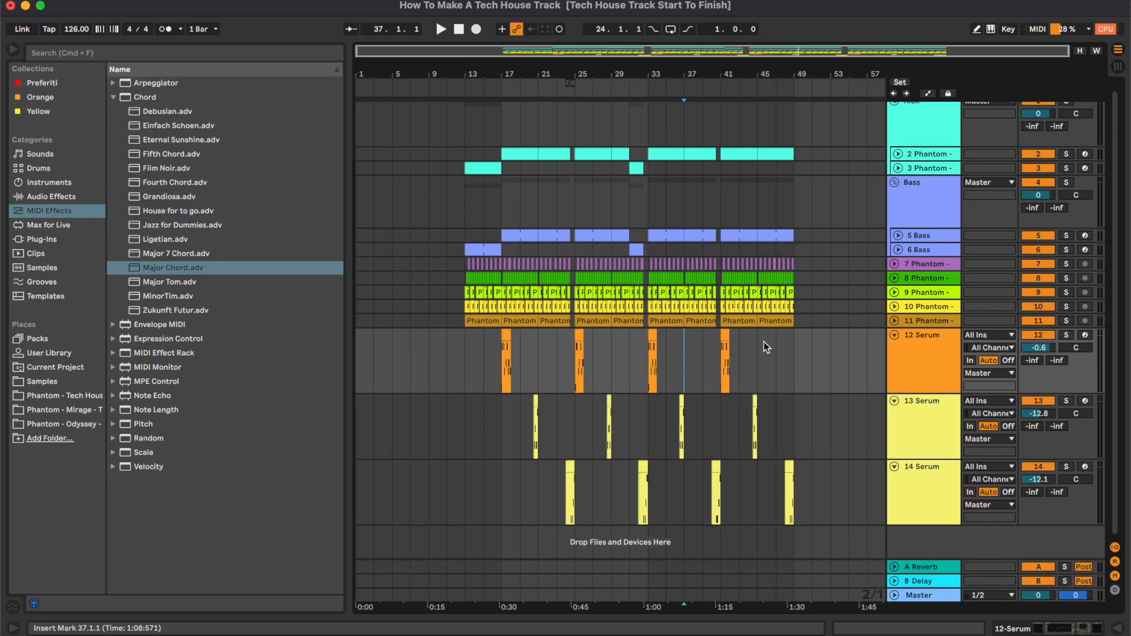
# Step: Replace bars 41 to 49 of the kick, bass, percussion and Serum tracks with a copy of bars 25 to 33
pyautogui.click(604, 155)
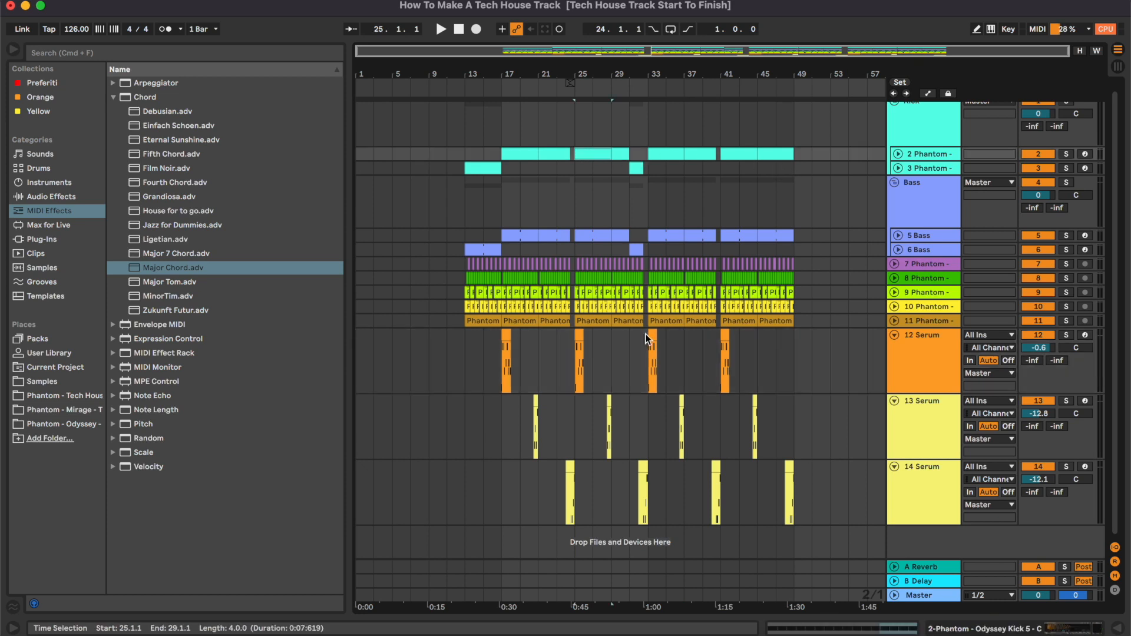
pyautogui.keyDown('shift'); pyautogui.click(642, 466); pyautogui.keyUp('shift')
pyautogui.click(735, 155)
pyautogui.keyDown('shift'); pyautogui.click(789, 467); pyautogui.keyUp('shift')
pyautogui.press('Delete')
pyautogui.press('super+v')
pyautogui.click(778, 412)
# Step: Fold the 12, 13 and 14 Serum tracks
pyautogui.click(929, 484)
pyautogui.press('Left')
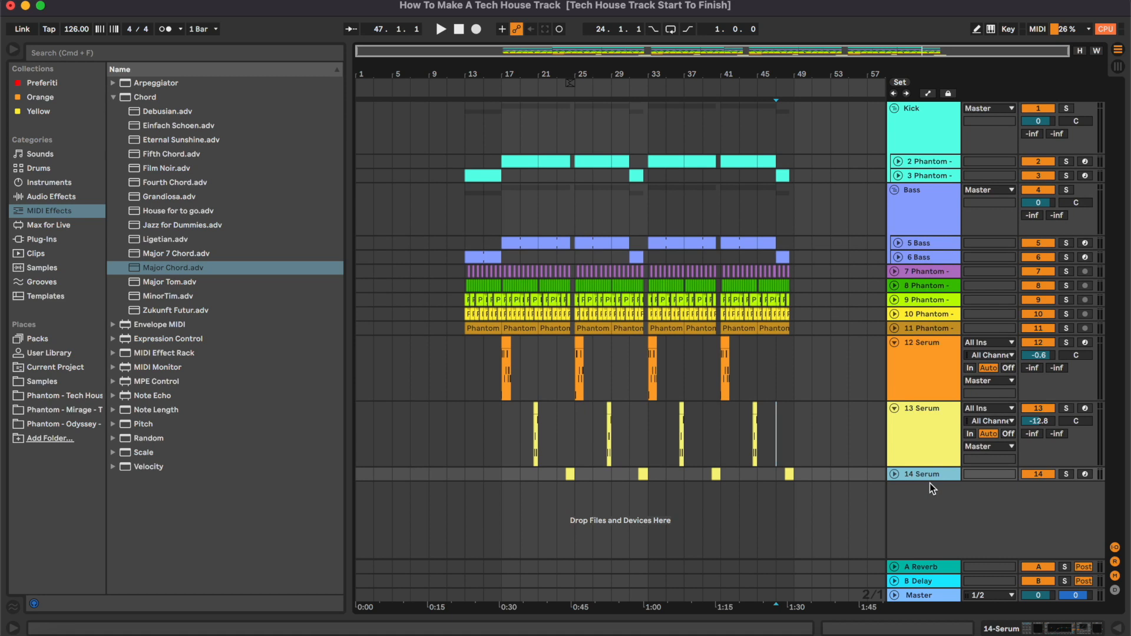
pyautogui.press('Up')
pyautogui.press('Left')
pyautogui.press('Up')
pyautogui.press('Left')
pyautogui.click(468, 210)
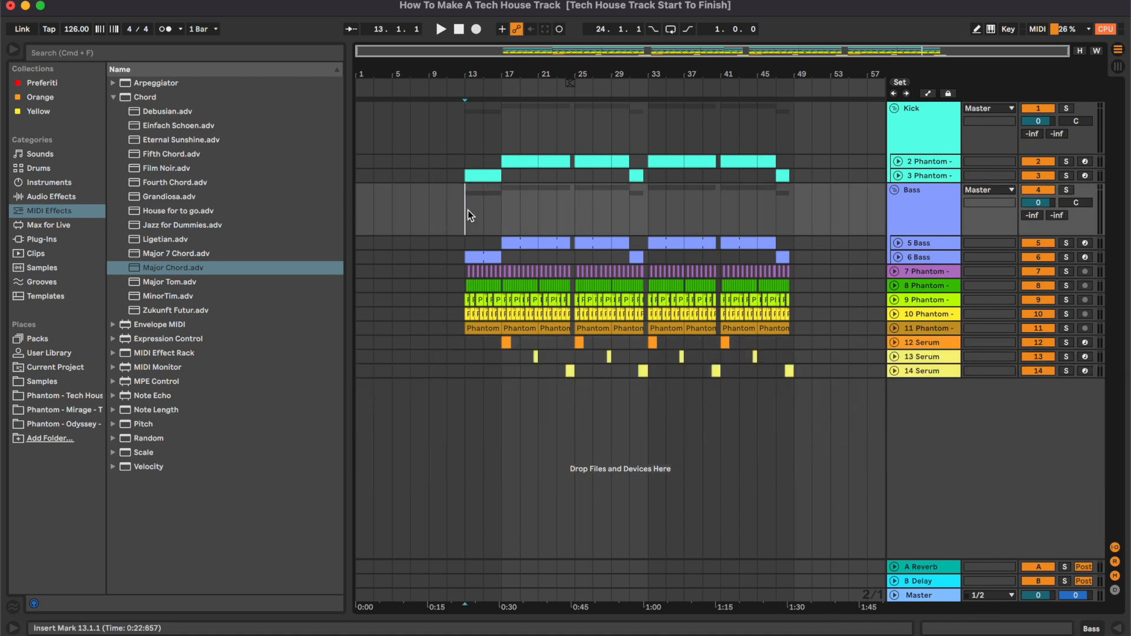
# Step: Fill bars 1 to 13 of the kick, bass and percussion tracks with repeated copies of bars 13 to 17
pyautogui.press('+')
pyautogui.hscroll(-2, 467, 210)
pyautogui.click(571, 175)
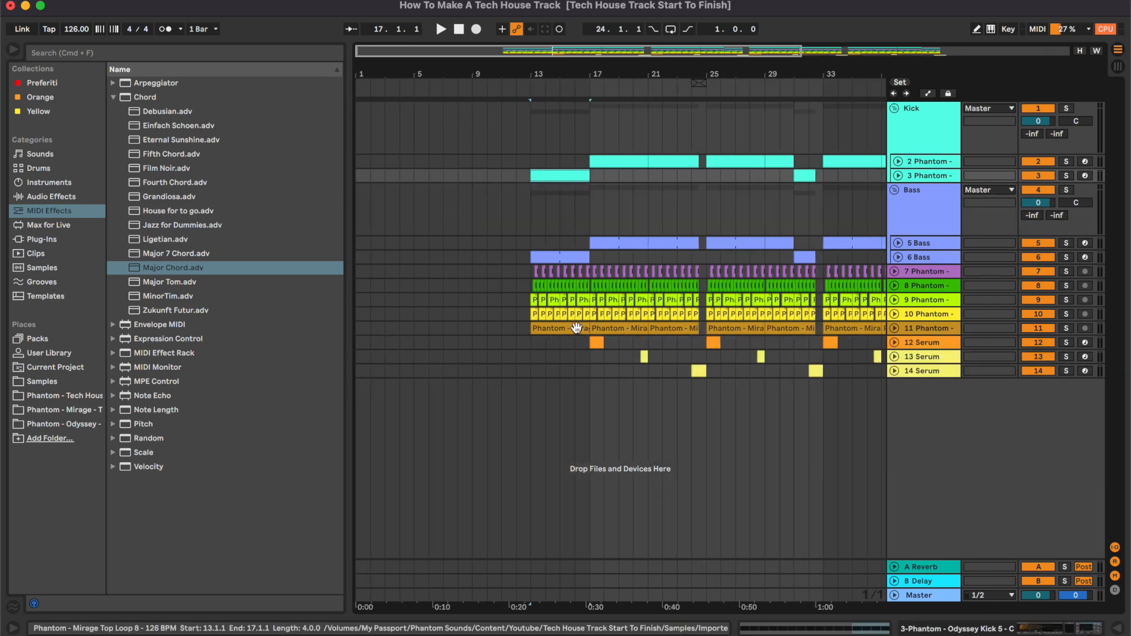
pyautogui.keyDown('shift'); pyautogui.click(580, 330); pyautogui.keyUp('shift')
pyautogui.click(358, 175)
pyautogui.press('super+v')
pyautogui.press('super+d')
pyautogui.press('super+d')
pyautogui.click(469, 221)
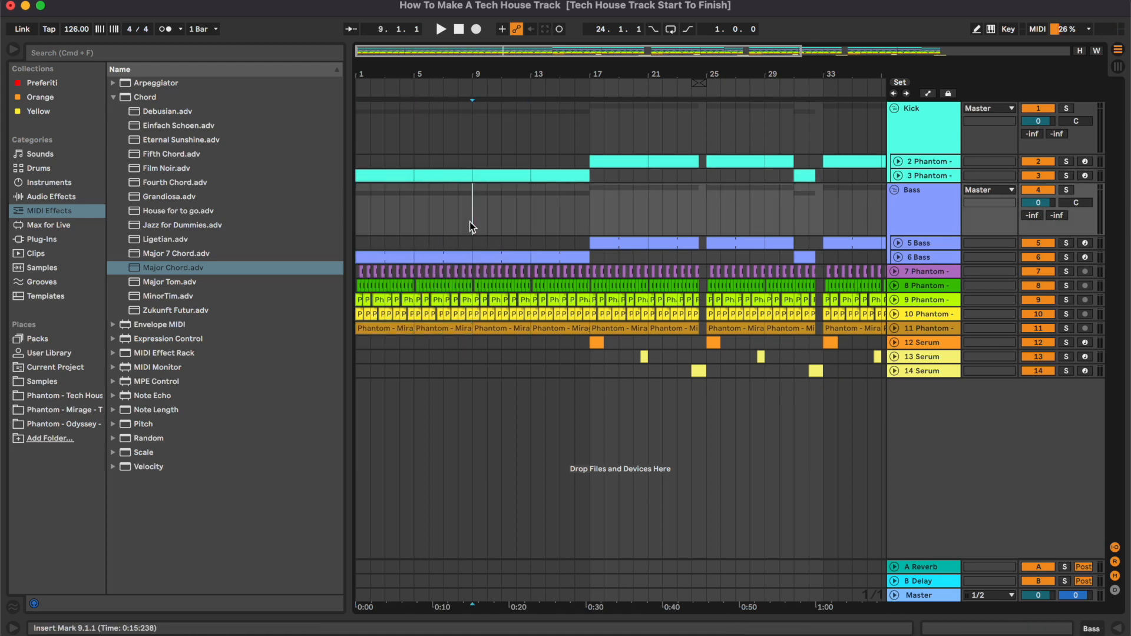
# Step: Set the arrangement loop to bars 5 to 9
pyautogui.click(398, 214)
pyautogui.press('+')
pyautogui.press('+')
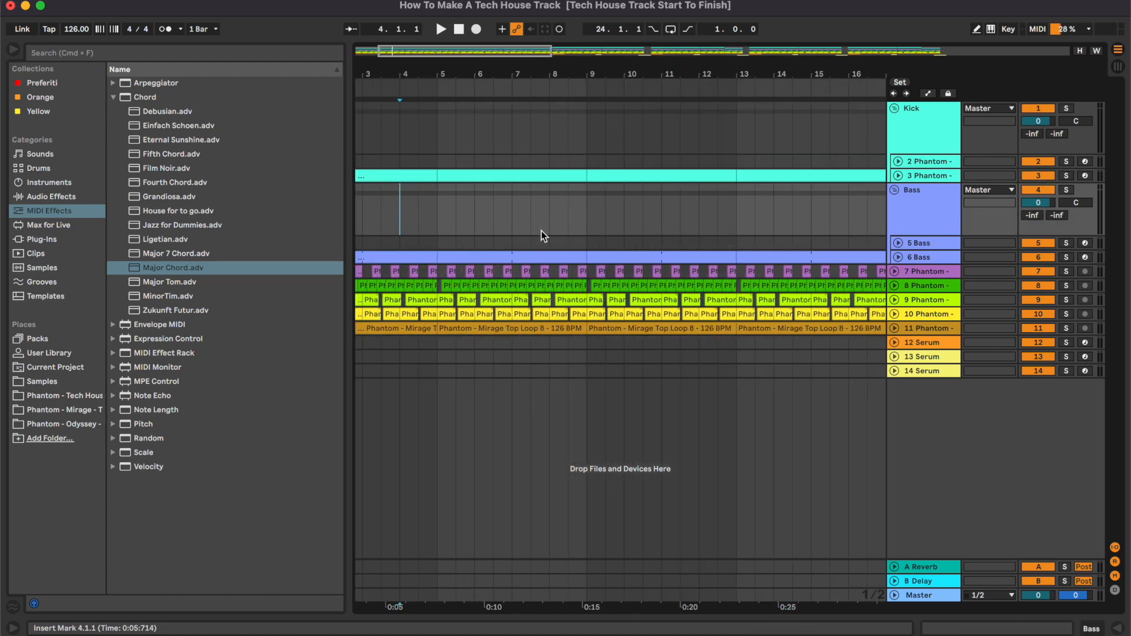
pyautogui.press('-')
pyautogui.hscroll(-2, 541, 231)
pyautogui.moveTo(449, 215); pyautogui.dragTo(541, 203)
pyautogui.press('super+l')
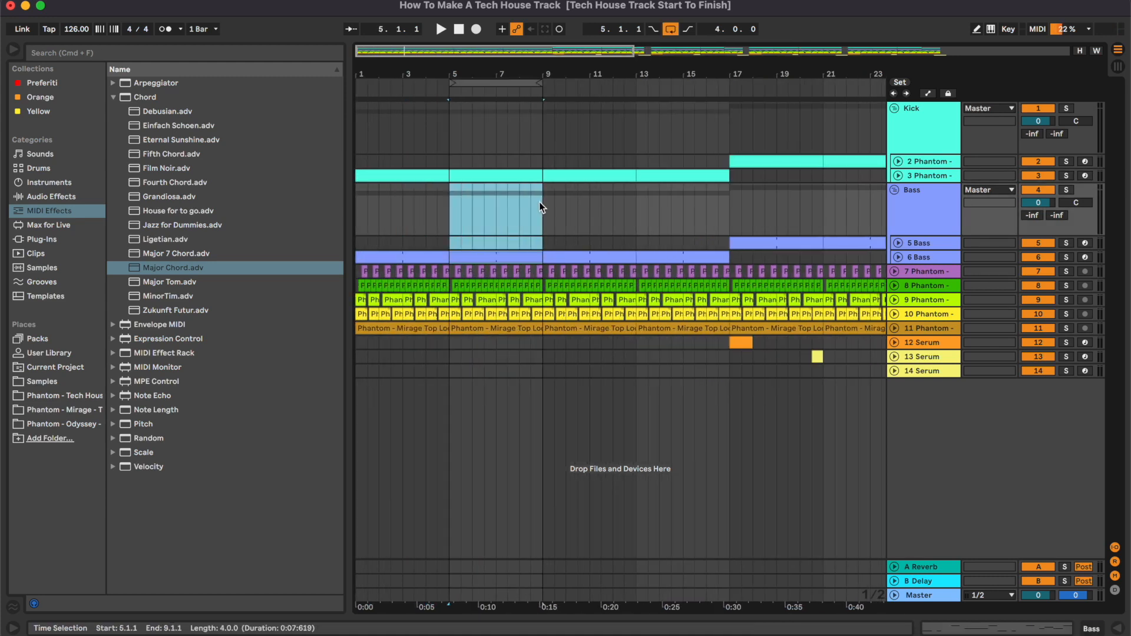
# Step: Duplicate the 14 Serum track and delete all clips from the copy
pyautogui.click(942, 369)
pyautogui.click(931, 327)
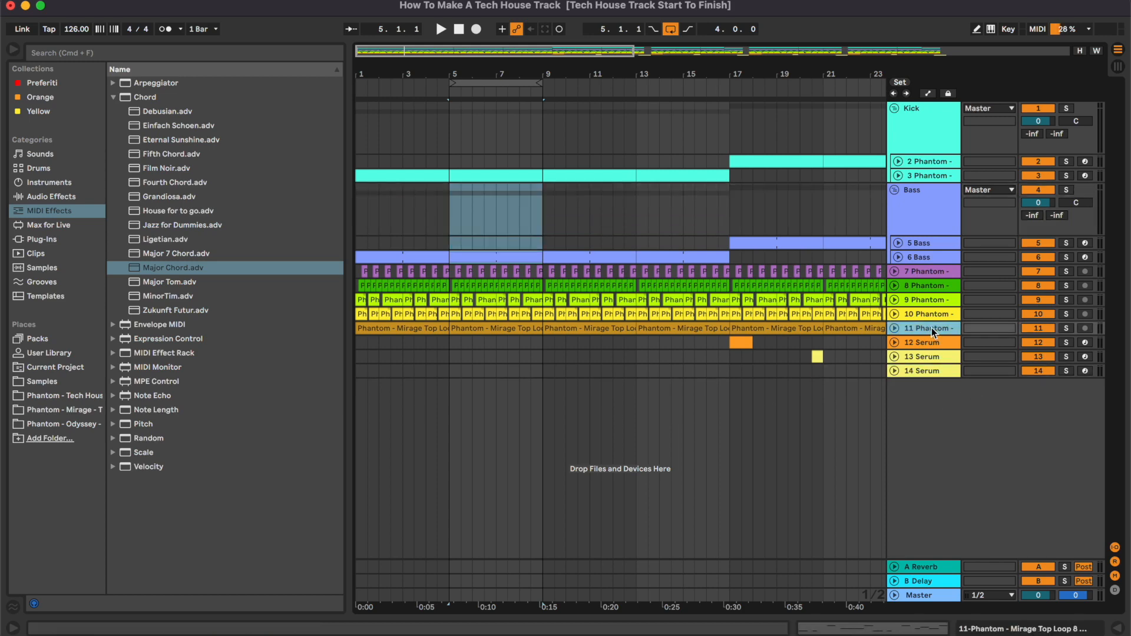
pyautogui.click(931, 369)
pyautogui.press('super+shift+t')
pyautogui.click(926, 389)
pyautogui.press('Delete')
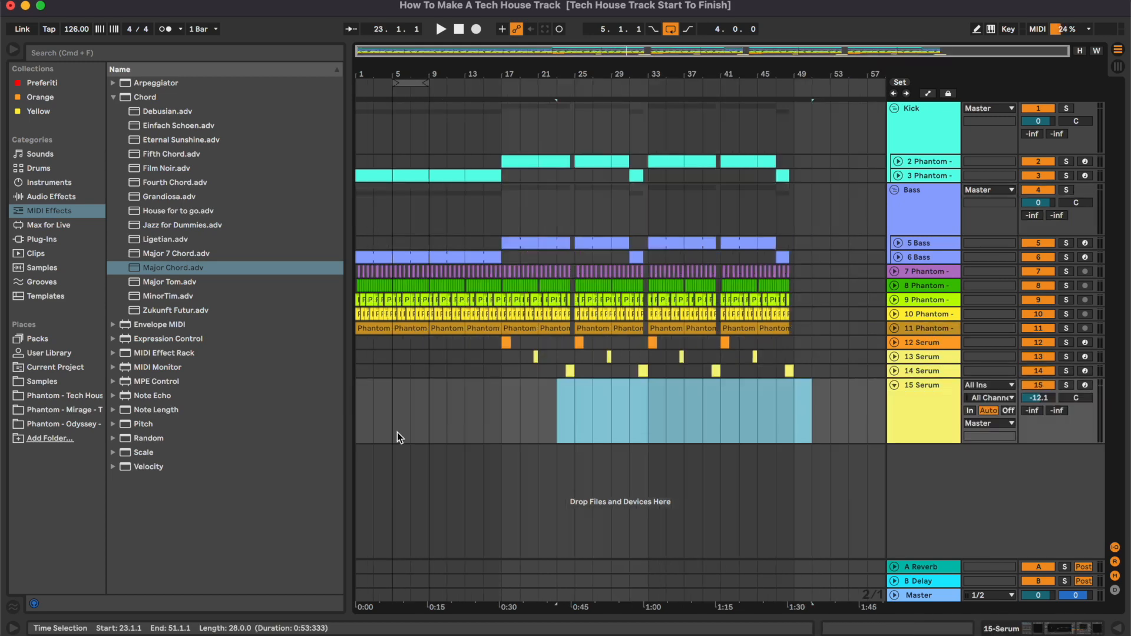
pyautogui.click(395, 410)
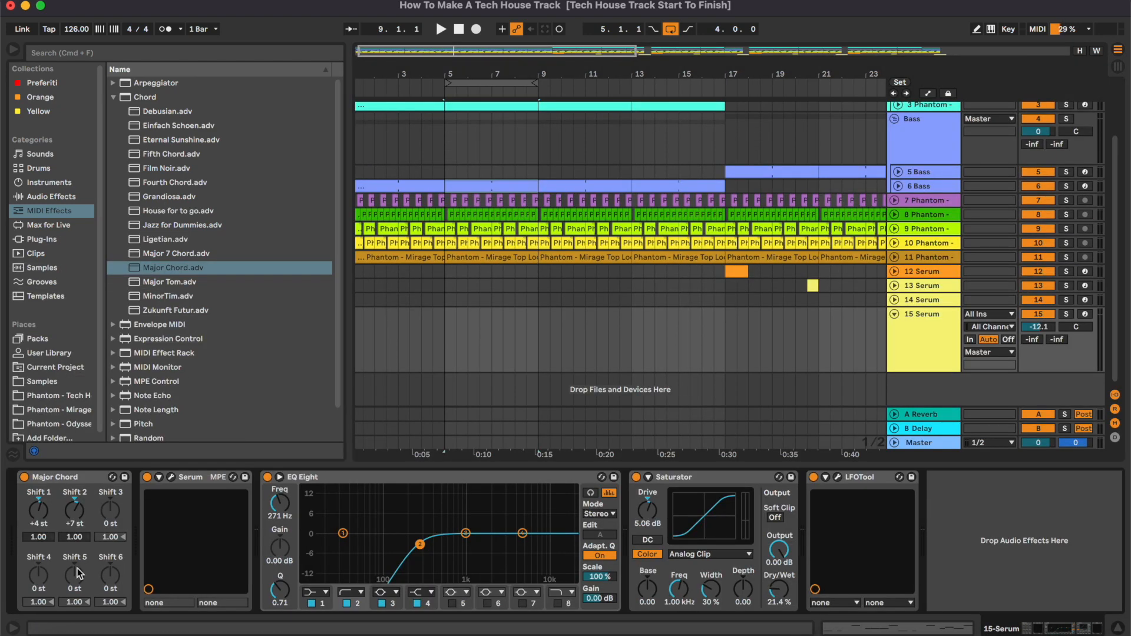
# Step: Remove the Major Chord effect from the 15 Serum track and paste a copy of the 6 Bass clip at bars 5 to 9
pyautogui.click(107, 477)
pyautogui.press('Delete')
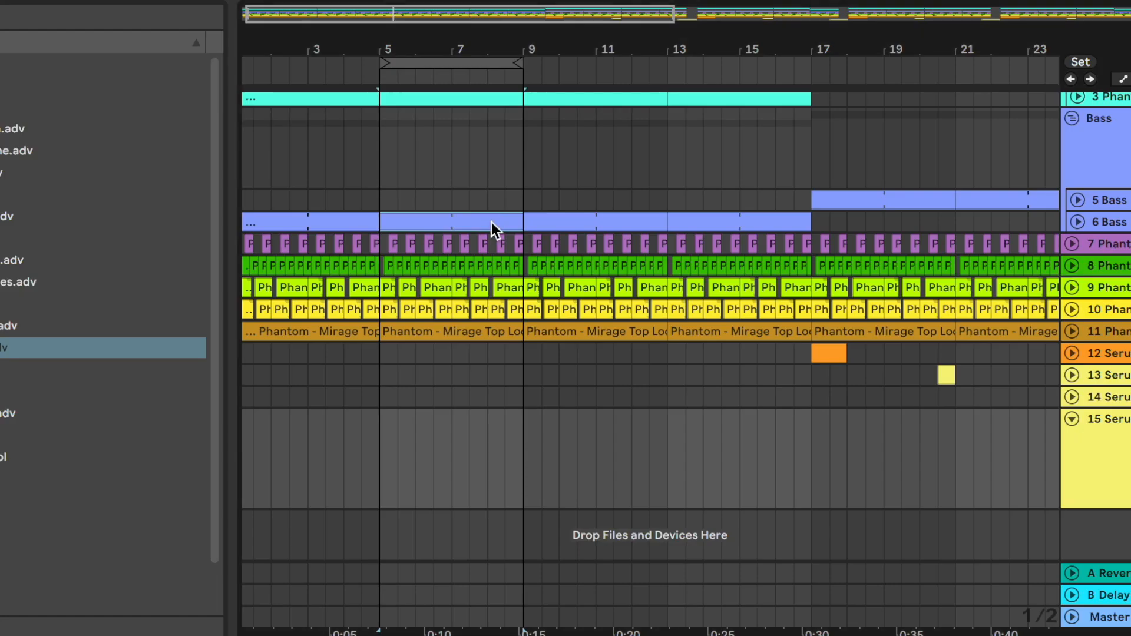
pyautogui.click(510, 324)
pyautogui.press('super+v')
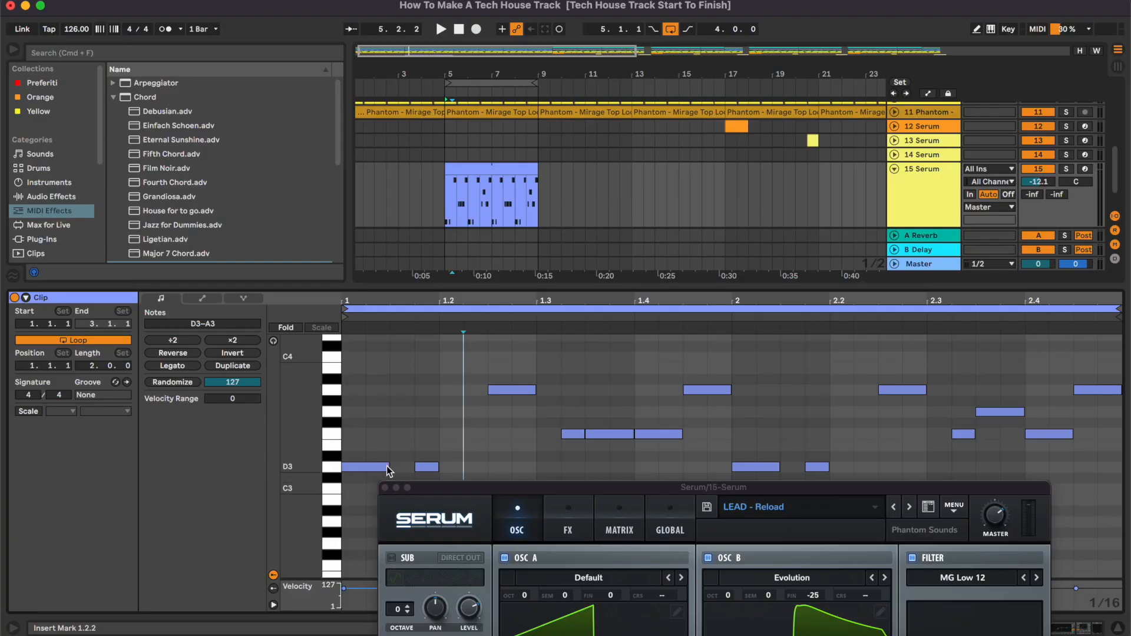
# Step: Lengthen the bar 1 notes of the 15 Serum clip to close the gaps between them, and load the LEAD - Renegade preset
pyautogui.moveTo(126, 520); pyautogui.dragTo(257, 521)
pyautogui.moveTo(327, 417); pyautogui.dragTo(362, 418)
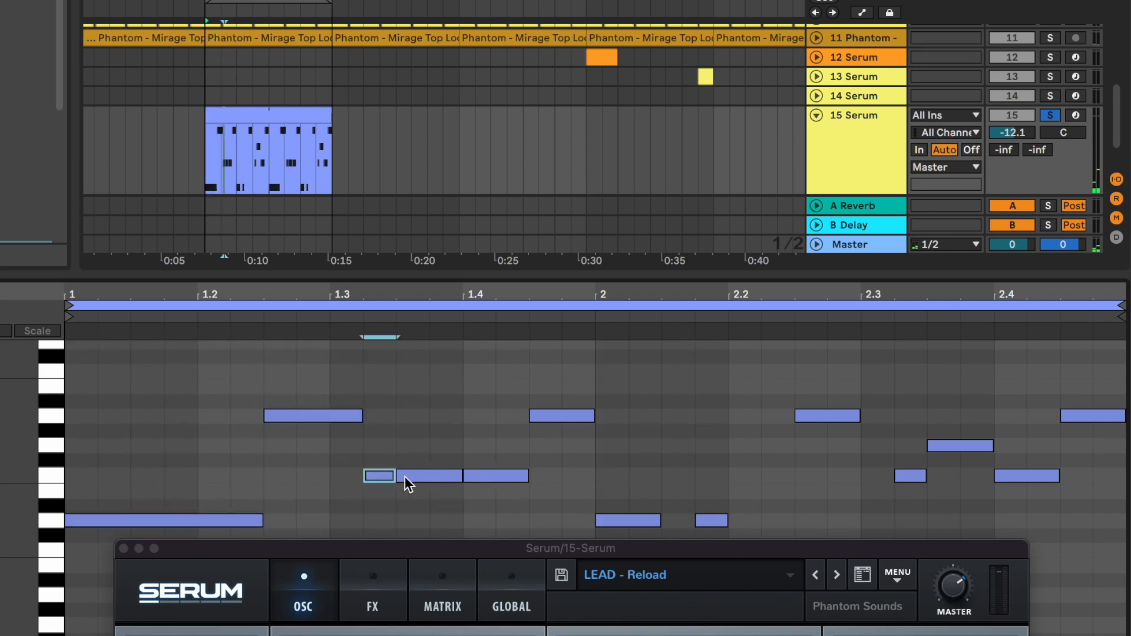
pyautogui.click(518, 475)
pyautogui.press('space')
pyautogui.click(841, 572)
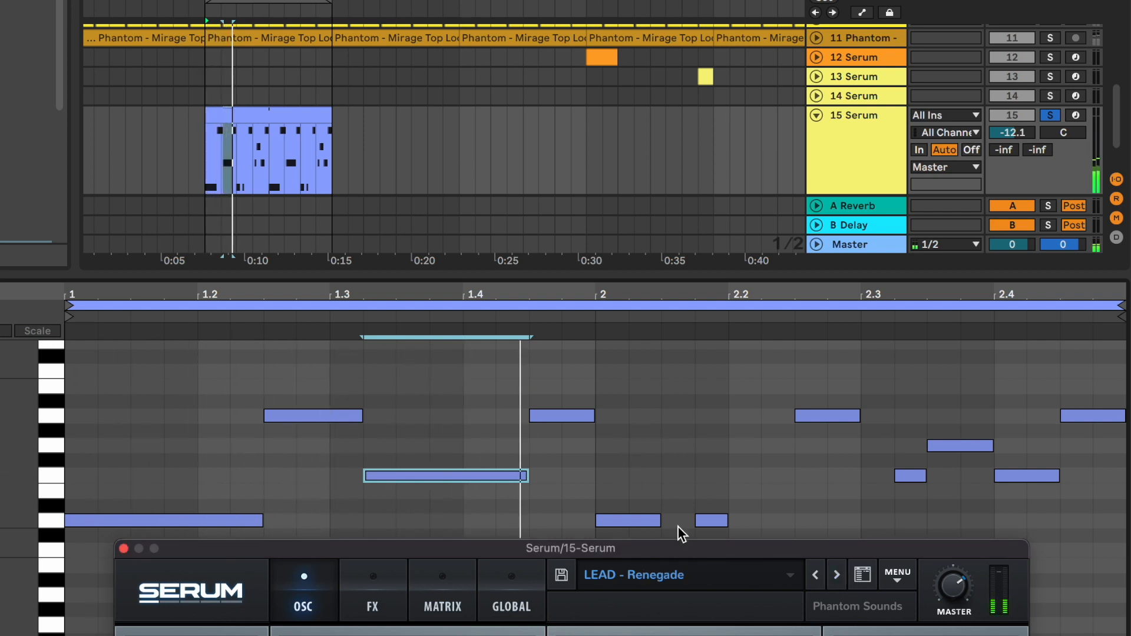
# Step: Lengthen the bar 2 notes of the 15 Serum clip to match bar 1, remove the extra short notes, and unsolo the track
pyautogui.moveTo(659, 520); pyautogui.dragTo(792, 519)
pyautogui.moveTo(925, 476); pyautogui.dragTo(991, 476)
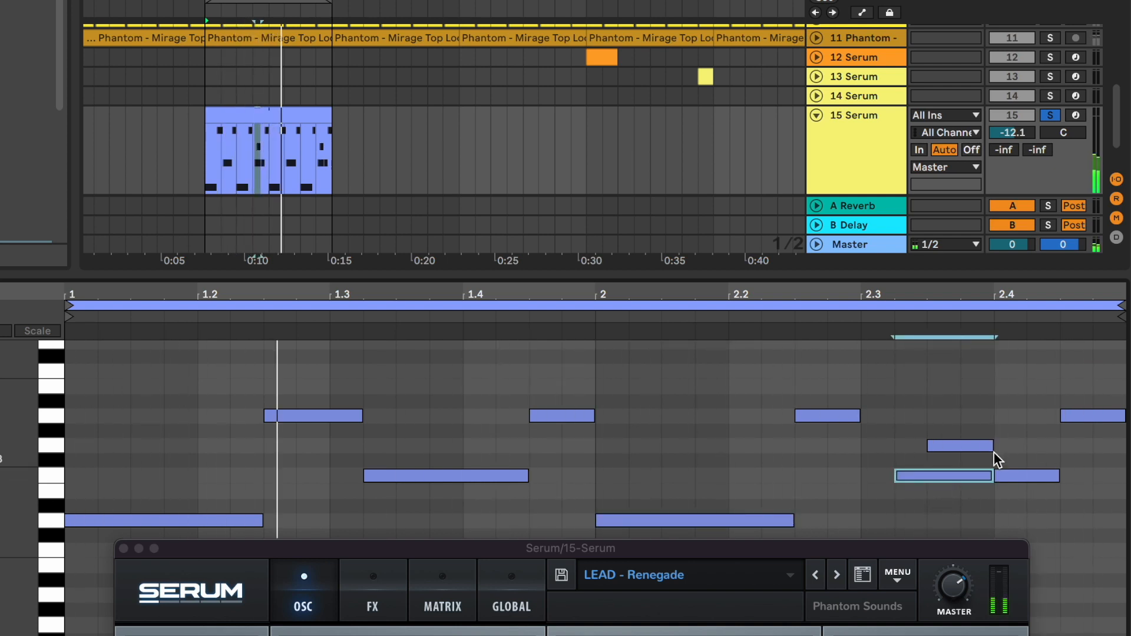
pyautogui.click(997, 476)
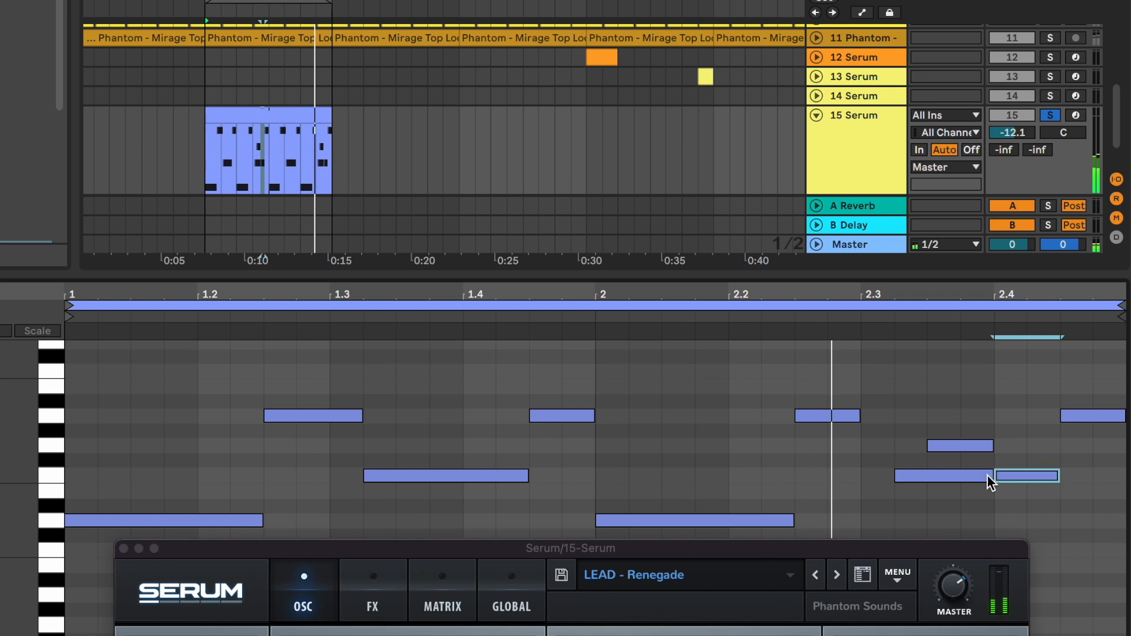
pyautogui.moveTo(989, 476); pyautogui.dragTo(1054, 476)
pyautogui.click(980, 454)
pyautogui.press('Delete')
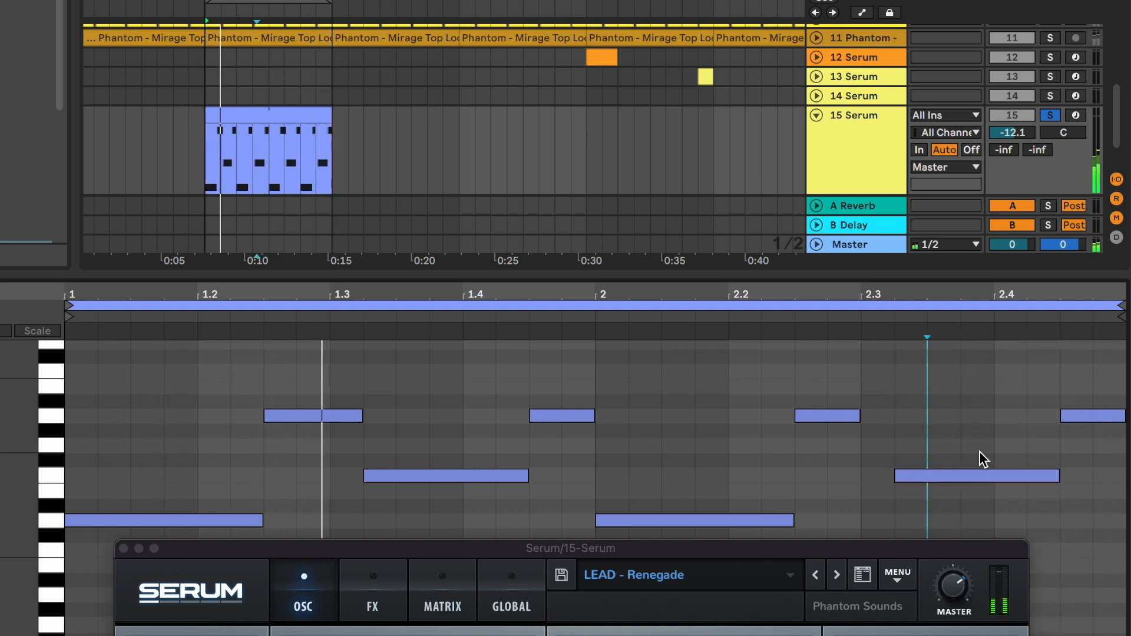
pyautogui.click(1052, 117)
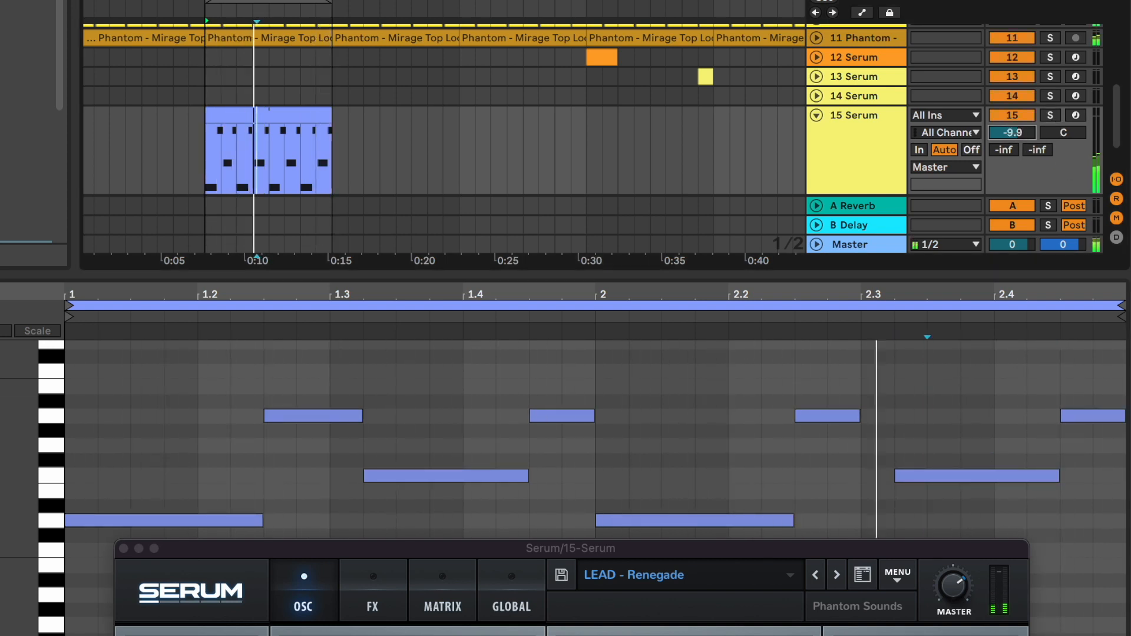
pyautogui.moveTo(857, 416); pyautogui.dragTo(893, 418)
# Step: Set the 15 Serum track's volume to -8.7 dB and close its Serum window and clip editor
pyautogui.click(853, 97)
pyautogui.click(853, 155)
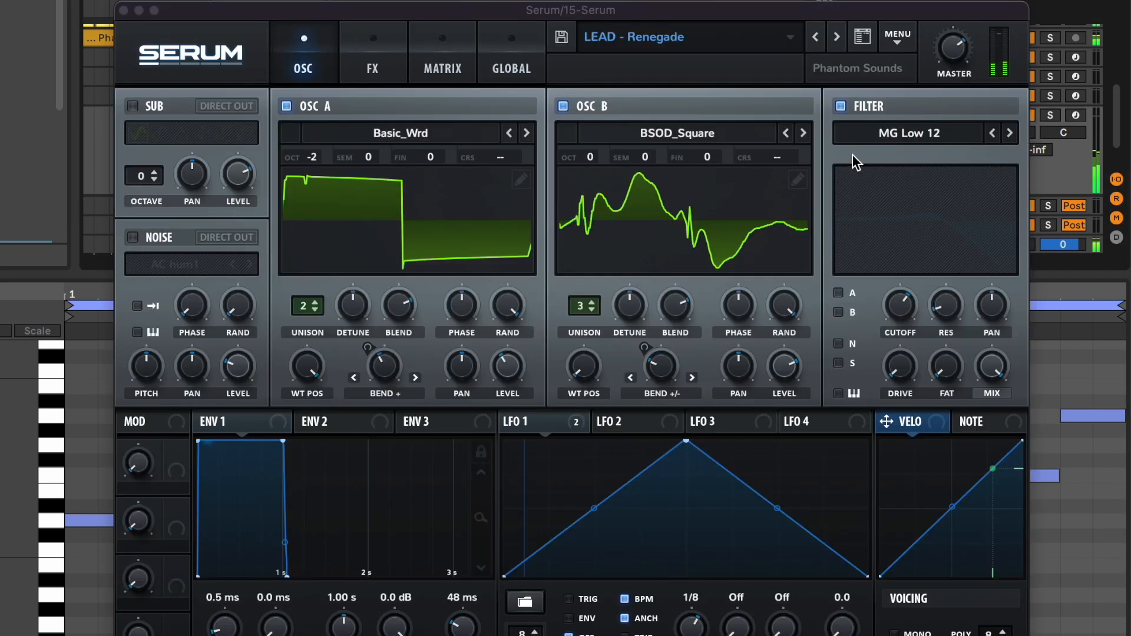
pyautogui.click(123, 10)
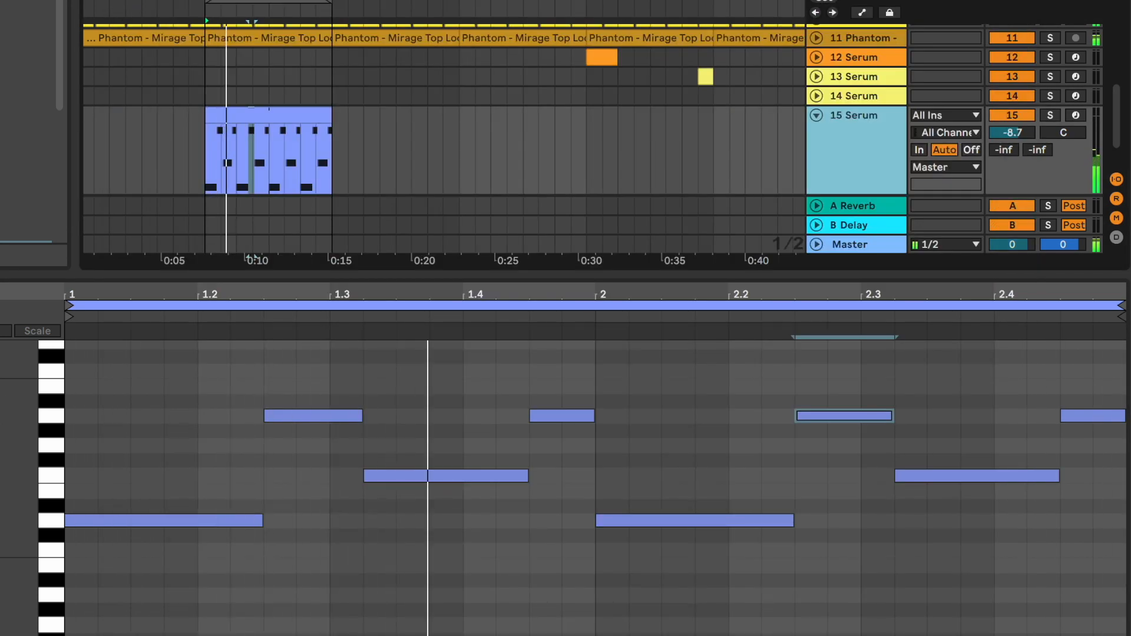
pyautogui.press('super+alt+l')
pyautogui.click(291, 412)
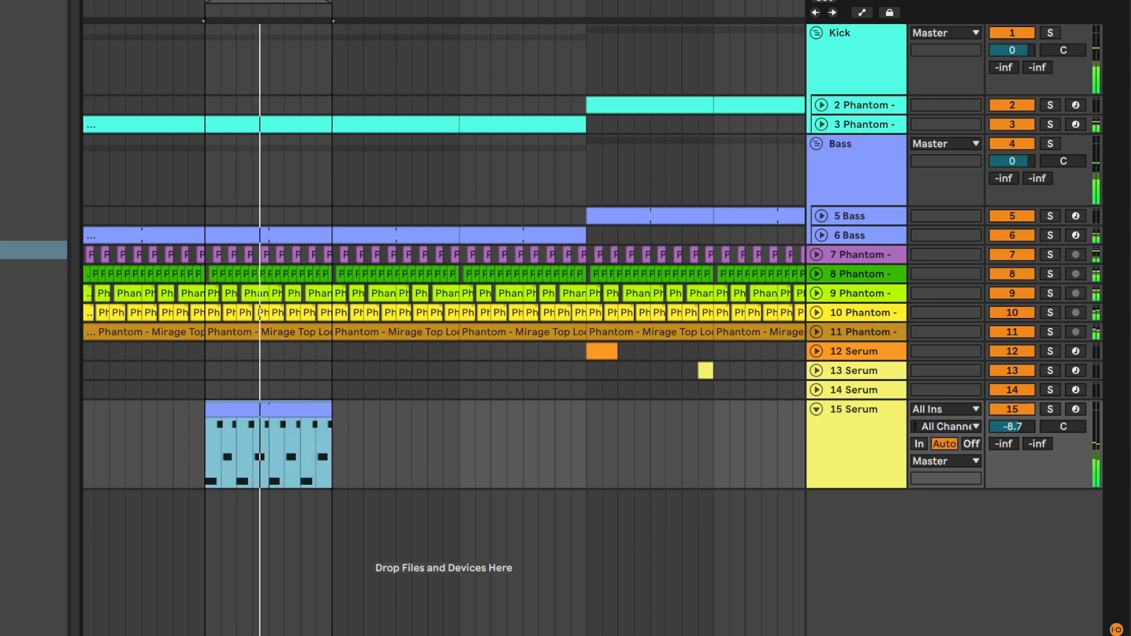
pyautogui.press('space')
# Step: In the LFOTool on the 15 Serum track, reduce the depth to 54 and raise the starting point of the volume curve
pyautogui.click(847, 473)
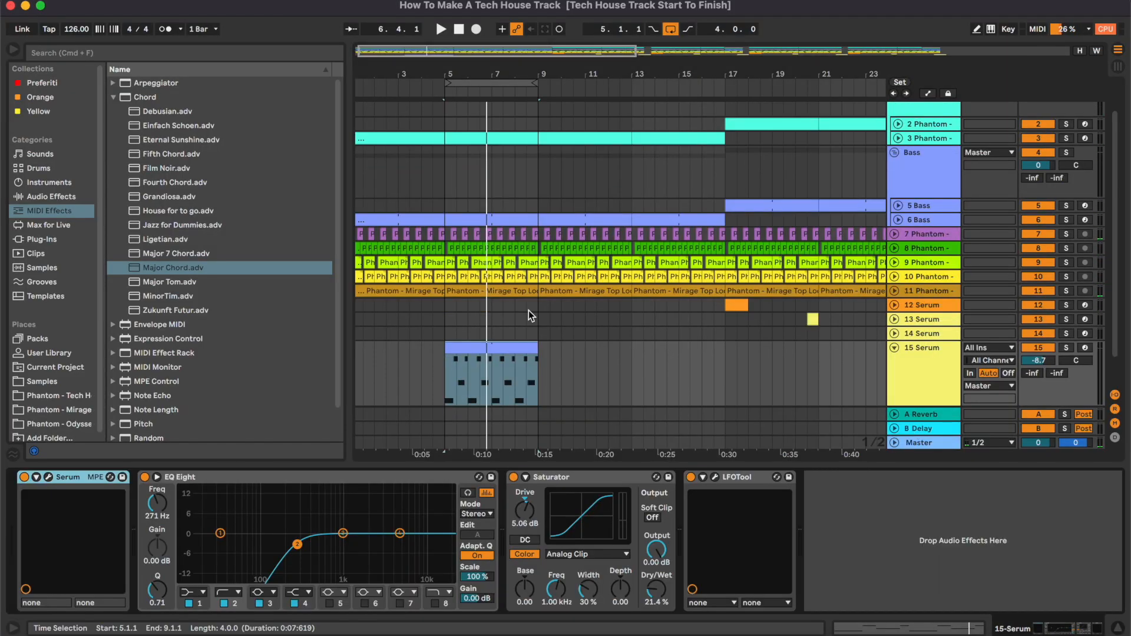
pyautogui.scroll(-1, 528, 310)
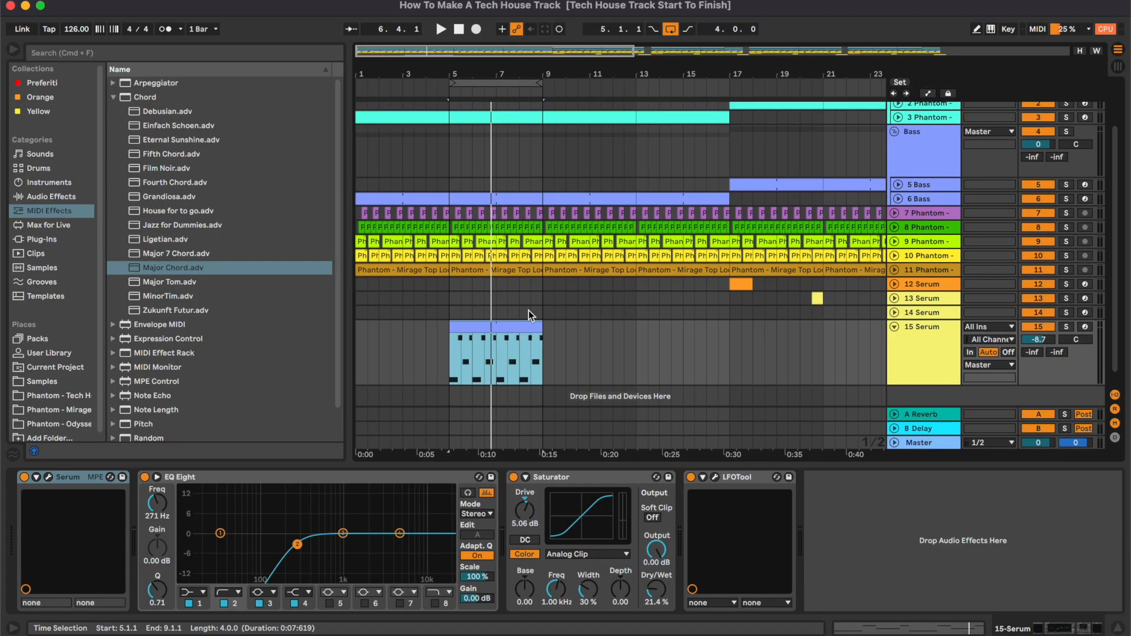
pyautogui.click(715, 478)
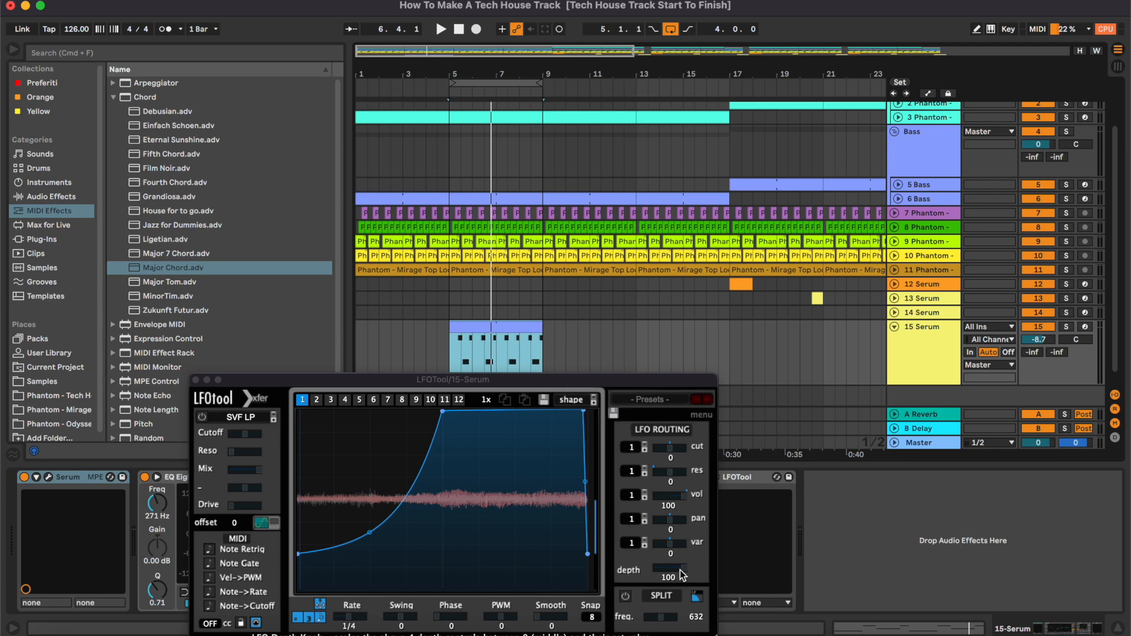
pyautogui.moveTo(668, 379); pyautogui.dragTo(945, 164)
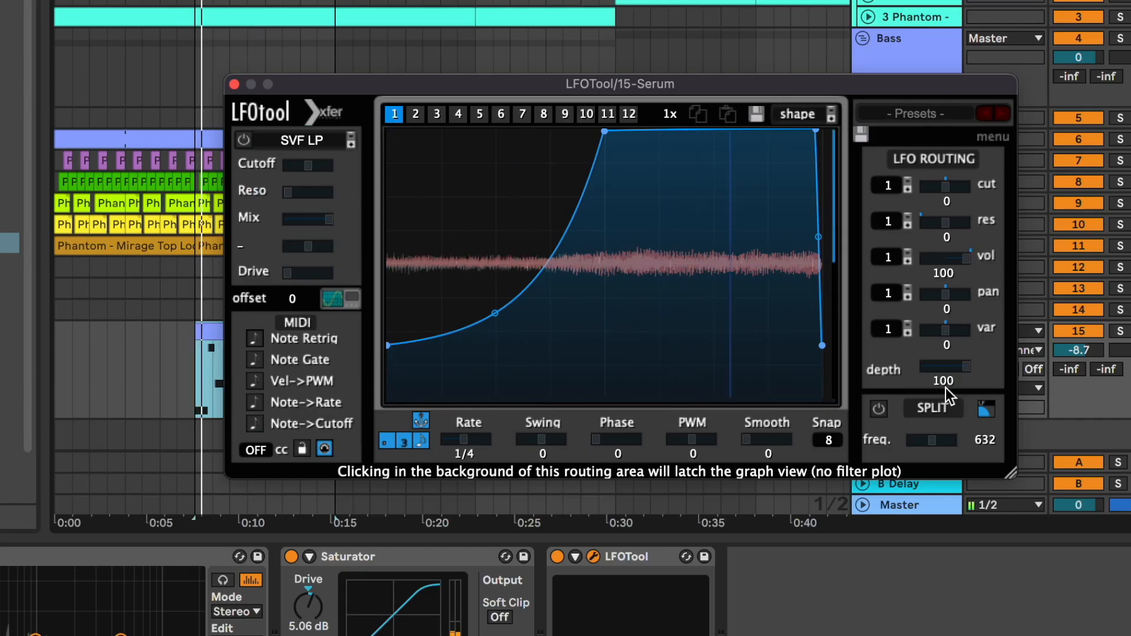
pyautogui.moveTo(946, 388); pyautogui.dragTo(958, 603)
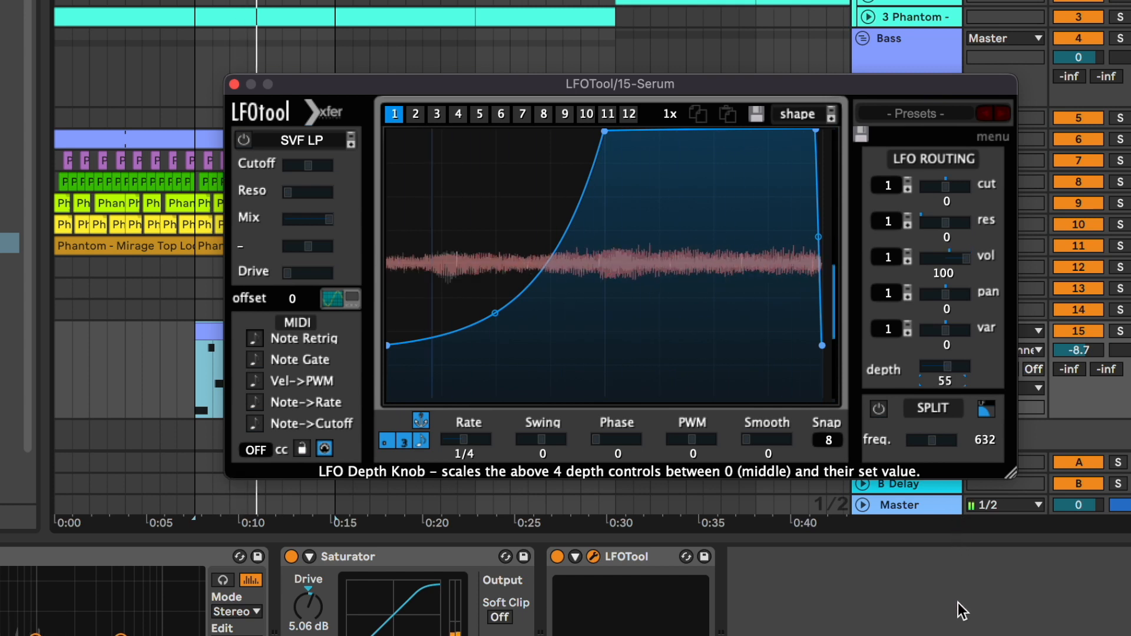
pyautogui.click(557, 557)
pyautogui.click(557, 556)
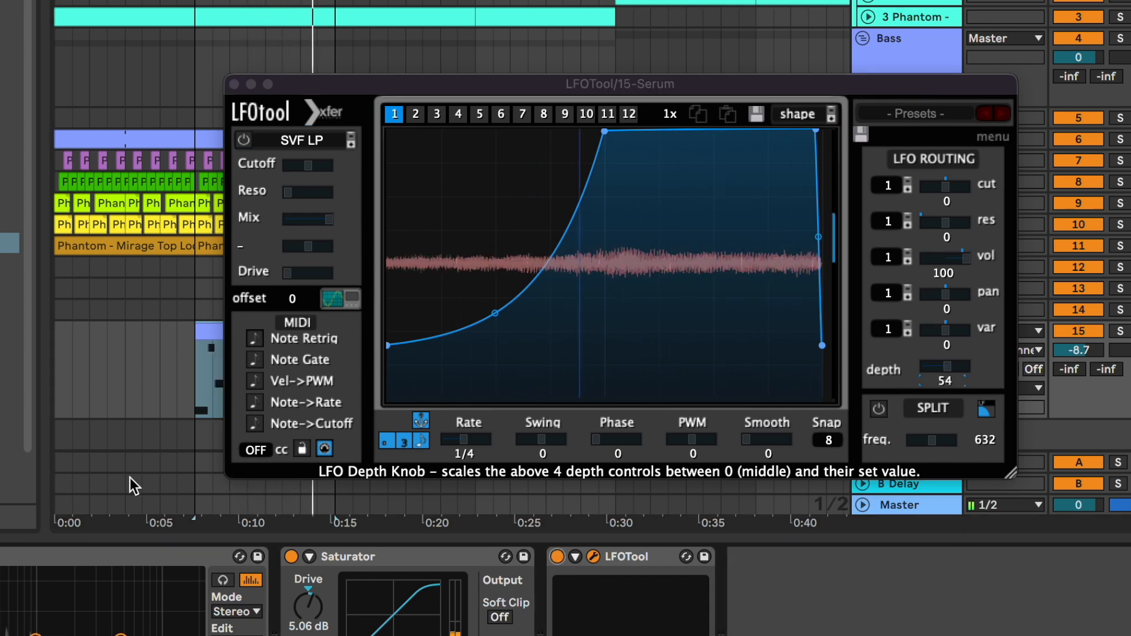
pyautogui.moveTo(389, 345); pyautogui.dragTo(388, 280)
# Step: Audition further Serum presets on the 15 Serum track, load LEAD - Talk, and lower the track's volume to -12.3 dB
pyautogui.click(2, 557)
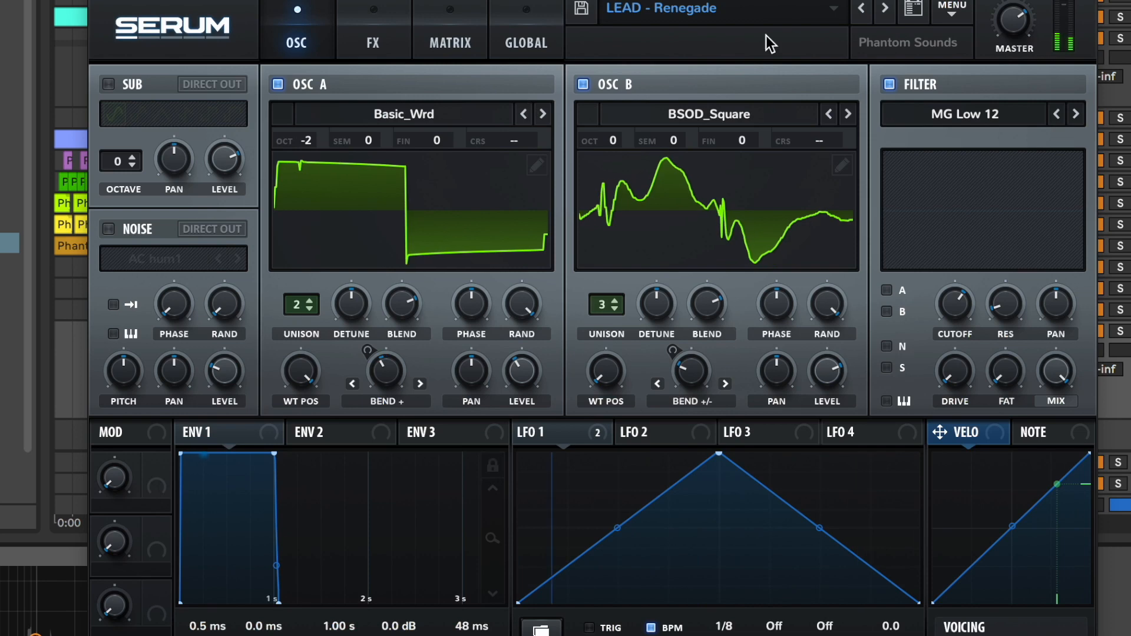
pyautogui.click(884, 8)
pyautogui.moveTo(871, 0); pyautogui.dragTo(856, 375)
pyautogui.click(867, 401)
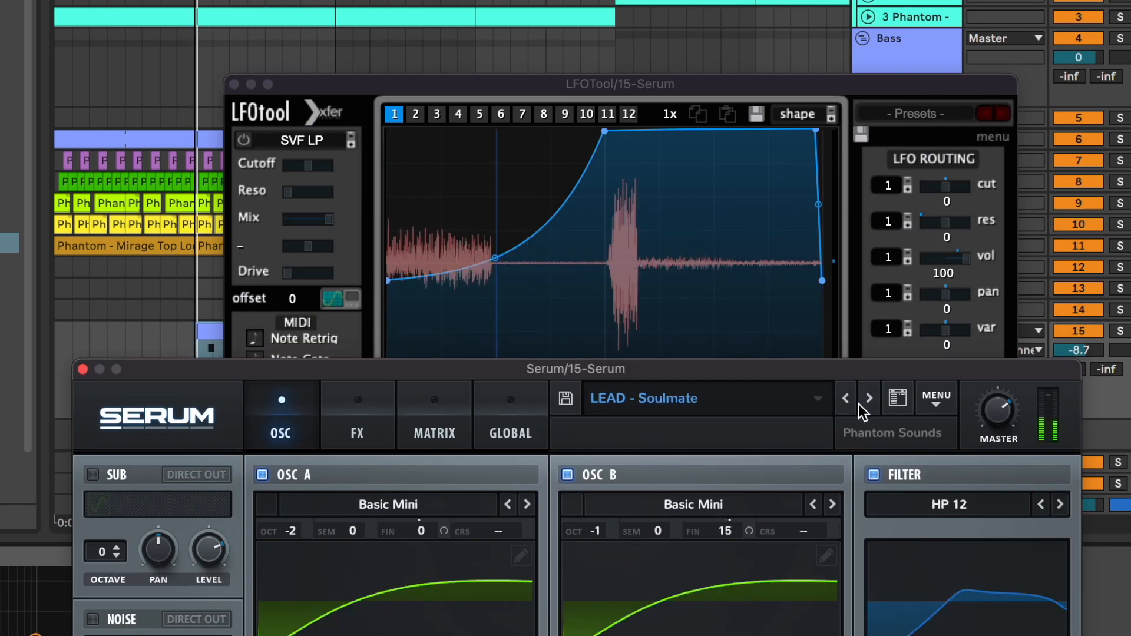
pyautogui.click(867, 400)
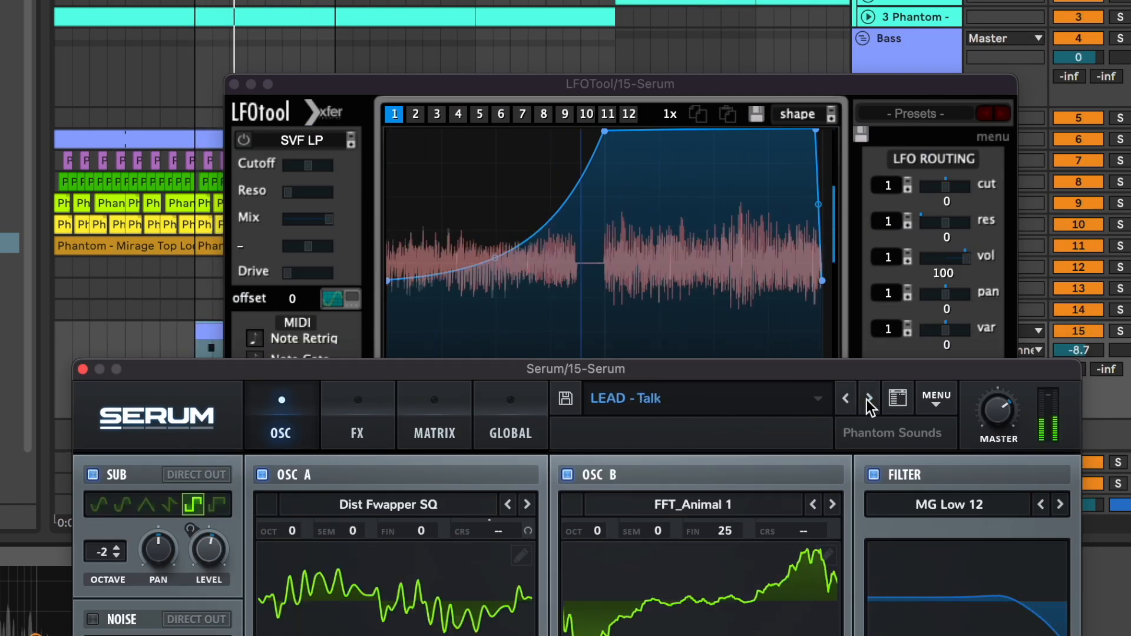
pyautogui.moveTo(1078, 350); pyautogui.dragTo(1078, 355)
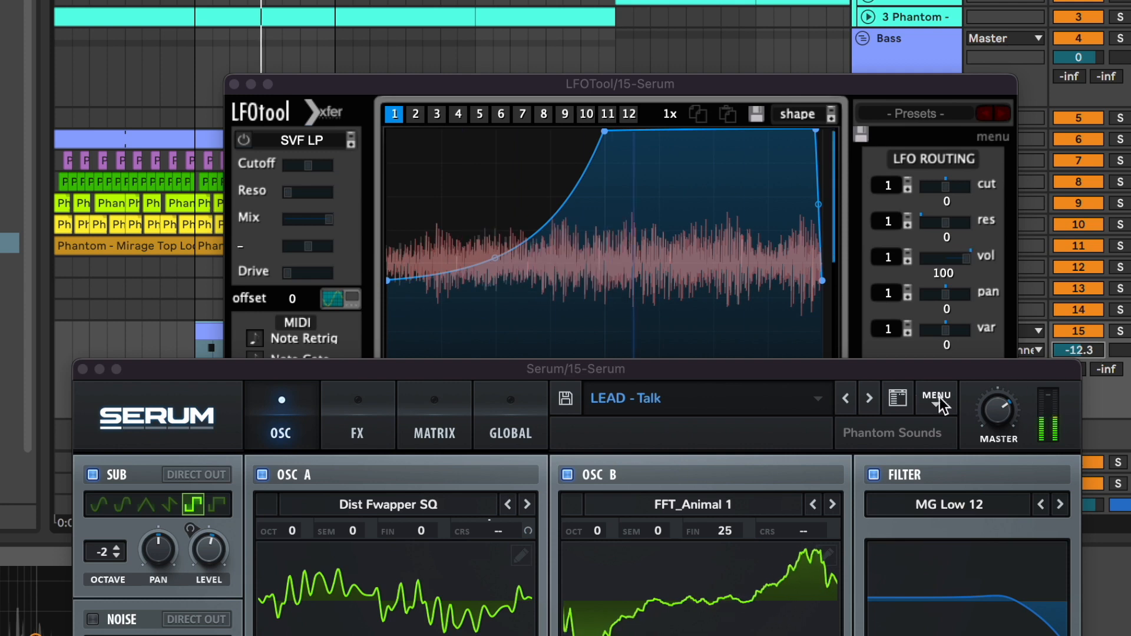
pyautogui.press('s')
pyautogui.click(875, 398)
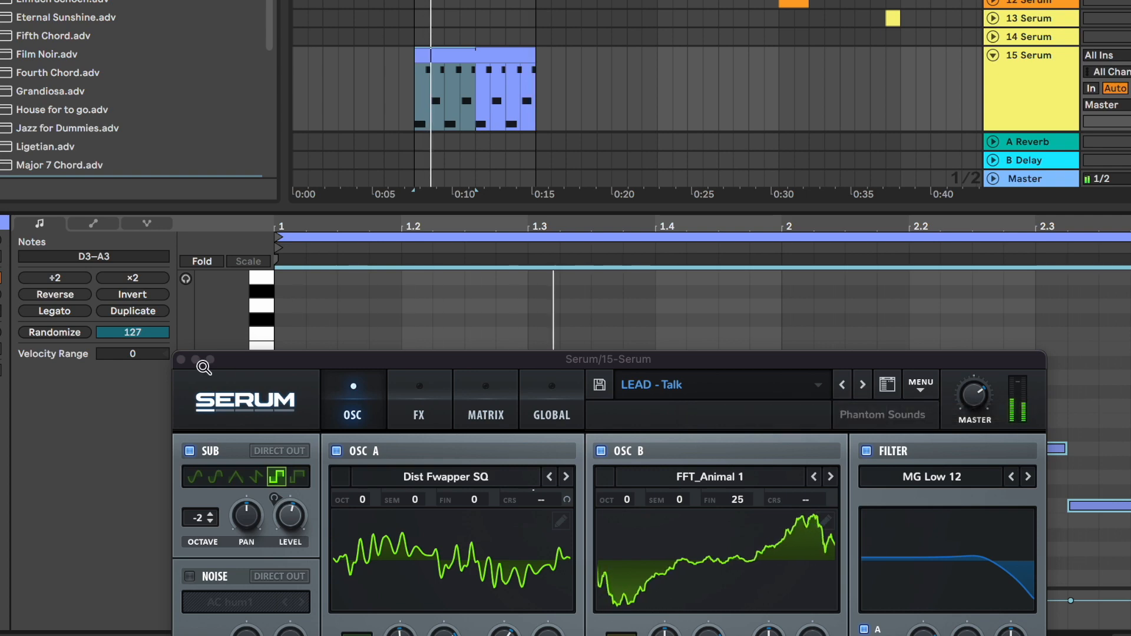
# Step: On the 15 Serum track, raise the EQ Eight low cut to 400 Hz and set the Saturator's dry/wet to 22.7 %
pyautogui.click(181, 359)
pyautogui.click(538, 386)
pyautogui.hotkey('shift', 'Tab')
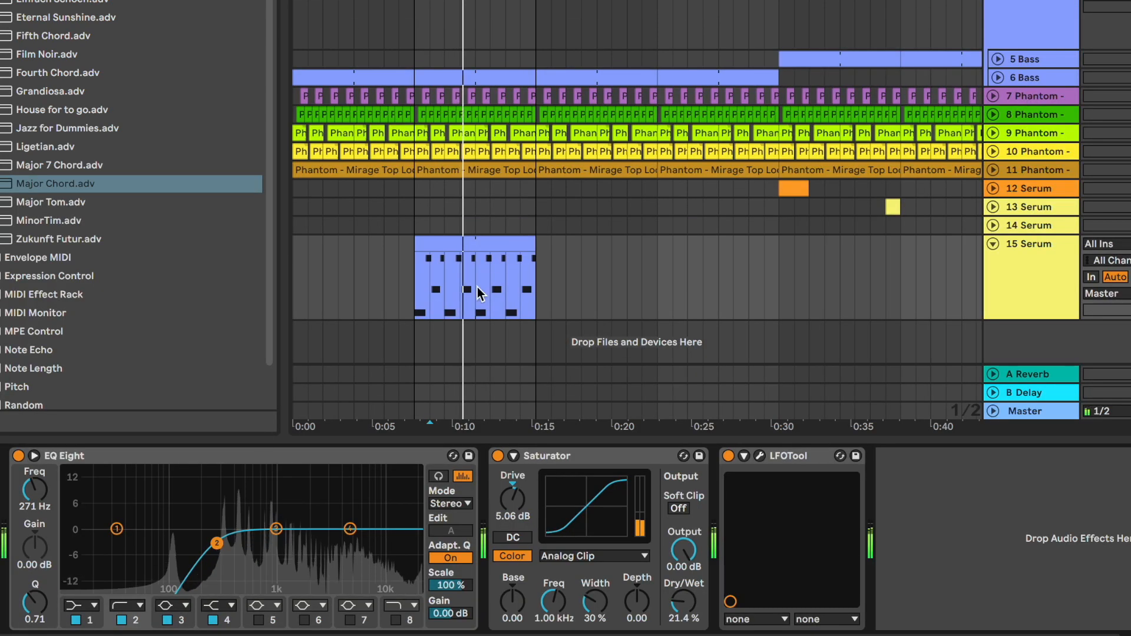
pyautogui.moveTo(217, 543); pyautogui.dragTo(234, 543)
pyautogui.moveTo(688, 612); pyautogui.dragTo(687, 608)
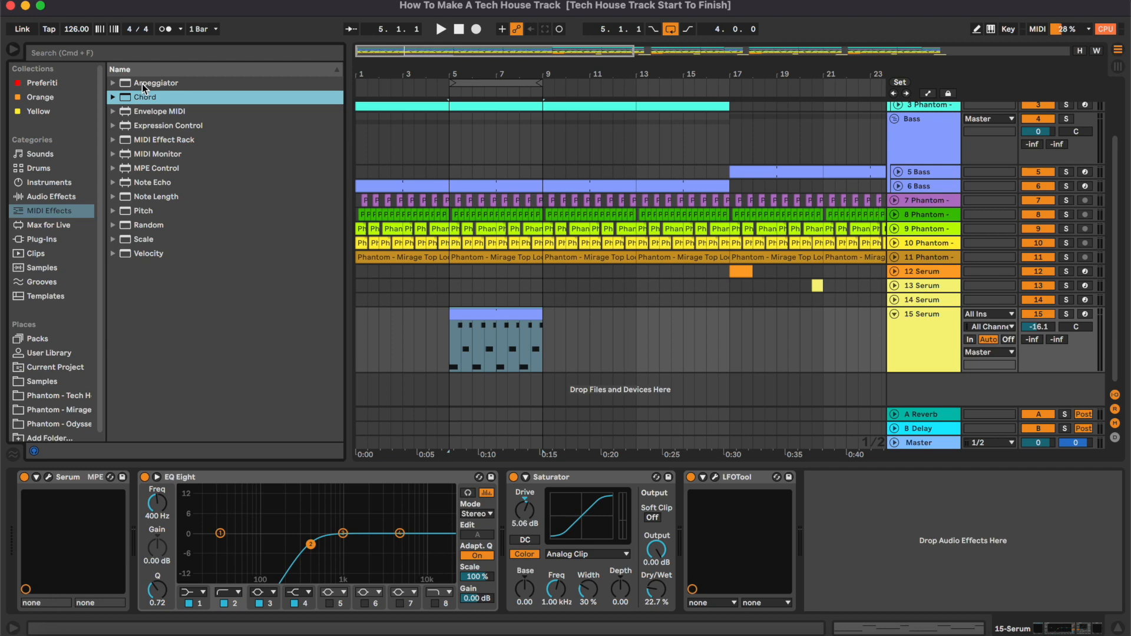
# Step: Add an Arpeggiator to the 15 Serum track, try a 1/16 rate, and settle on 1/8
pyautogui.doubleClick(142, 83)
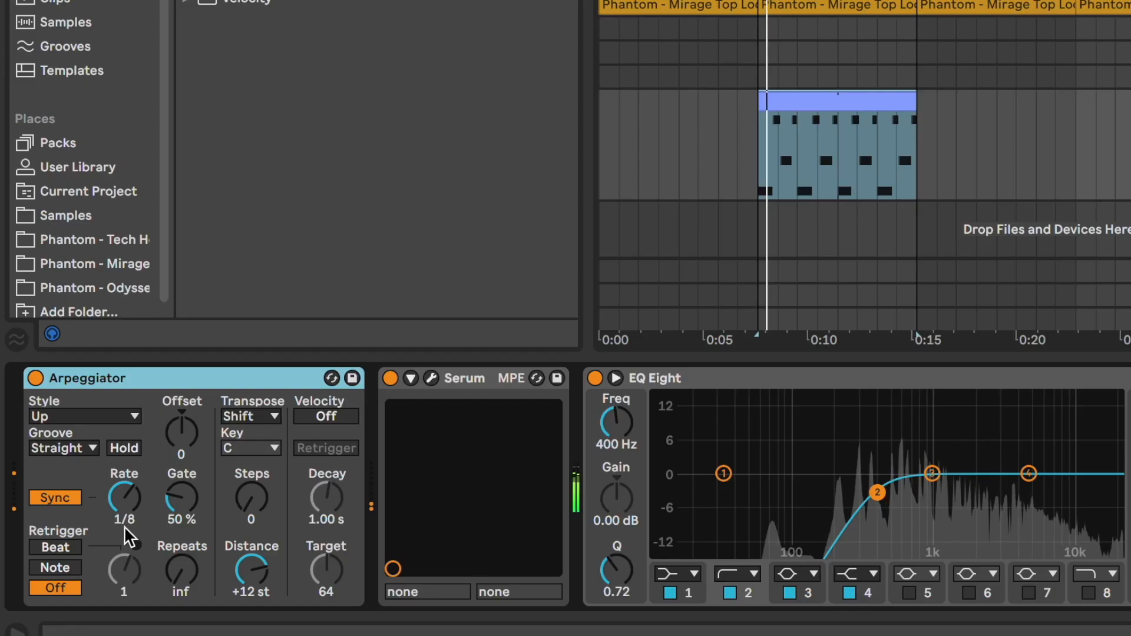
pyautogui.moveTo(129, 523); pyautogui.dragTo(131, 524)
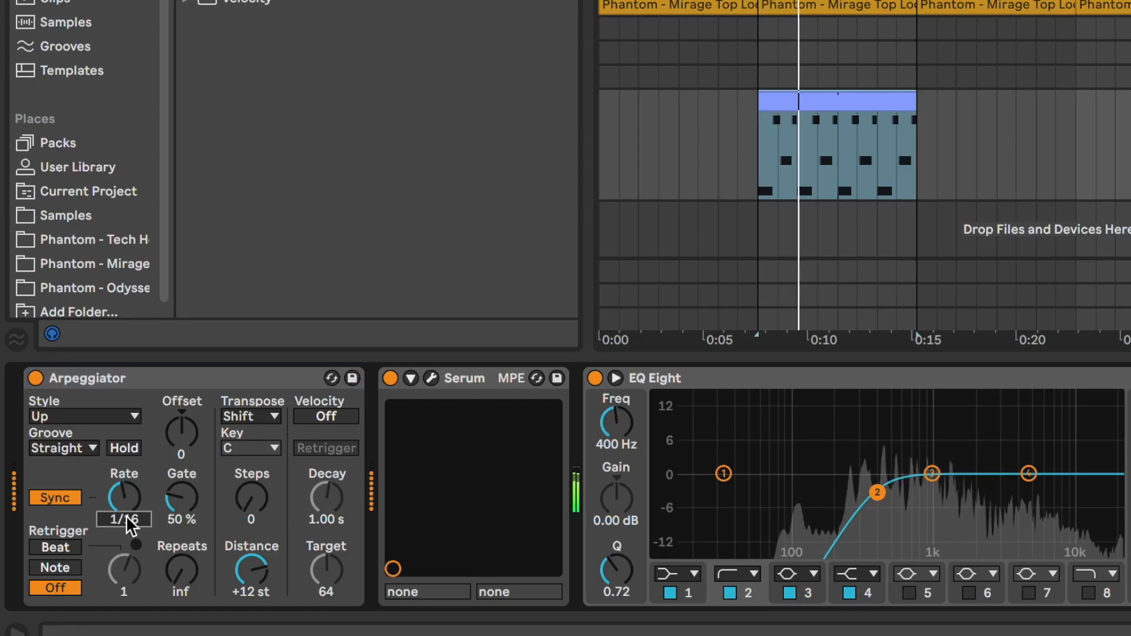
pyautogui.moveTo(127, 517); pyautogui.dragTo(127, 512)
# Step: Set the 15 Serum track's volume to -10.4 dB and boost EQ Eight band 4 by 5.08 dB at 1.74 kHz
pyautogui.moveTo(1128, 122); pyautogui.dragTo(1128, 109)
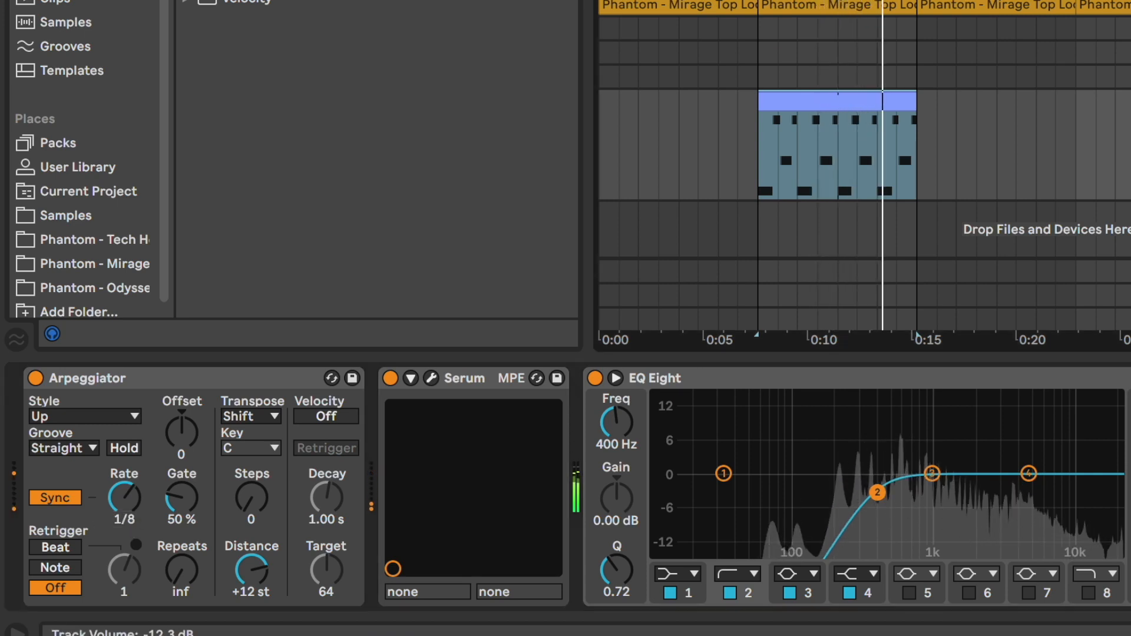
pyautogui.click(1029, 473)
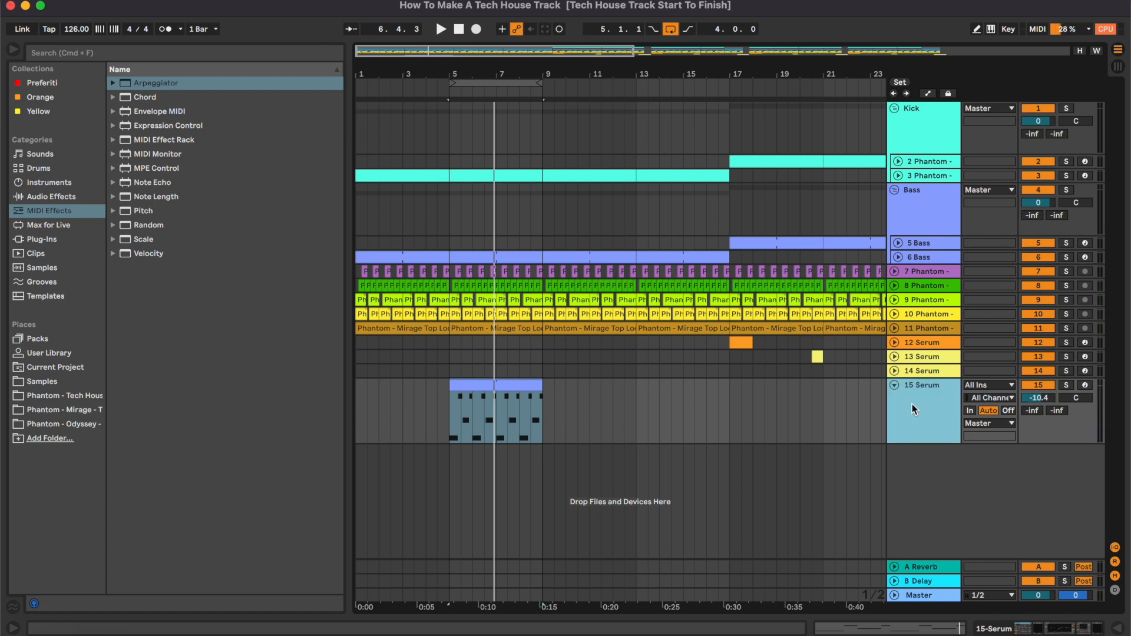
pyautogui.press('shift+super+t')
pyautogui.click(930, 456)
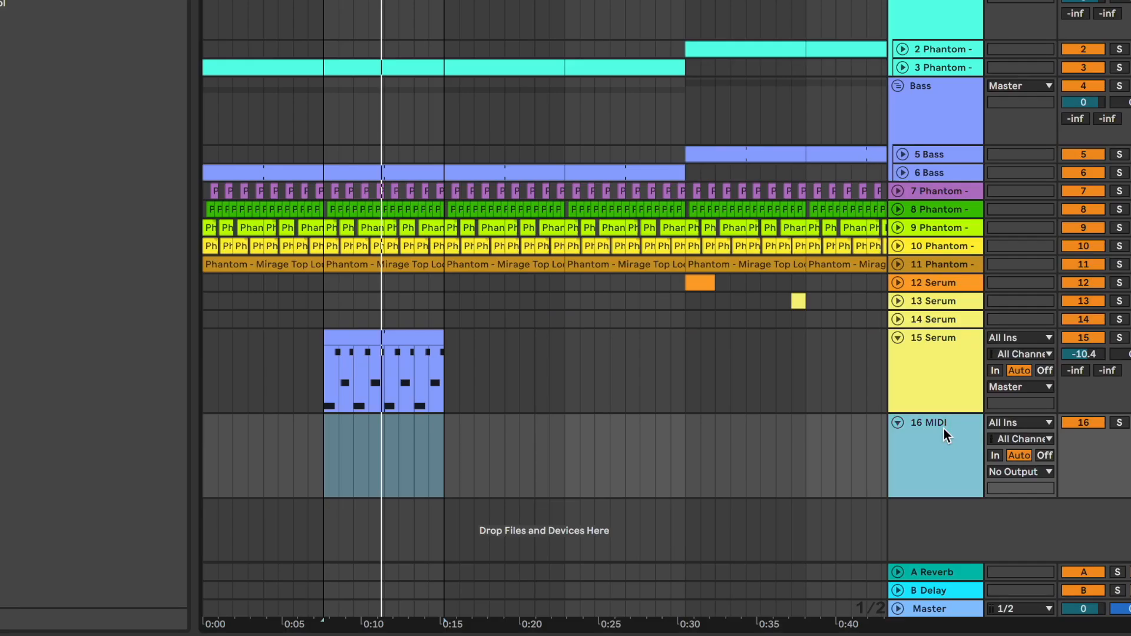
pyautogui.press('Delete')
# Step: Duplicate the 15 Serum track, deactivate the F3 and A3 notes in the copy's clip, and extend the low notes into a continuous line
pyautogui.press('super+d')
pyautogui.doubleClick(392, 430)
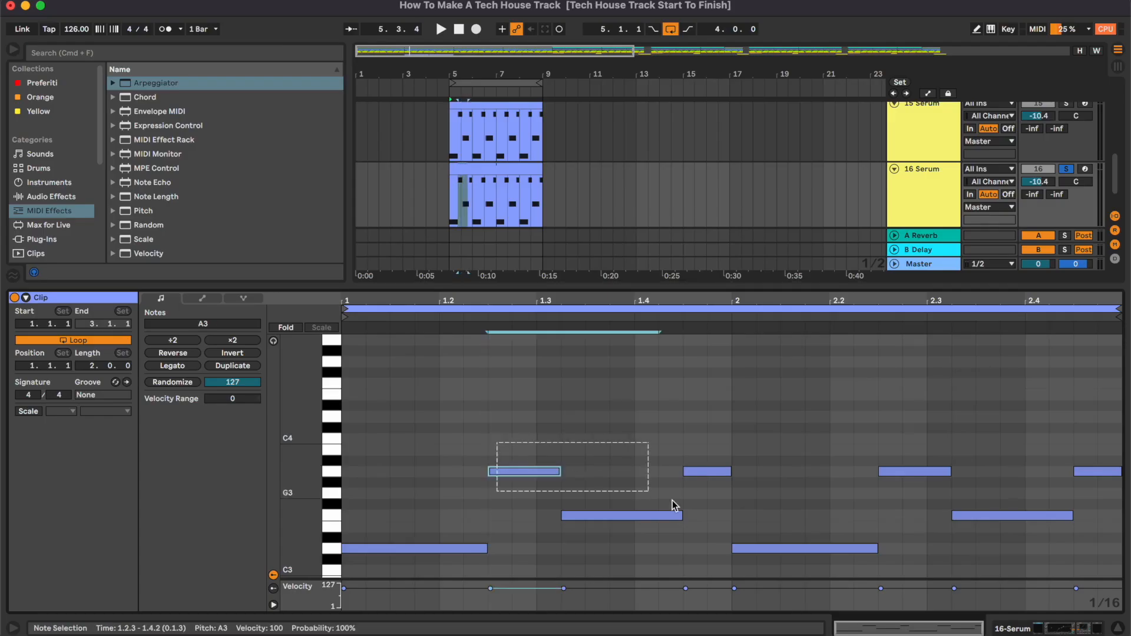
pyautogui.moveTo(487, 443); pyautogui.dragTo(701, 521)
pyautogui.moveTo(896, 417); pyautogui.dragTo(1087, 518)
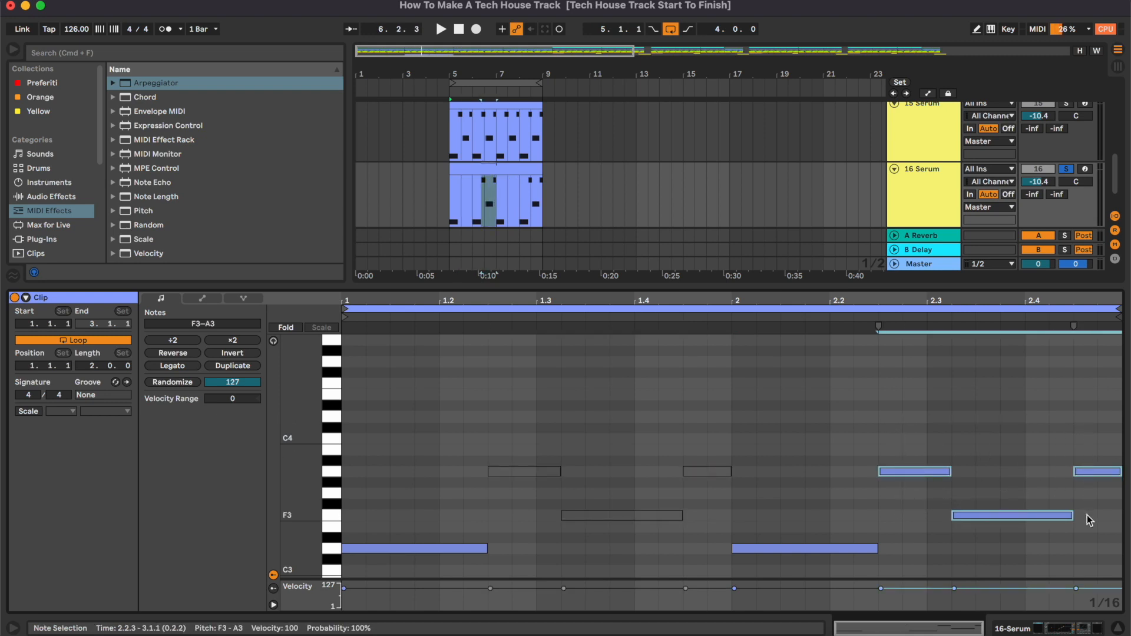
pyautogui.press('0')
pyautogui.moveTo(870, 543); pyautogui.dragTo(752, 558)
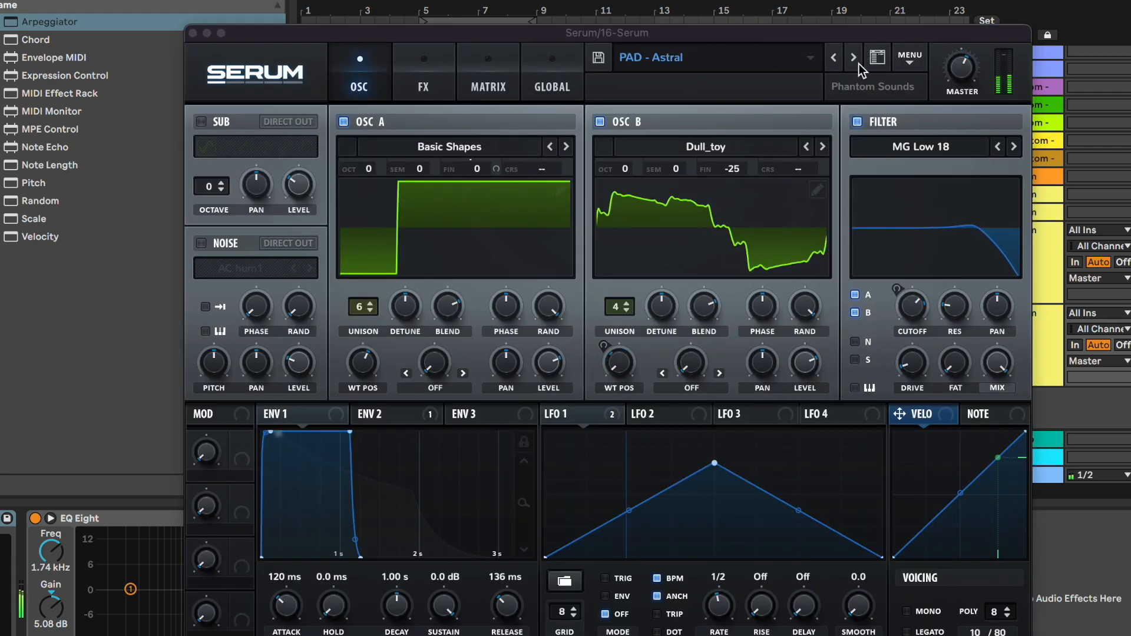
# Step: Audition pad presets on the 16 Serum track, load PAD - Interstellar, and close the Serum window
pyautogui.click(853, 57)
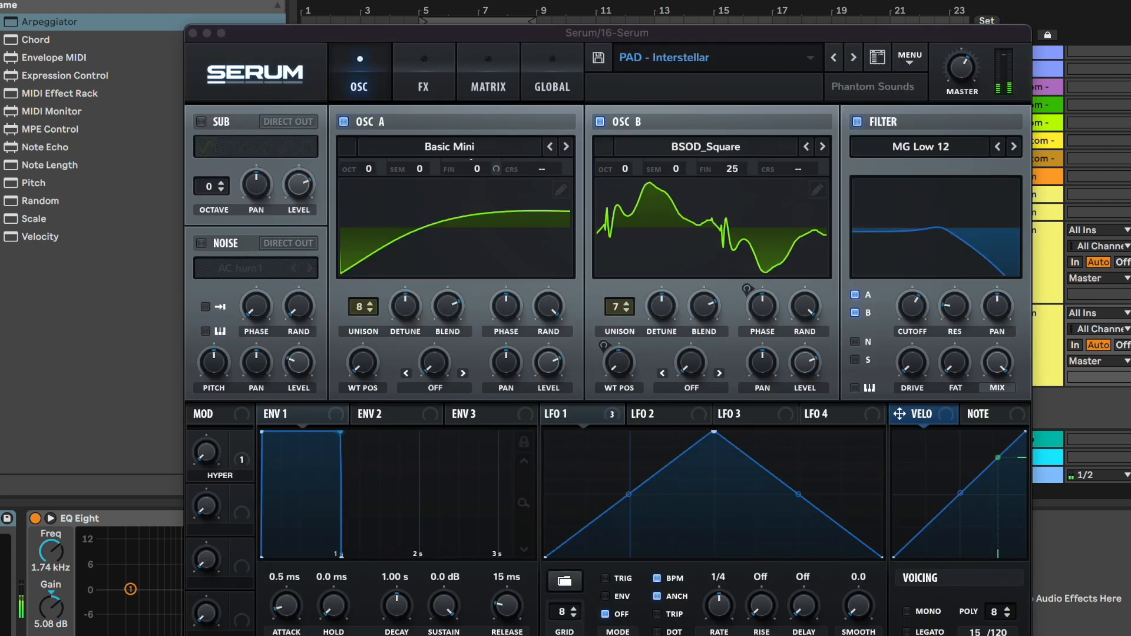
pyautogui.click(193, 33)
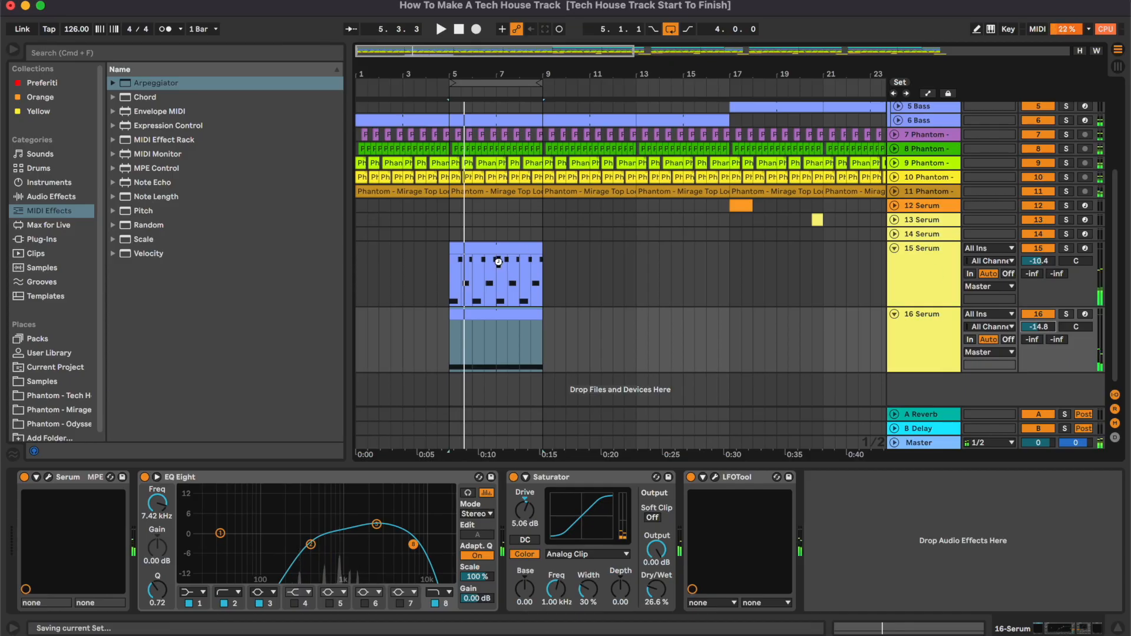
# Step: Copy the 15 Serum and 16 Serum clips to bar 1 and duplicate them until they fill bars 1 to 17
pyautogui.click(499, 247)
pyautogui.scroll(-5, 499, 247)
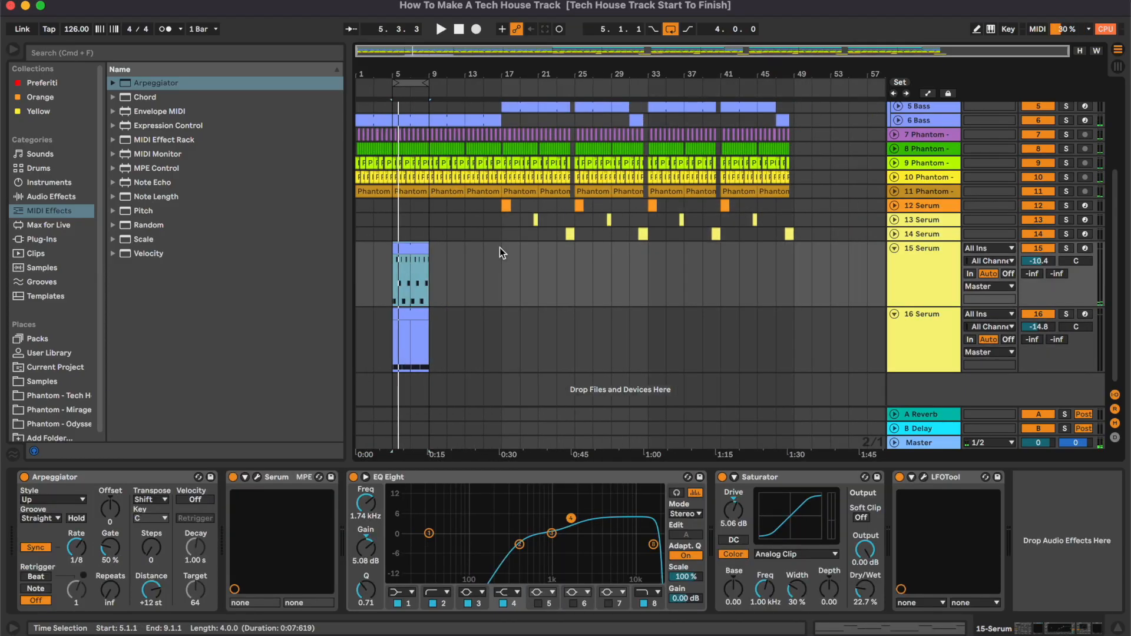
pyautogui.keyDown('shift'); pyautogui.click(407, 314); pyautogui.keyUp('shift')
pyautogui.press('super+c')
pyautogui.click(355, 247)
pyautogui.press('super+v')
pyautogui.press('super+d')
pyautogui.press('super+d')
pyautogui.press('super+d')
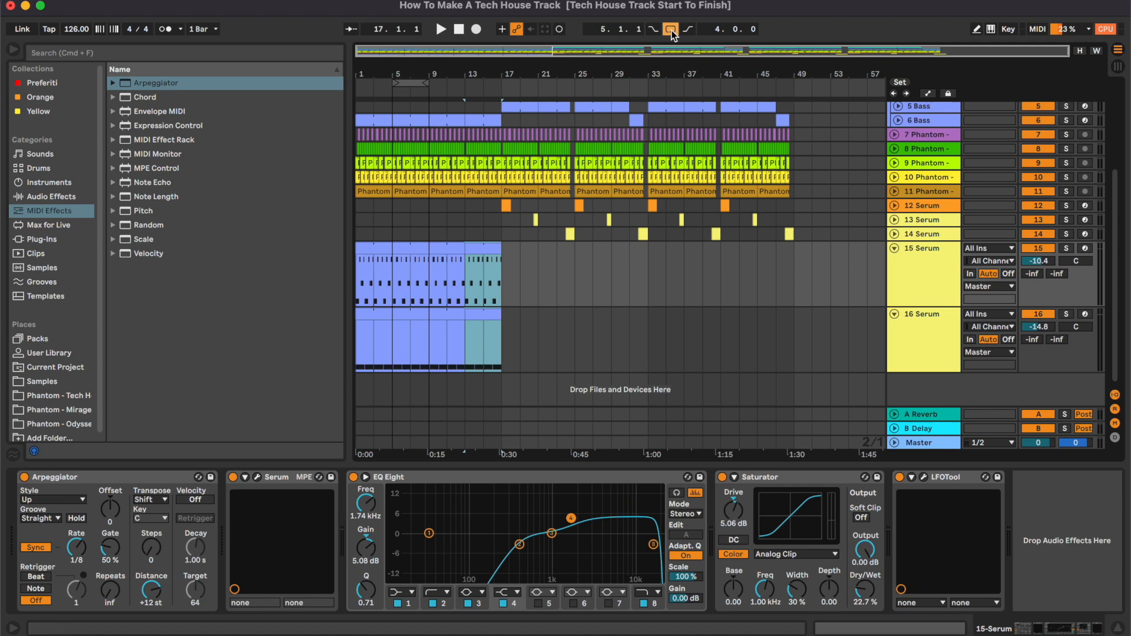
# Step: Turn off the arrangement loop, hide the device view, and collapse the 15 Serum and 16 Serum tracks
pyautogui.click(1124, 627)
pyautogui.click(387, 358)
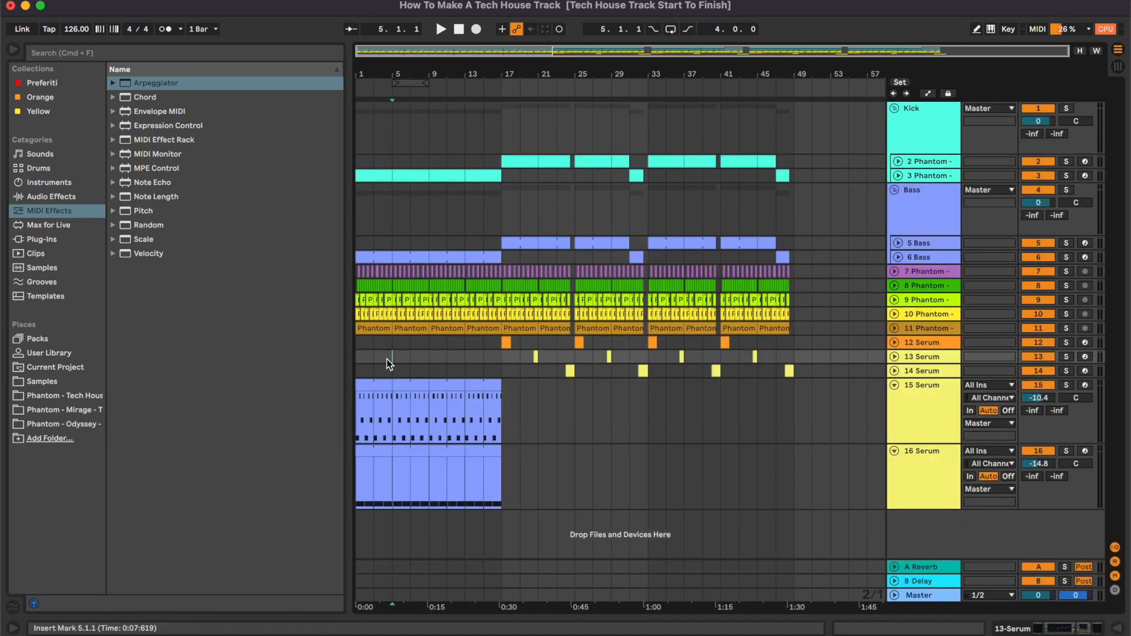
pyautogui.press('-')
pyautogui.click(931, 420)
pyautogui.press('u')
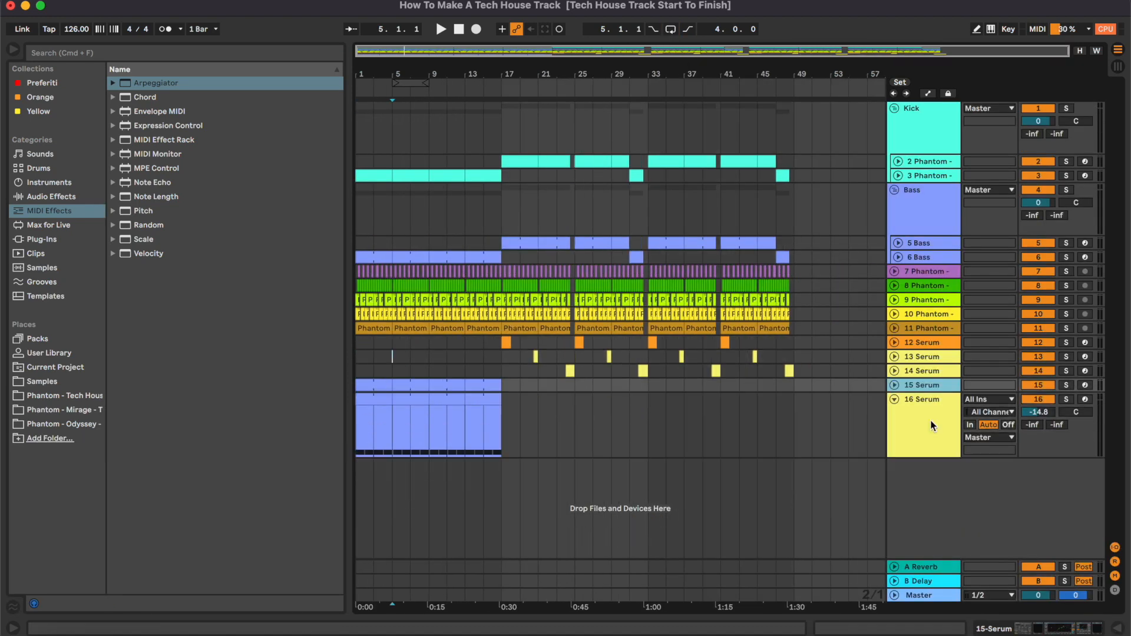
pyautogui.click(931, 419)
pyautogui.press('u')
# Step: Play the arrangement from bar 13 through the bar 17 transition and examine the clips on the 16, 12 and 13 Serum tracks
pyautogui.click(468, 232)
pyautogui.press('+')
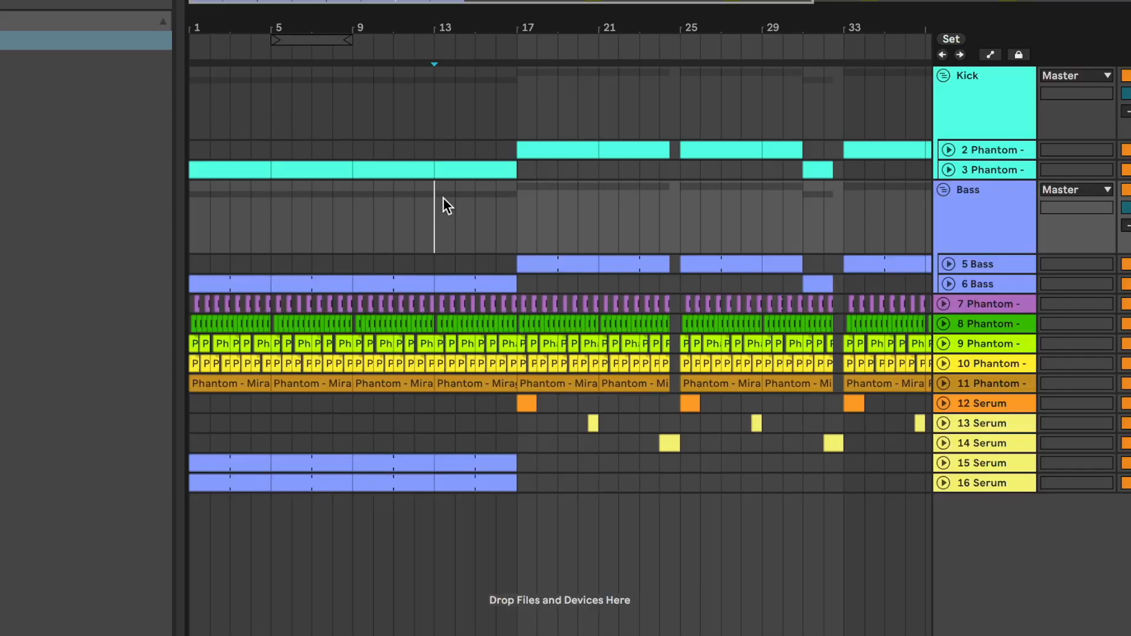
pyautogui.press('space')
pyautogui.click(580, 208)
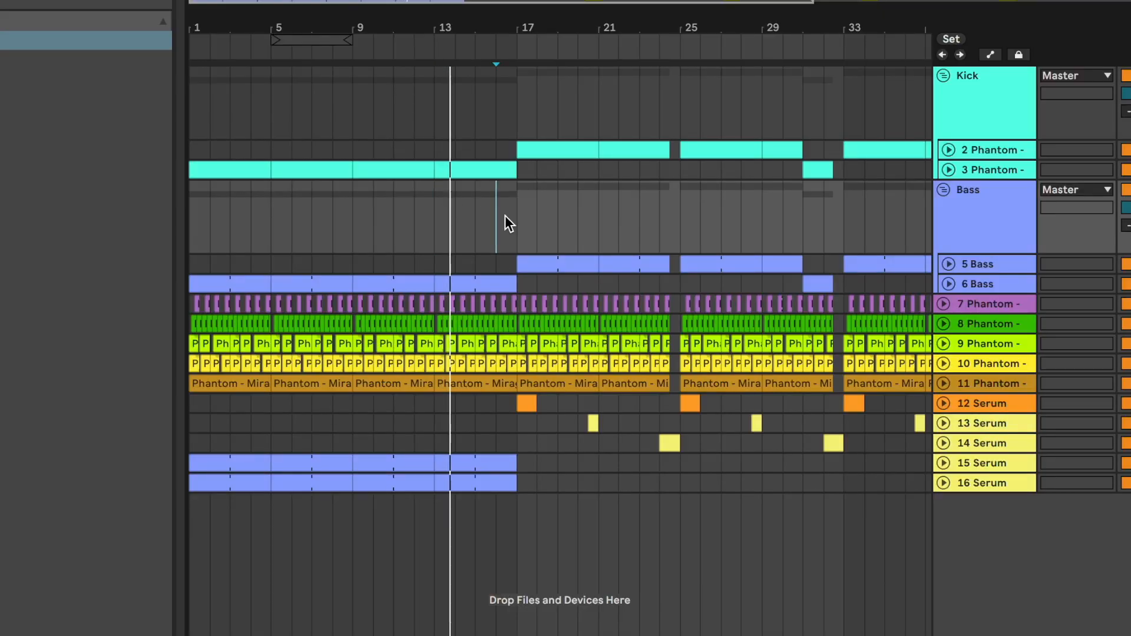
pyautogui.press('+')
pyautogui.press('+')
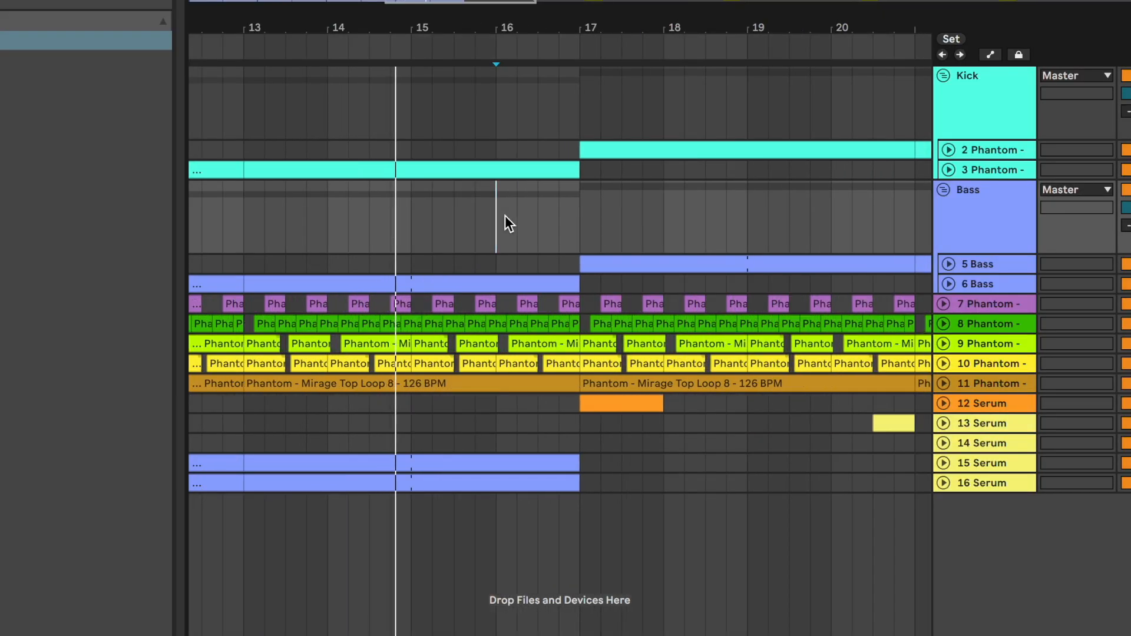
pyautogui.click(943, 483)
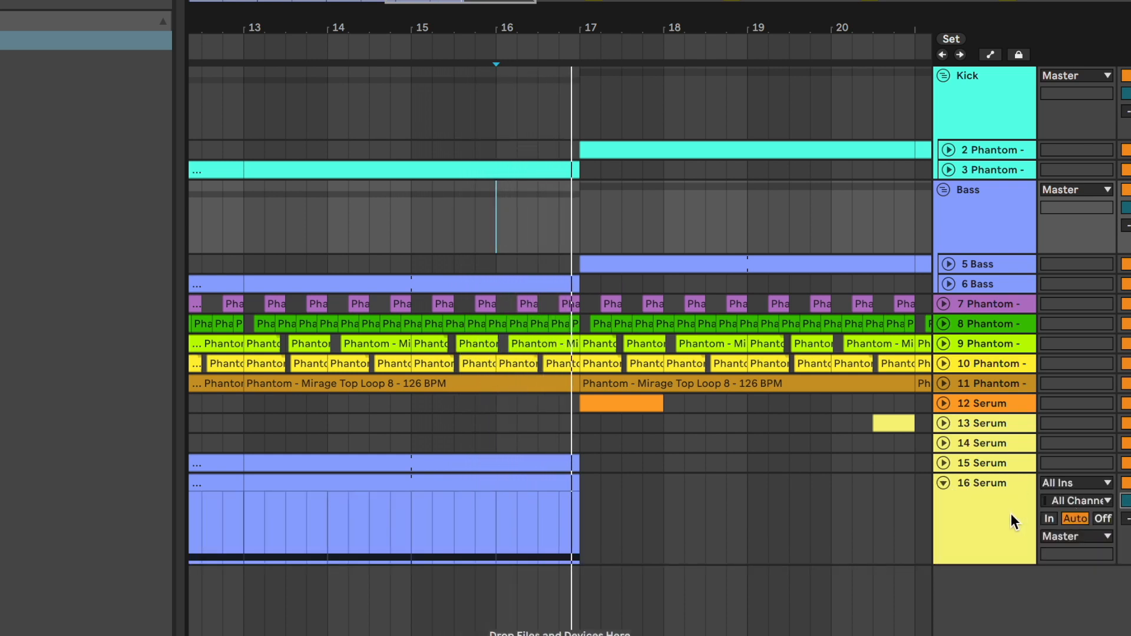
pyautogui.click(946, 483)
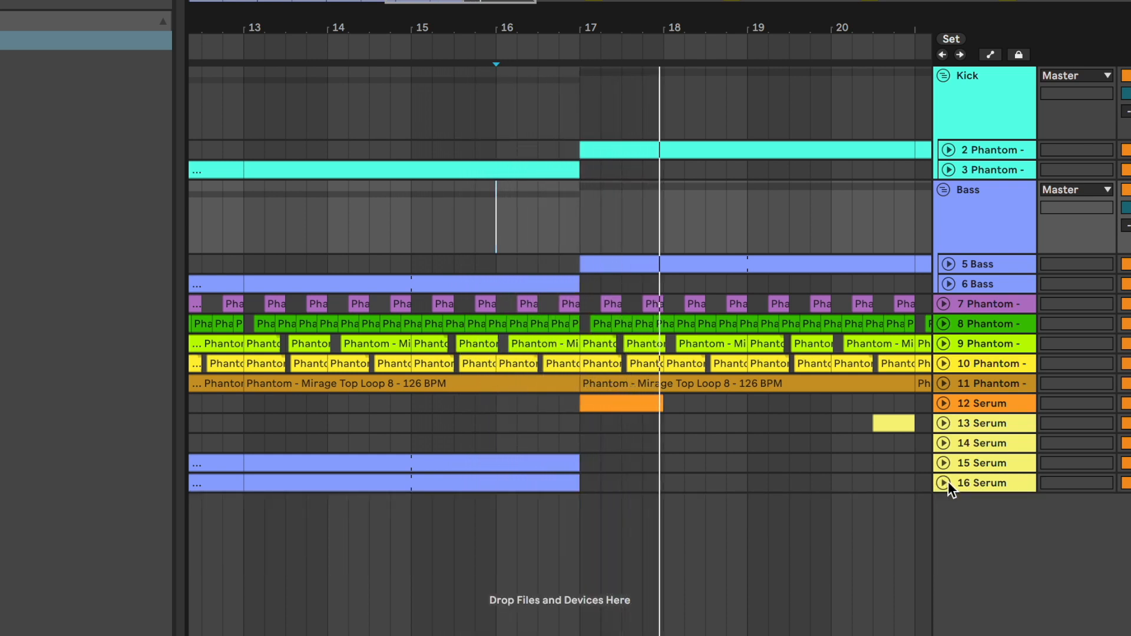
pyautogui.click(944, 402)
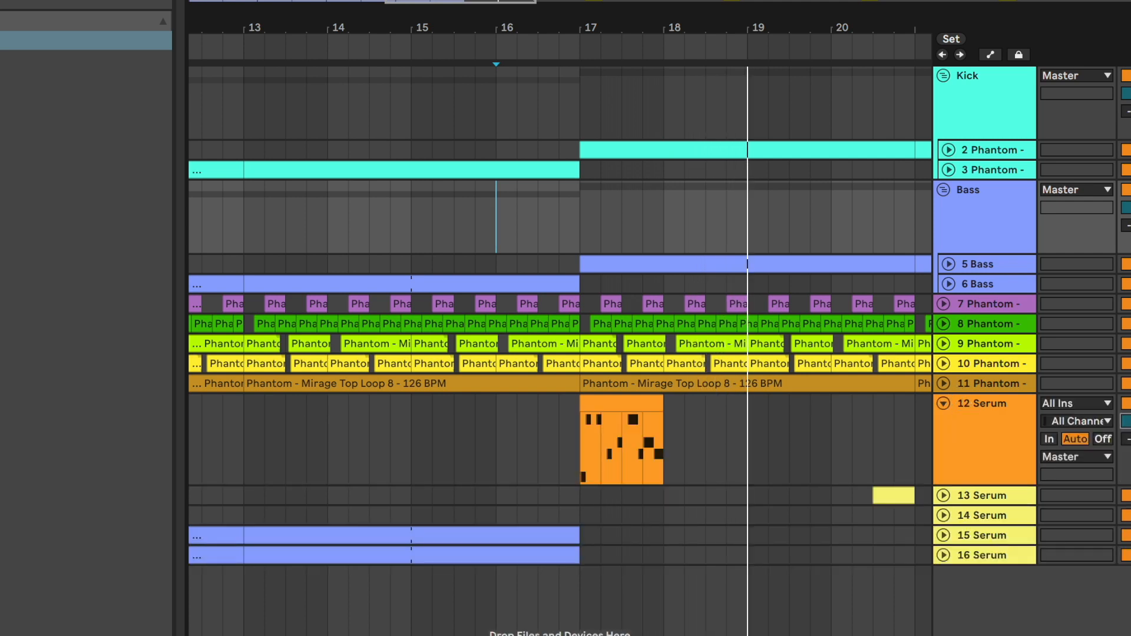
pyautogui.click(944, 403)
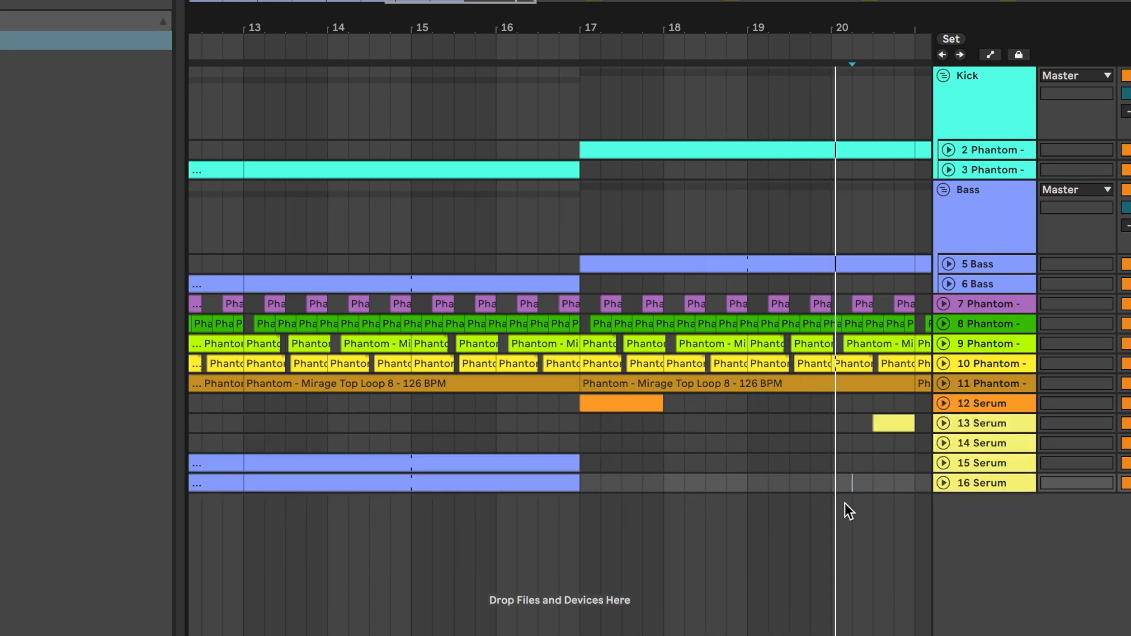
pyautogui.press('-')
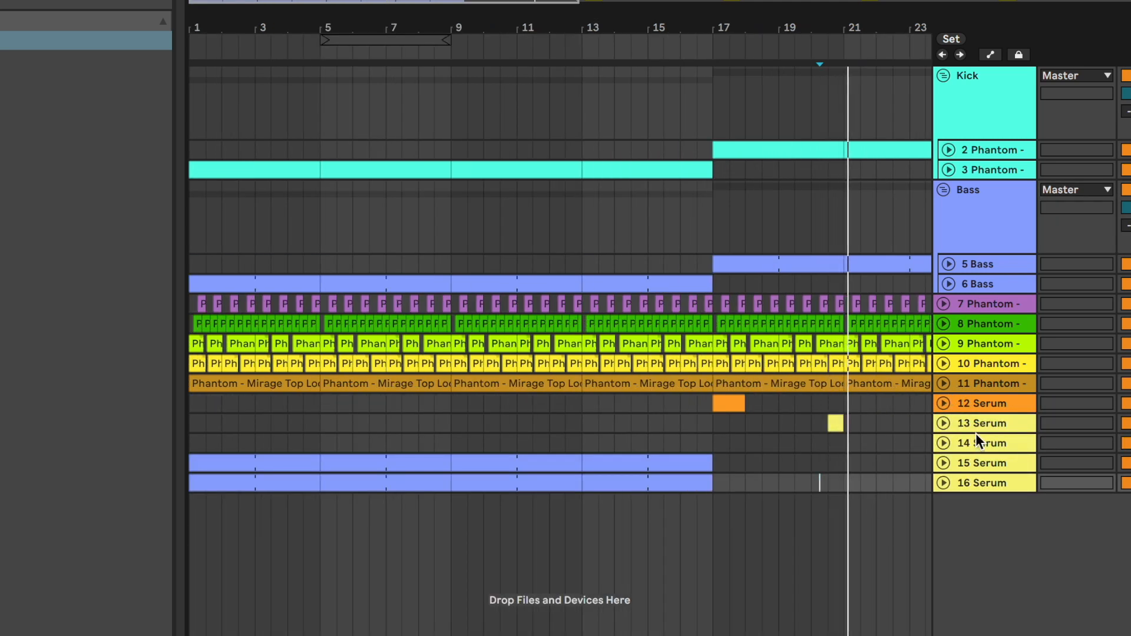
pyautogui.click(943, 423)
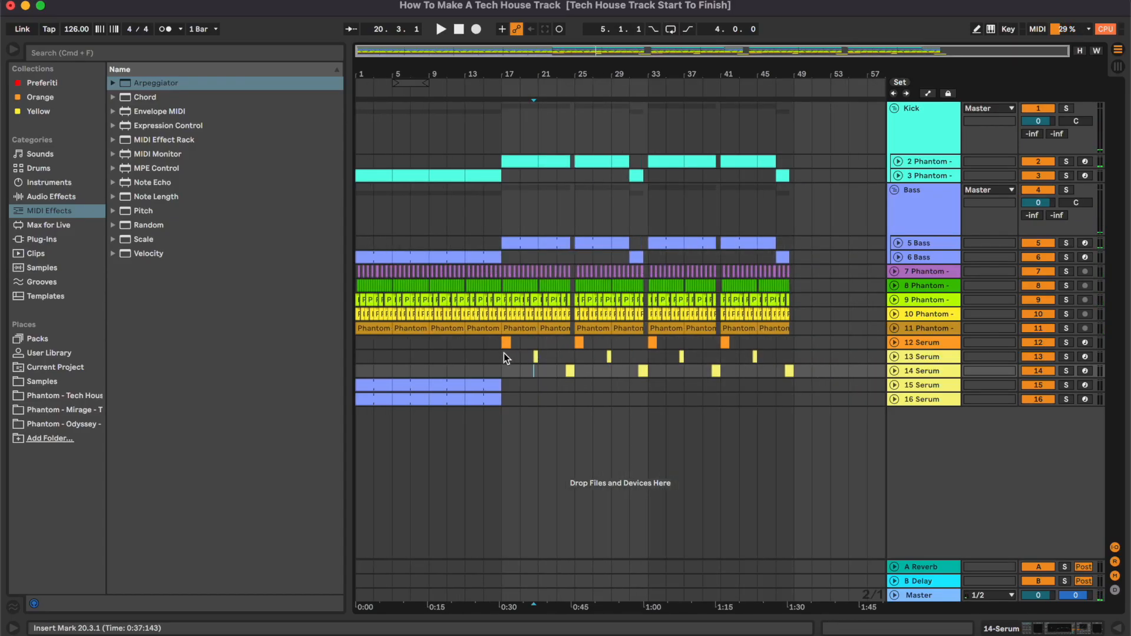
# Step: Copy bars 17 to 25 of the 13 Serum track and paste them twice from bar 1 to fill the opening 16 bars
pyautogui.moveTo(503, 356); pyautogui.dragTo(570, 362)
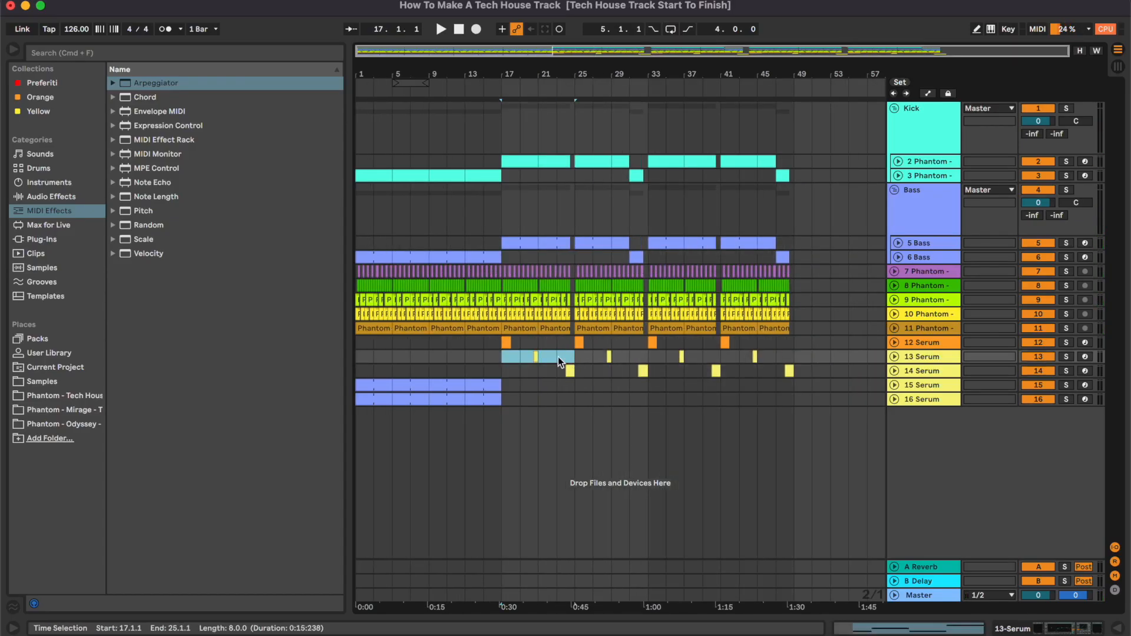
pyautogui.click(356, 355)
pyautogui.press('super+v')
pyautogui.press('super+v')
# Step: Play the arrangement from bar 11 and review the 13 Serum clips leading up to bar 17
pyautogui.click(444, 342)
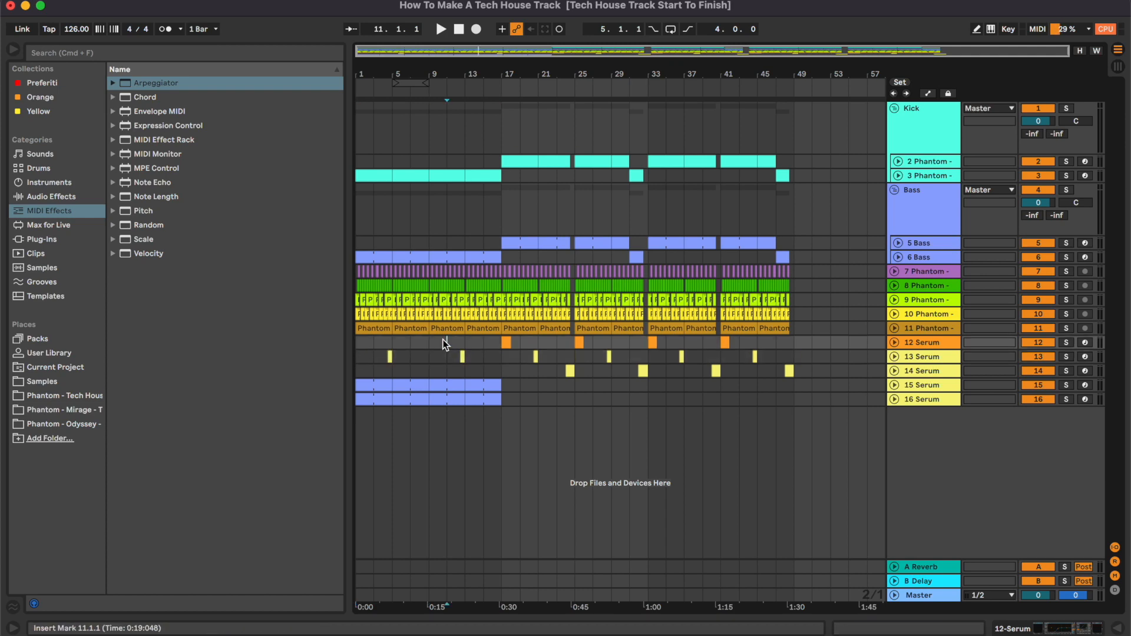
pyautogui.press('+')
pyautogui.press('+')
pyautogui.press('space')
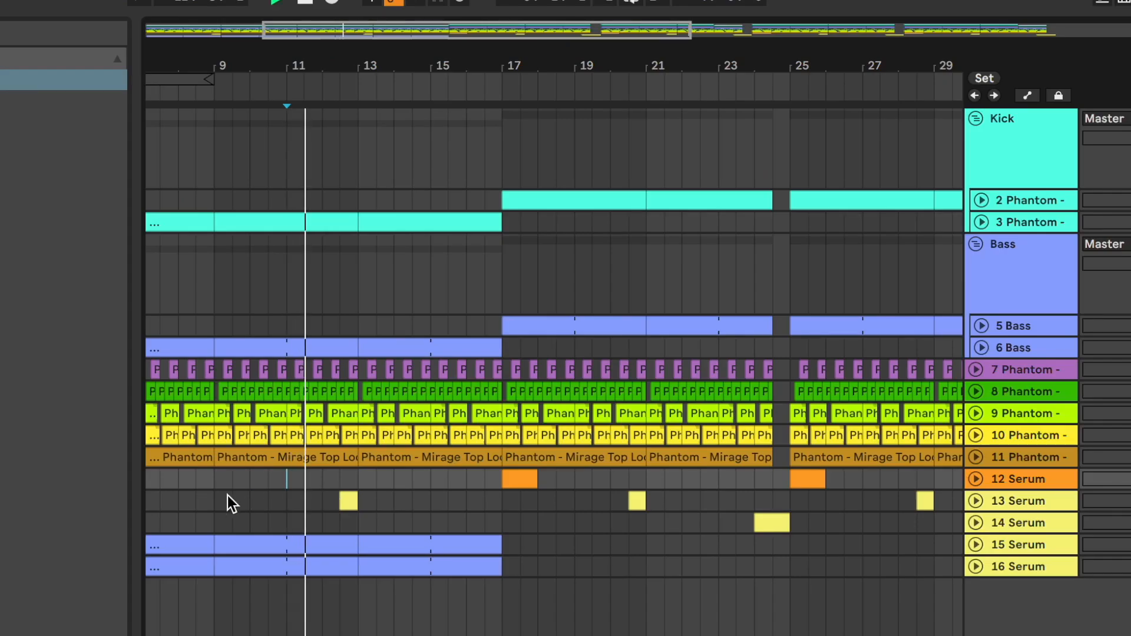
pyautogui.hscroll(-5, 217, 497)
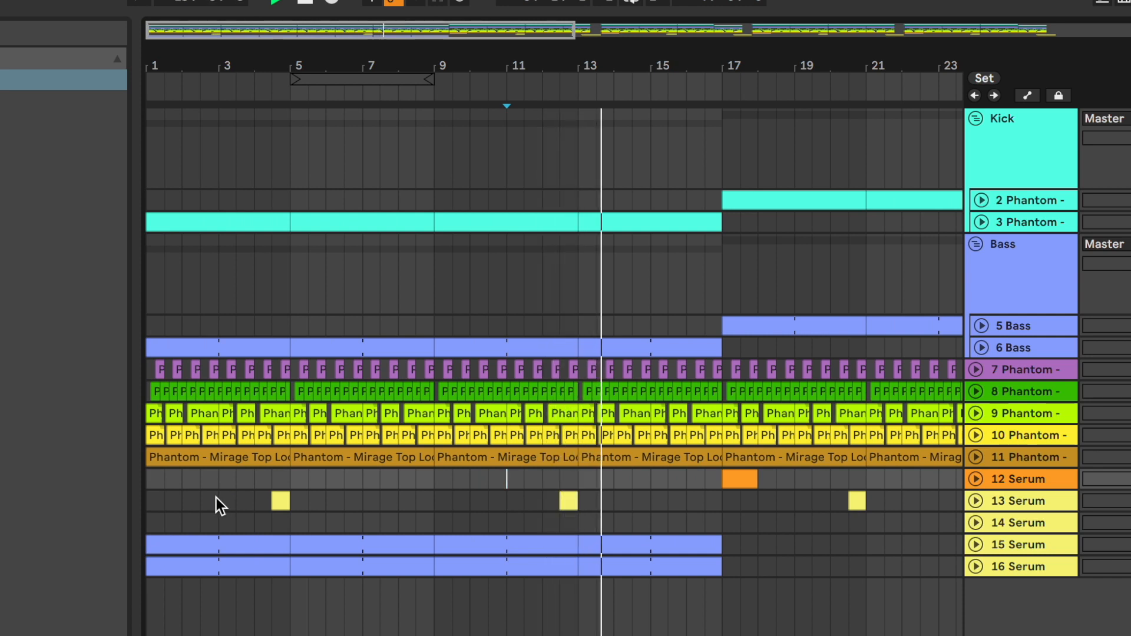
pyautogui.moveTo(430, 501); pyautogui.dragTo(717, 504)
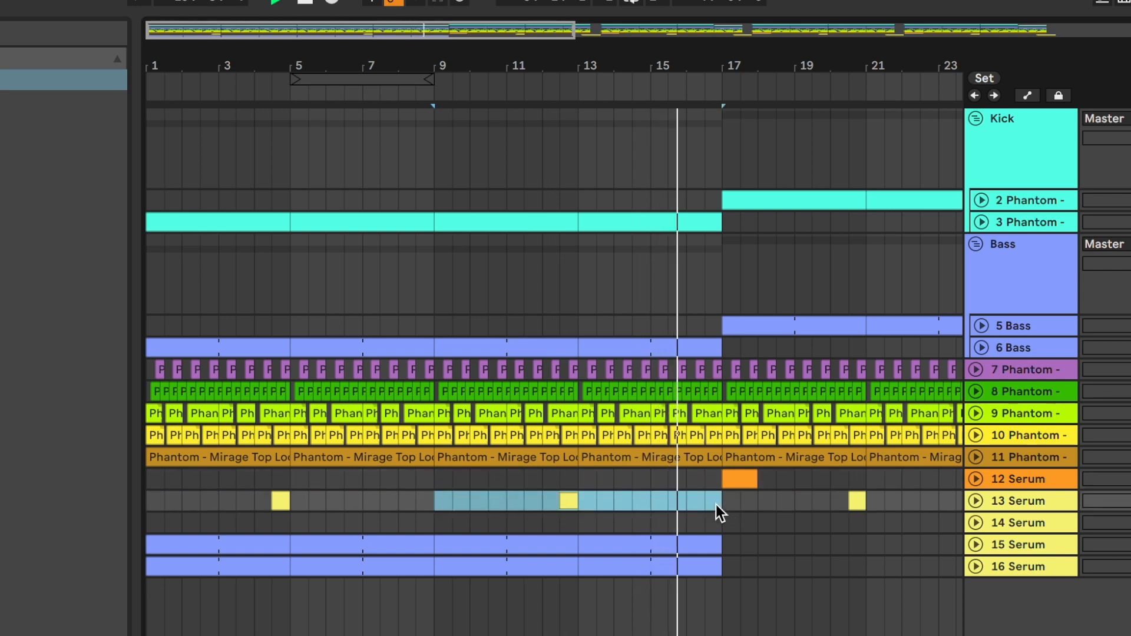
pyautogui.press('-')
pyautogui.press('-')
pyautogui.click(442, 603)
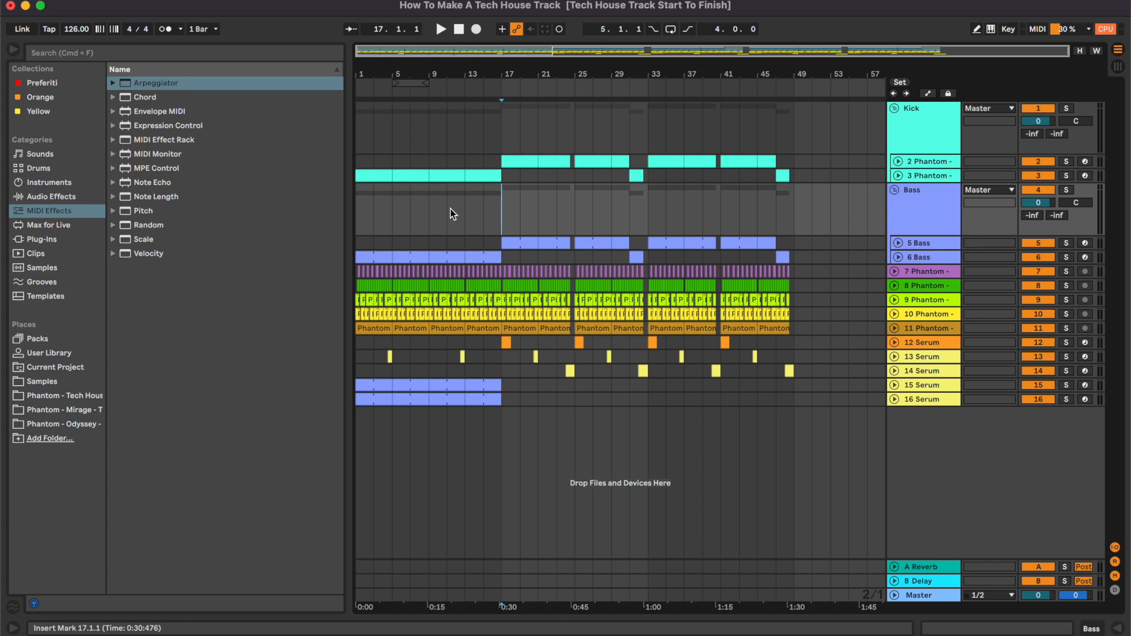
# Step: Save the set and move the whole arrangement so that it starts at bar 33, leaving 32 empty bars before it
pyautogui.click(363, 125)
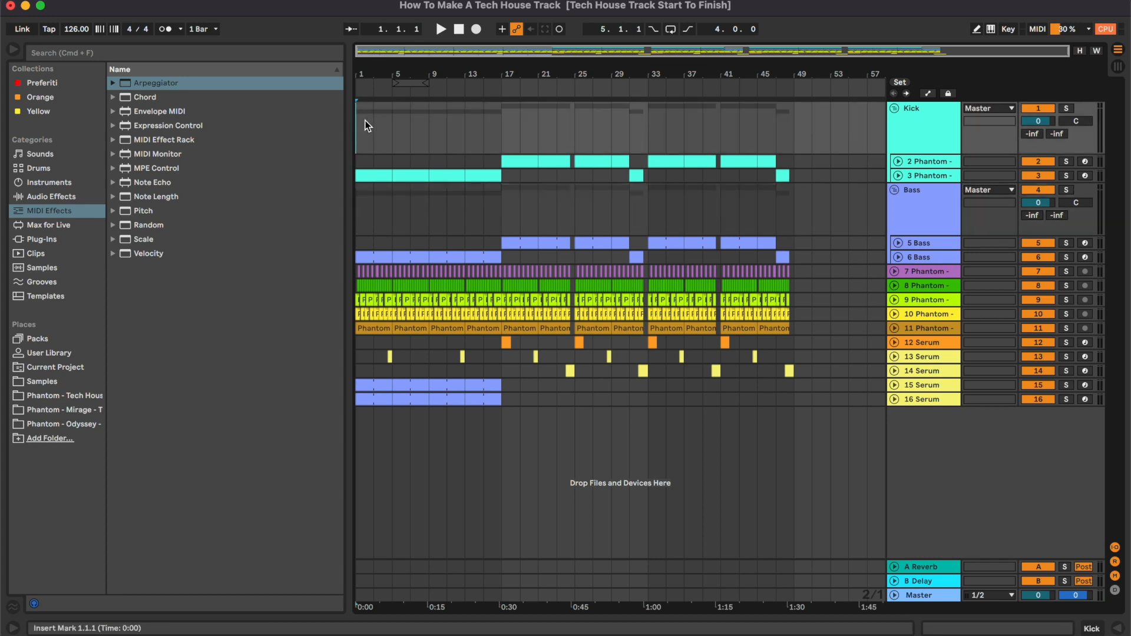
pyautogui.press('super+a')
pyautogui.press('super+s')
pyautogui.moveTo(372, 177); pyautogui.dragTo(661, 177)
pyautogui.click(654, 160)
pyautogui.press('-')
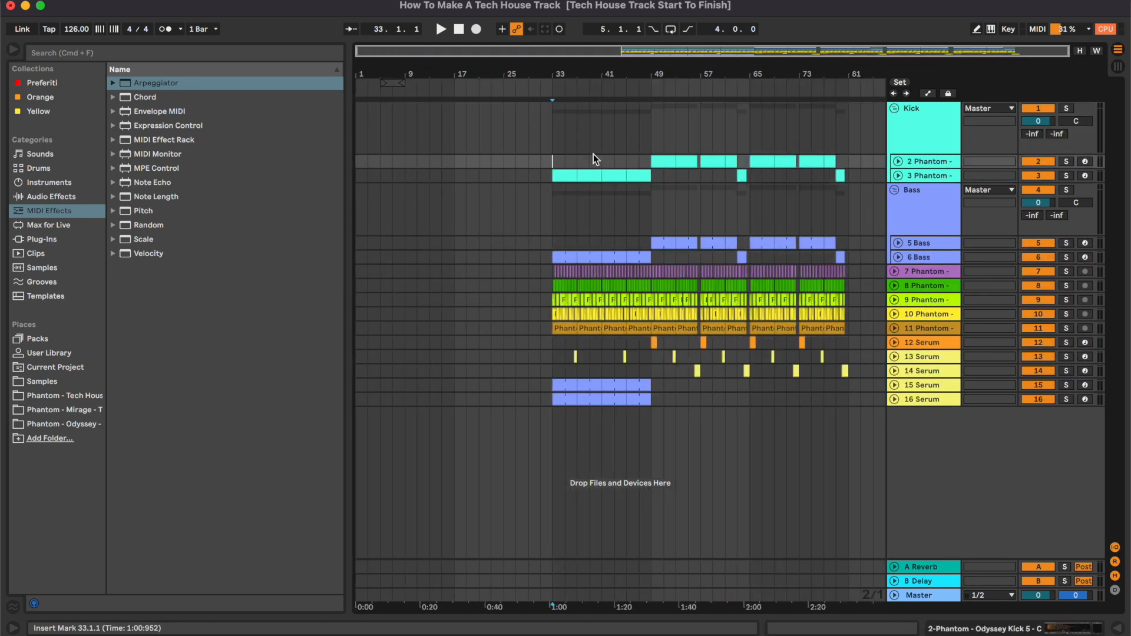
# Step: Build the intro kick by copying the 3 Phantom kick clips to bars 1 to 9 and the 2 Phantom kick clip across bars 9 to 33
pyautogui.click(560, 176)
pyautogui.moveTo(655, 162); pyautogui.dragTo(640, 164)
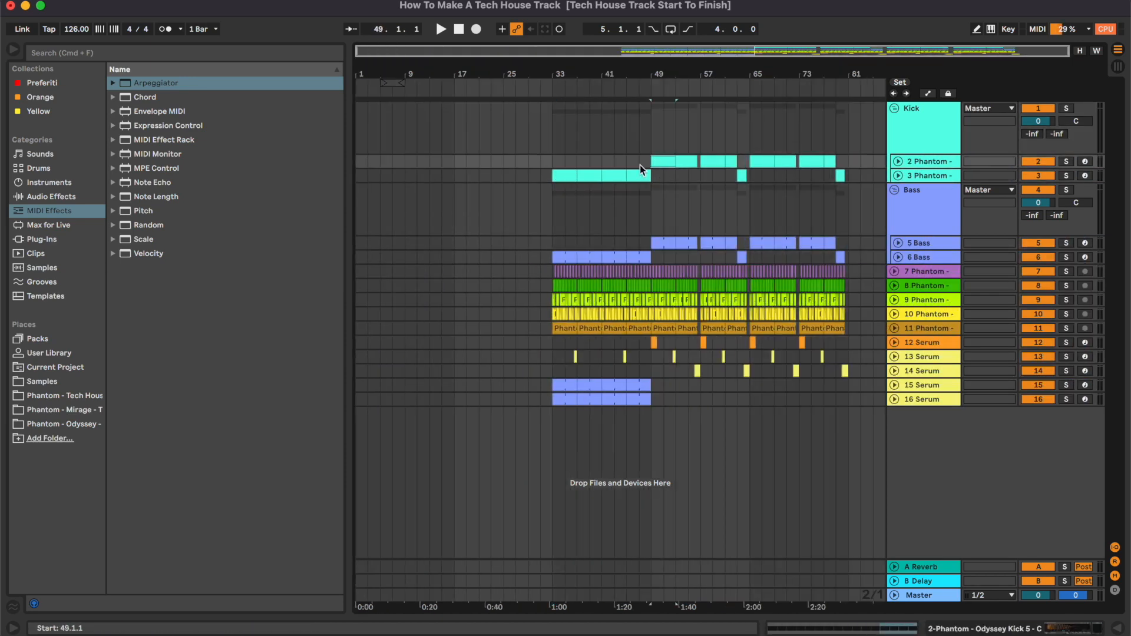
pyautogui.press('super+d')
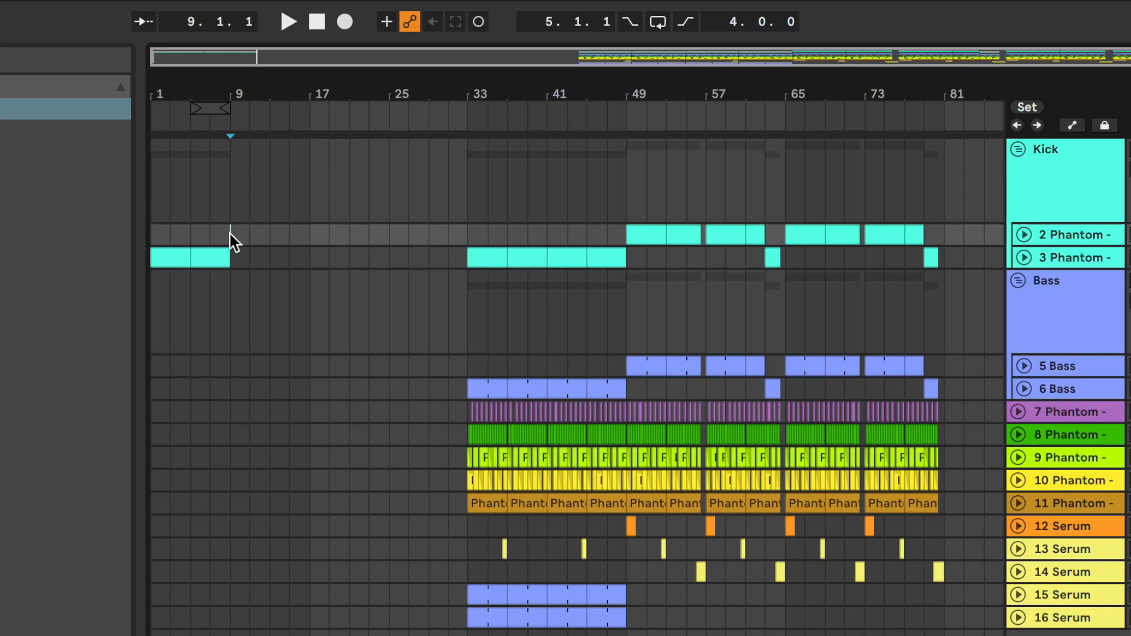
pyautogui.press('super+v')
pyautogui.press('super+v')
pyautogui.press('super+v')
pyautogui.press('super+v')
pyautogui.press('super+v')
pyautogui.press('super+v')
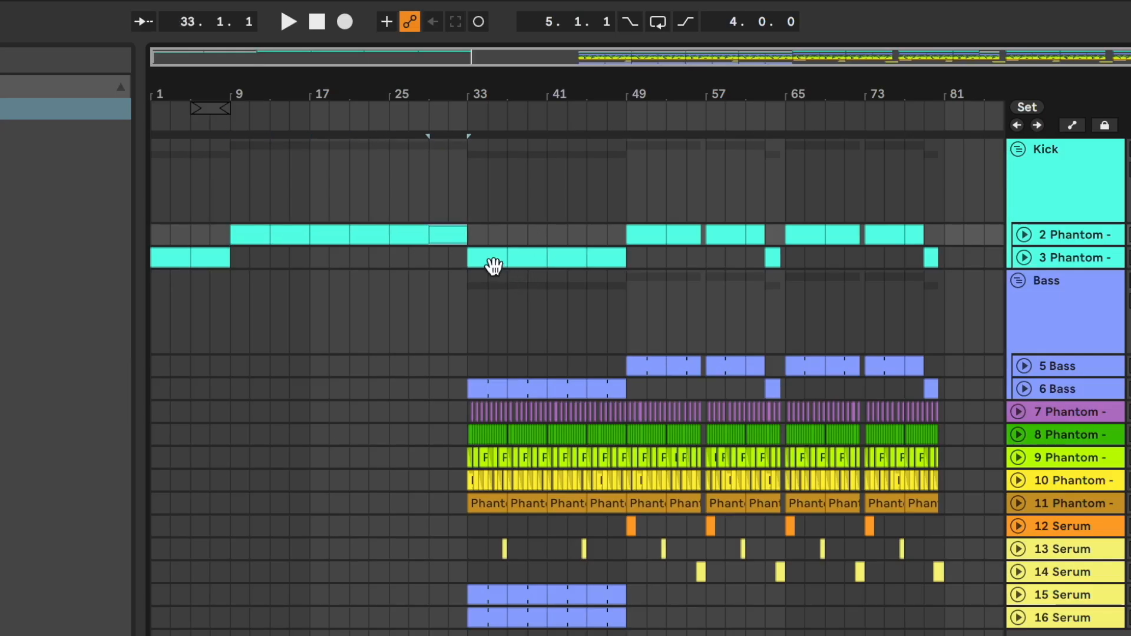
# Step: Copy the 5 Bass clip into bars 17 to 29 of the intro
pyautogui.click(638, 368)
pyautogui.press('super+v')
pyautogui.press('super+v')
pyautogui.press('super+v')
# Step: Create a half-bar break in the intro's 2 Phantom kick and 5 Bass clips just before bar 25
pyautogui.click(639, 236)
pyautogui.keyDown('shift'); pyautogui.click(724, 367); pyautogui.keyUp('shift')
pyautogui.click(329, 236)
pyautogui.keyDown('shift'); pyautogui.click(374, 366); pyautogui.keyUp('shift')
pyautogui.click(343, 309)
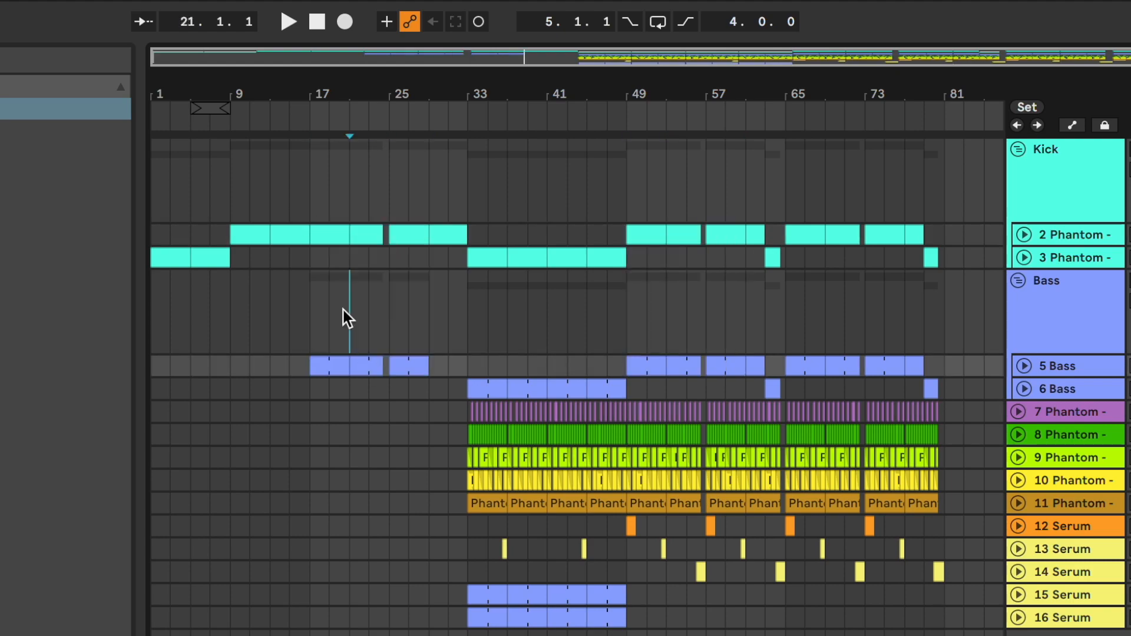
# Step: Move the section at bars 65 to 81 on all tracks so that it starts at bar 81
pyautogui.click(556, 207)
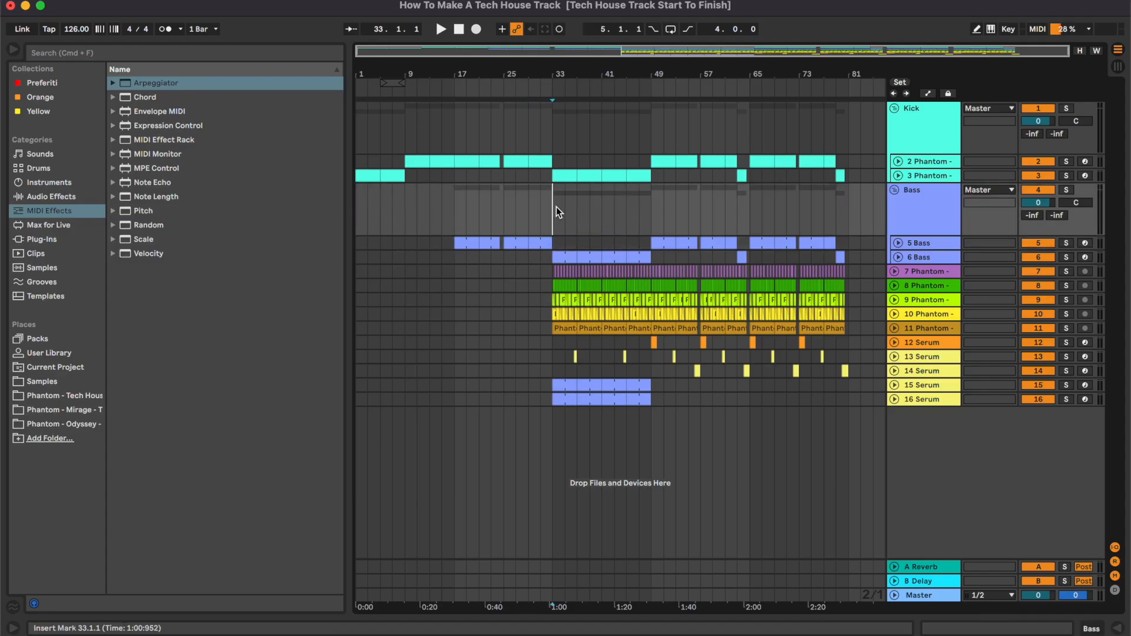
pyautogui.click(619, 159)
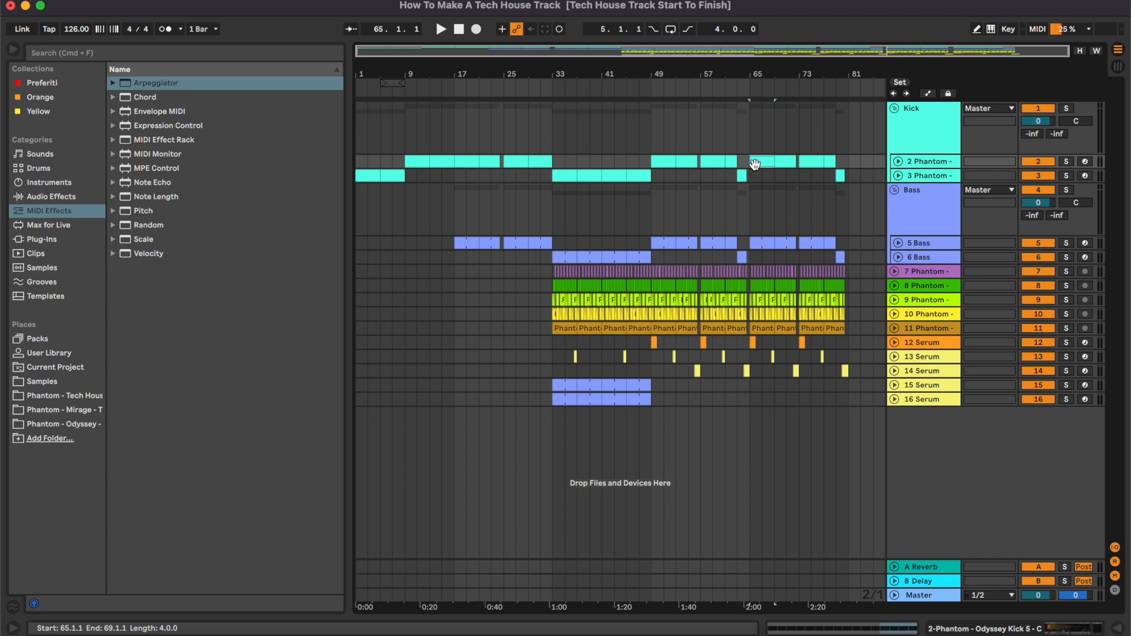
pyautogui.keyDown('shift'); pyautogui.click(851, 393); pyautogui.keyUp('shift')
pyautogui.moveTo(756, 161); pyautogui.dragTo(855, 165)
pyautogui.click(753, 203)
# Step: Copy the percussion clips of tracks 7 to 11 from bars 33 to 41 and repeat them to fill bars 65 to 81
pyautogui.moveTo(551, 270); pyautogui.dragTo(588, 319)
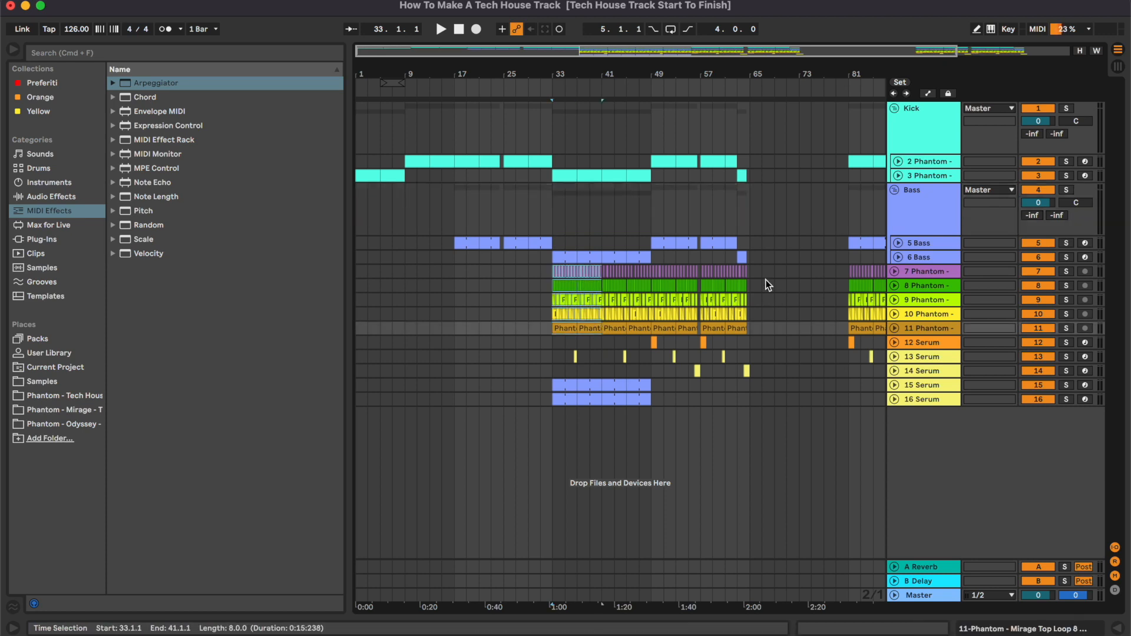
pyautogui.click(751, 271)
pyautogui.press('super+v')
pyautogui.press('super+d')
pyautogui.press('super+d')
# Step: Fill the intro from bar 1 to bar 33 with repeats of the same eight-bar percussion block on tracks 7 to 11
pyautogui.hscroll(-3, 750, 270)
pyautogui.click(359, 273)
pyautogui.press('super+v')
pyautogui.press('super+d')
pyautogui.press('super+d')
pyautogui.press('super+d')
pyautogui.press('super+d')
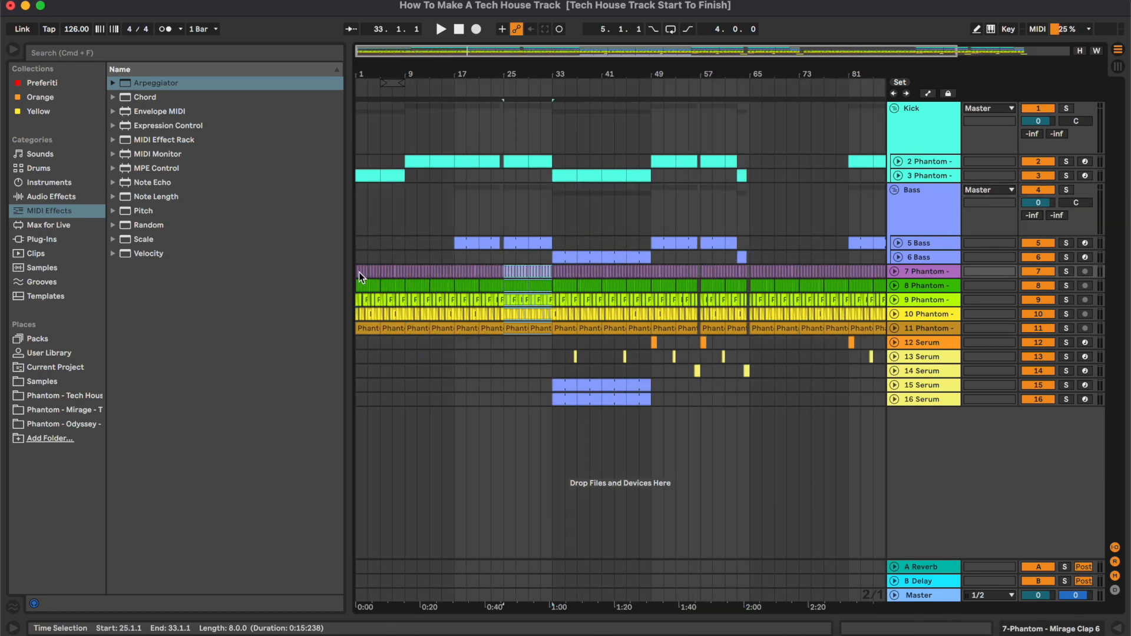
# Step: Move the full section at bars 81 to 97 to bar 97 and fill the gap with the percussion from bars 65 to 81
pyautogui.hscroll(3, 670, 203)
pyautogui.click(671, 204)
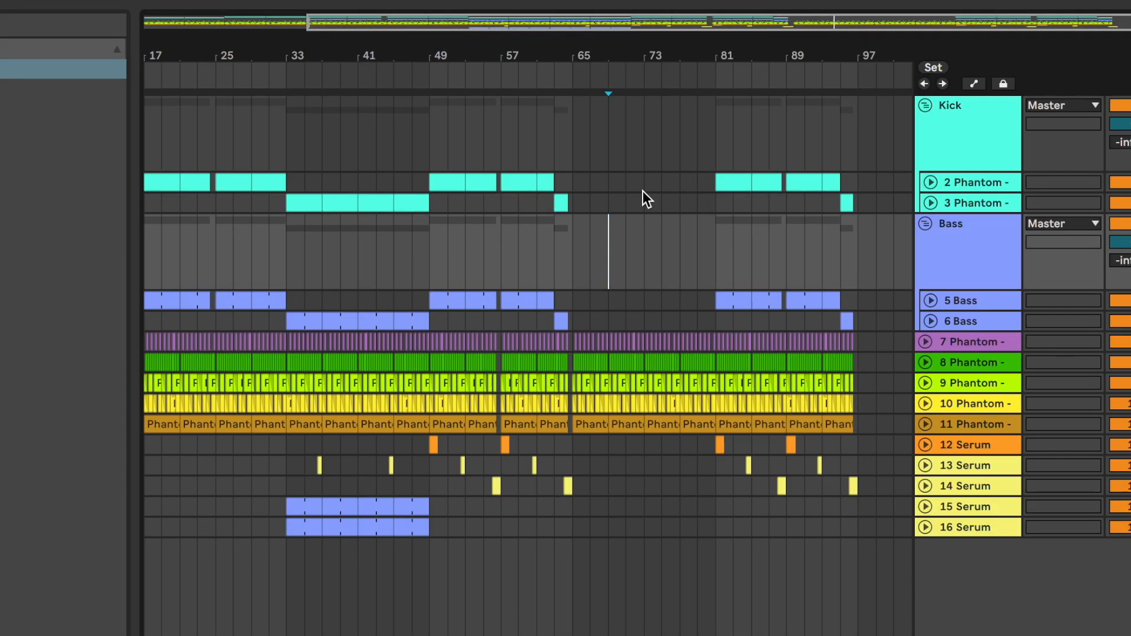
pyautogui.click(734, 184)
pyautogui.keyDown('shift'); pyautogui.click(857, 527); pyautogui.keyUp('shift')
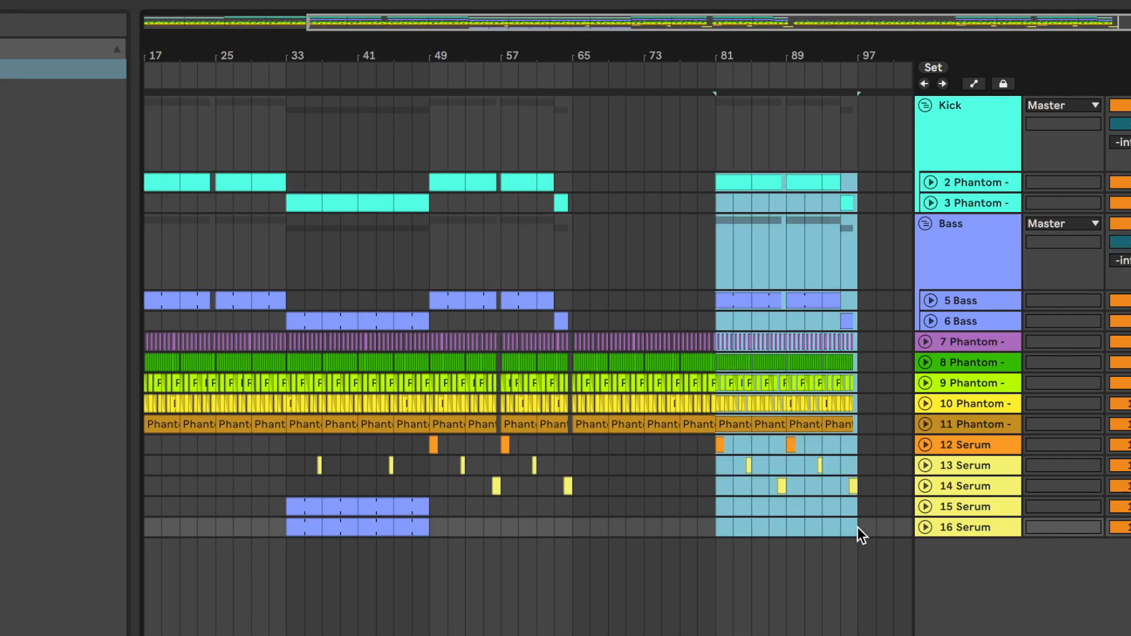
pyautogui.scroll(-3, 863, 511)
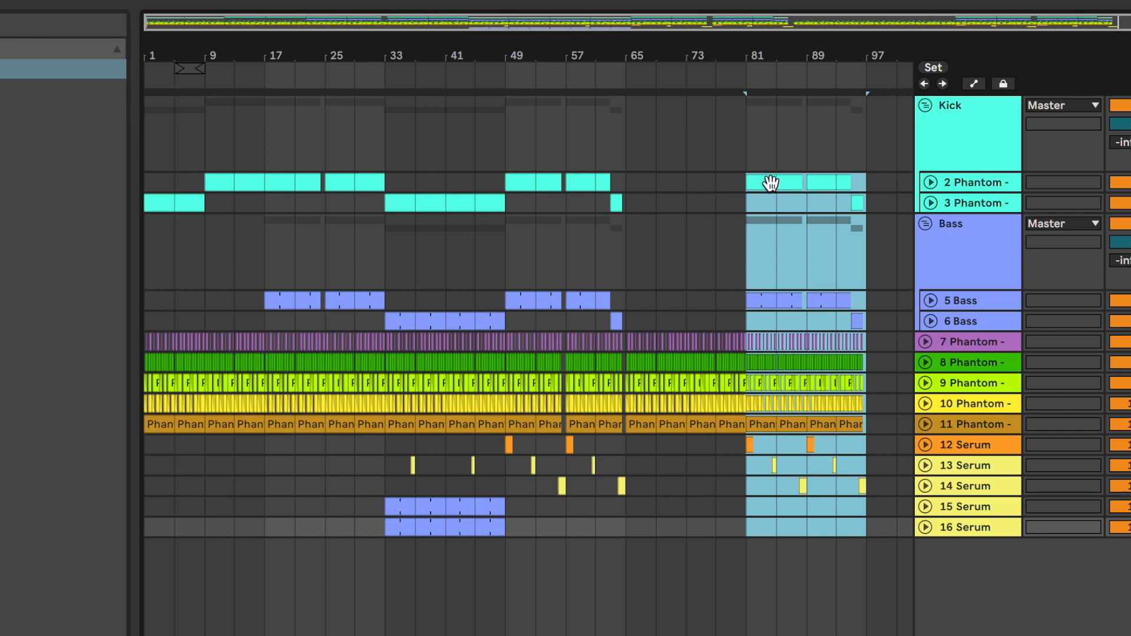
pyautogui.moveTo(755, 182); pyautogui.dragTo(878, 184)
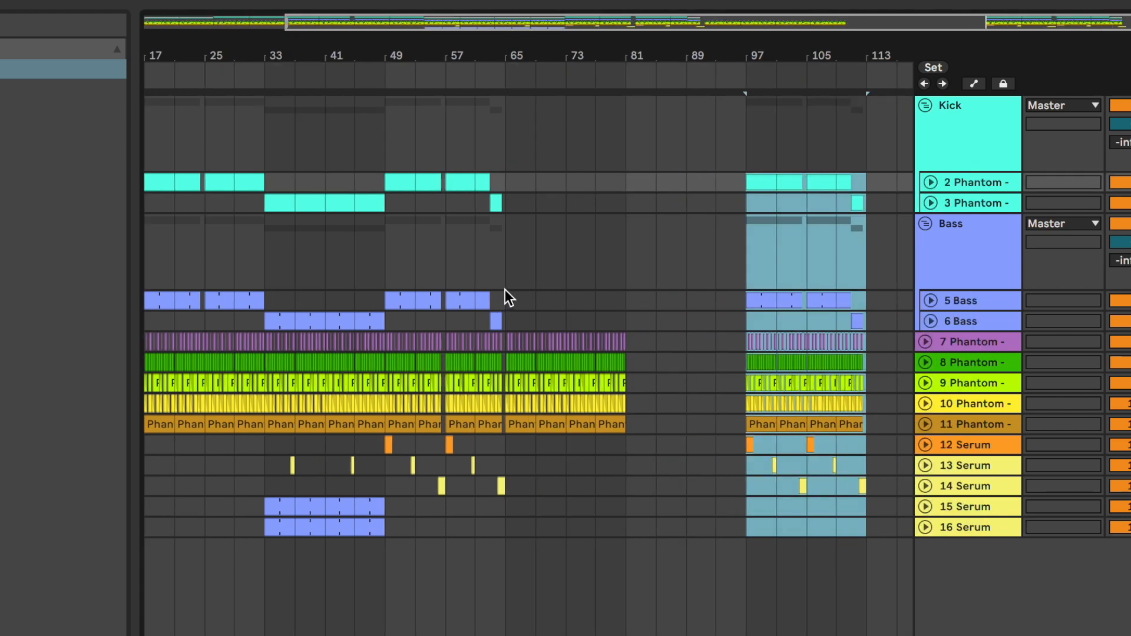
pyautogui.moveTo(504, 291); pyautogui.dragTo(618, 434)
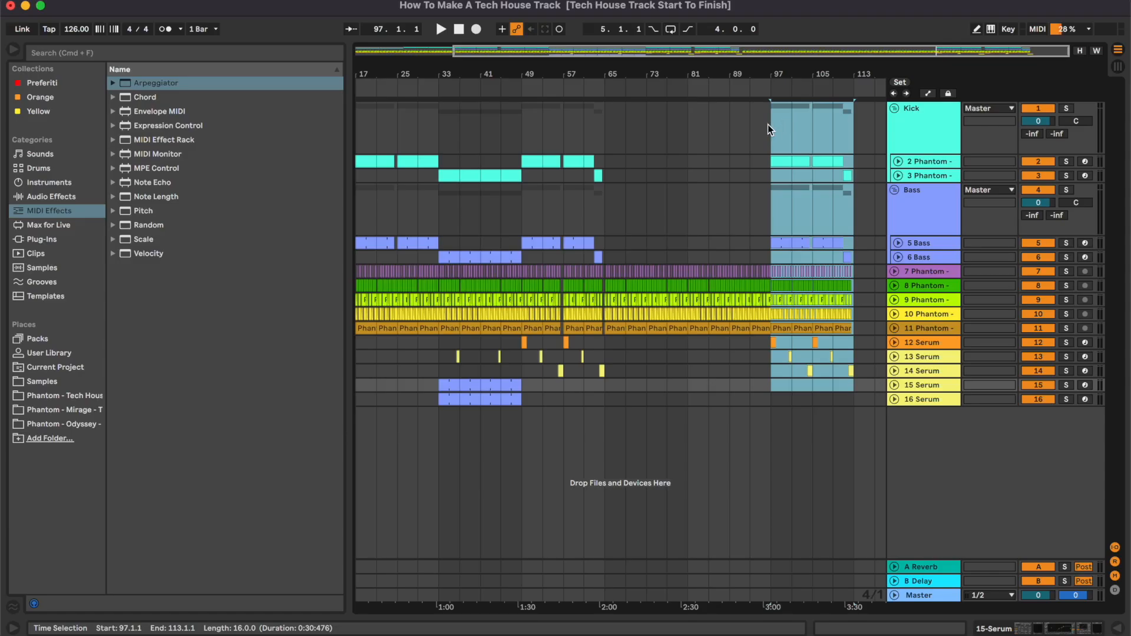
# Step: Duplicate the whole section at bars 97 to 113 across all tracks into bars 113 to 129
pyautogui.moveTo(768, 125); pyautogui.dragTo(857, 403)
pyautogui.press('super+d')
pyautogui.click(769, 196)
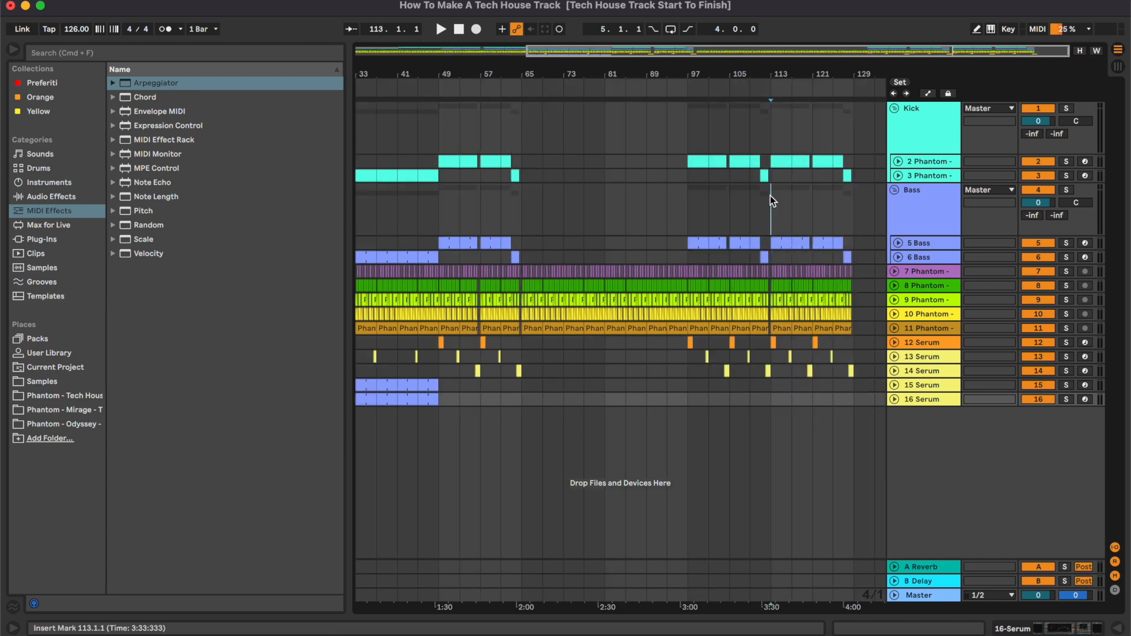
pyautogui.click(850, 211)
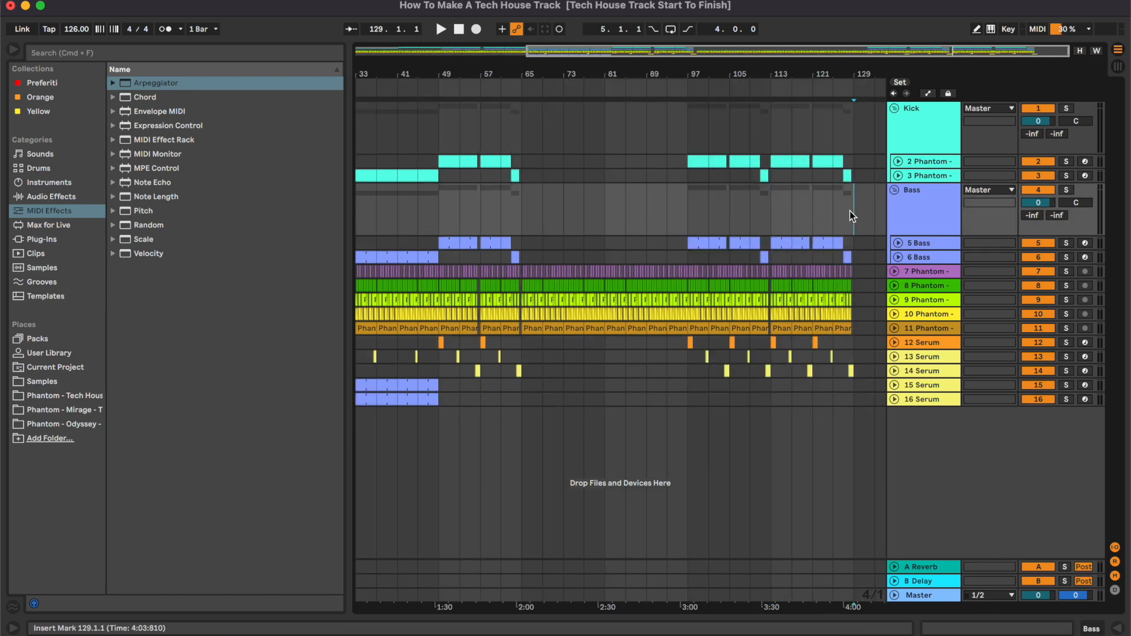
# Step: Copy the percussion of tracks 7 to 11 from bars 97 to 105 and paste it at bar 129
pyautogui.press('-')
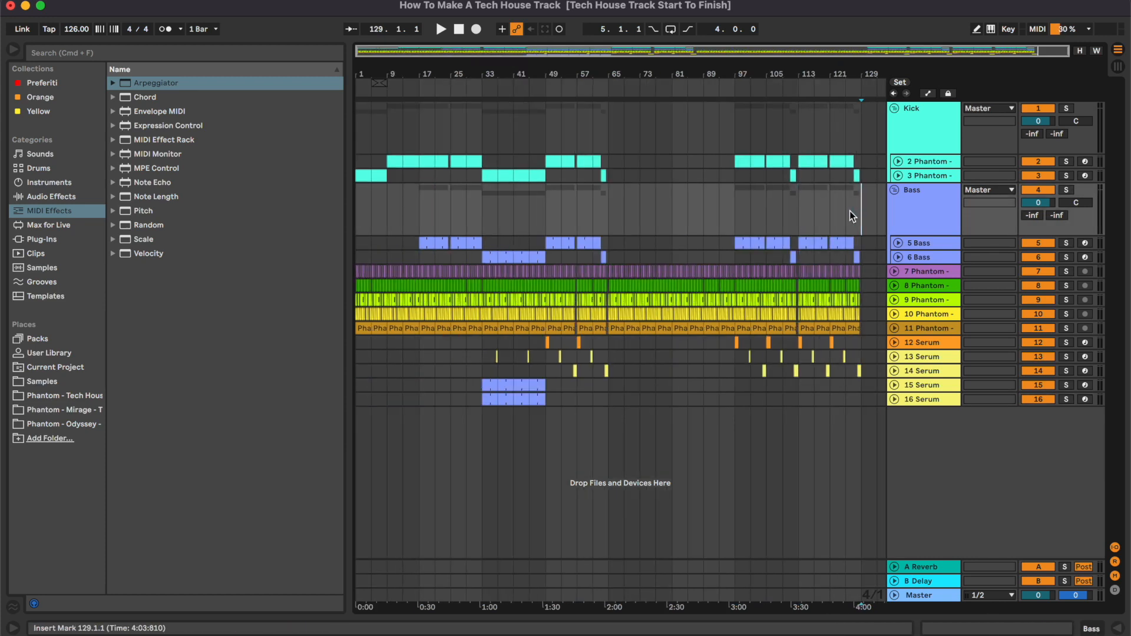
pyautogui.press('+')
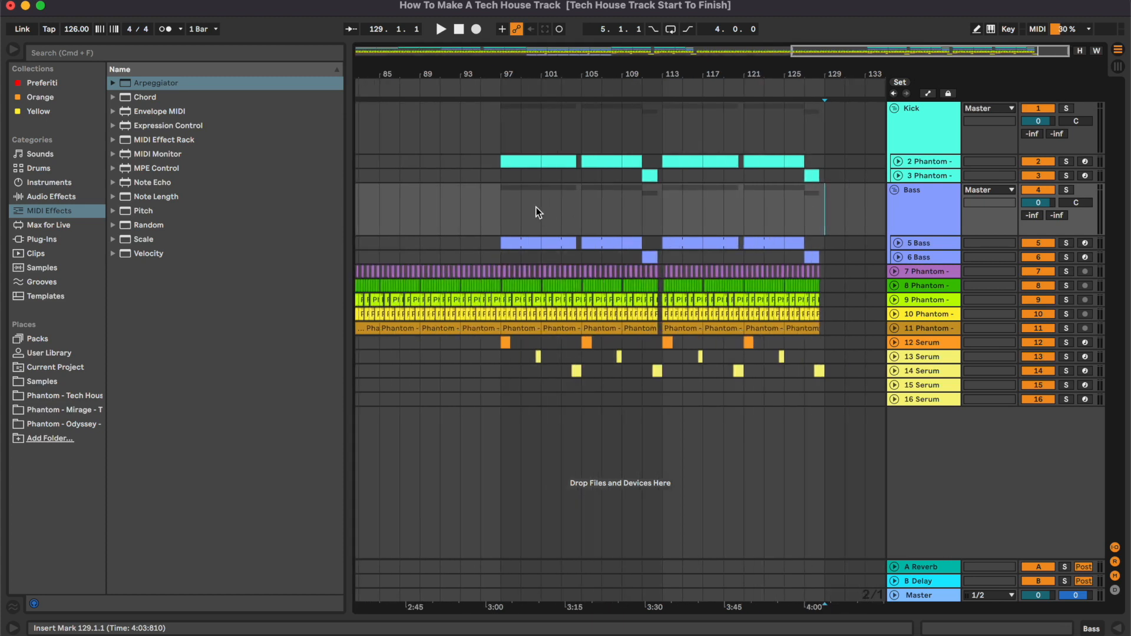
pyautogui.moveTo(501, 255); pyautogui.dragTo(574, 326)
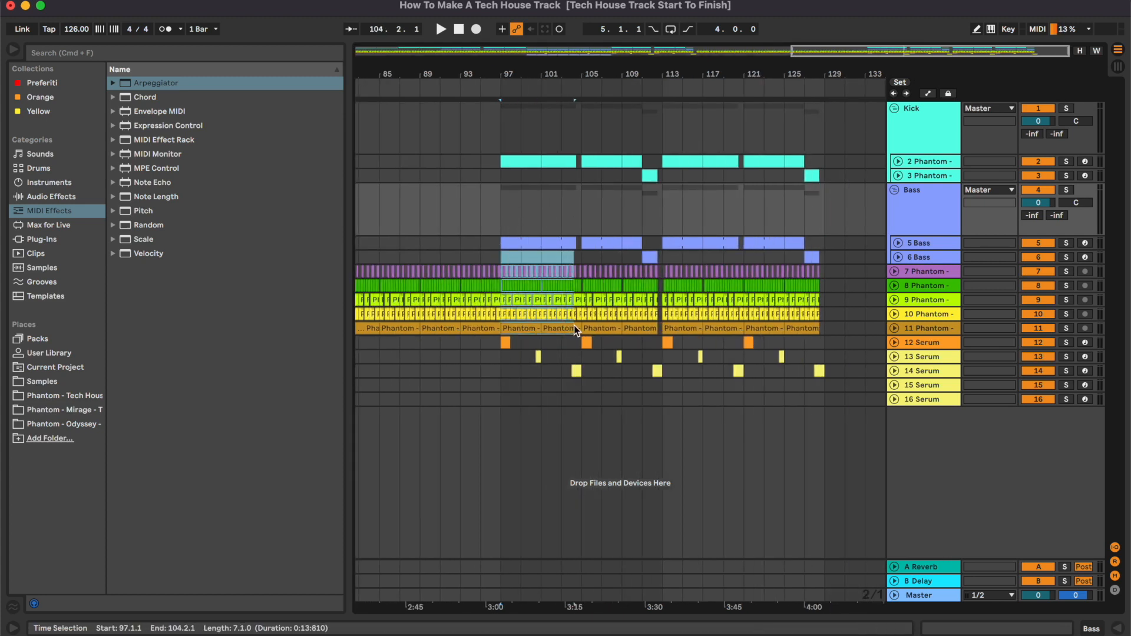
pyautogui.press('super+c')
pyautogui.click(825, 259)
pyautogui.press('super+v')
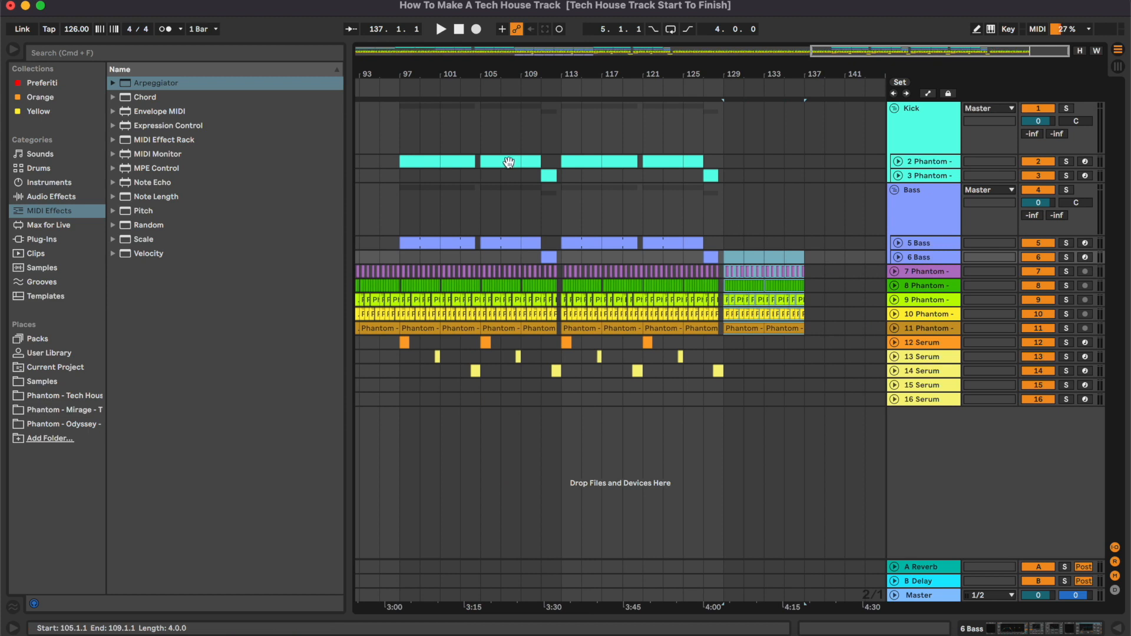
# Step: Fill bars 129 to 137 of the 6 Bass track with pasted copies of a bass clip, undoing pastes that come out too short
pyautogui.click(604, 241)
pyautogui.press('super+c')
pyautogui.click(726, 258)
pyautogui.press('super+v')
pyautogui.press('super+v')
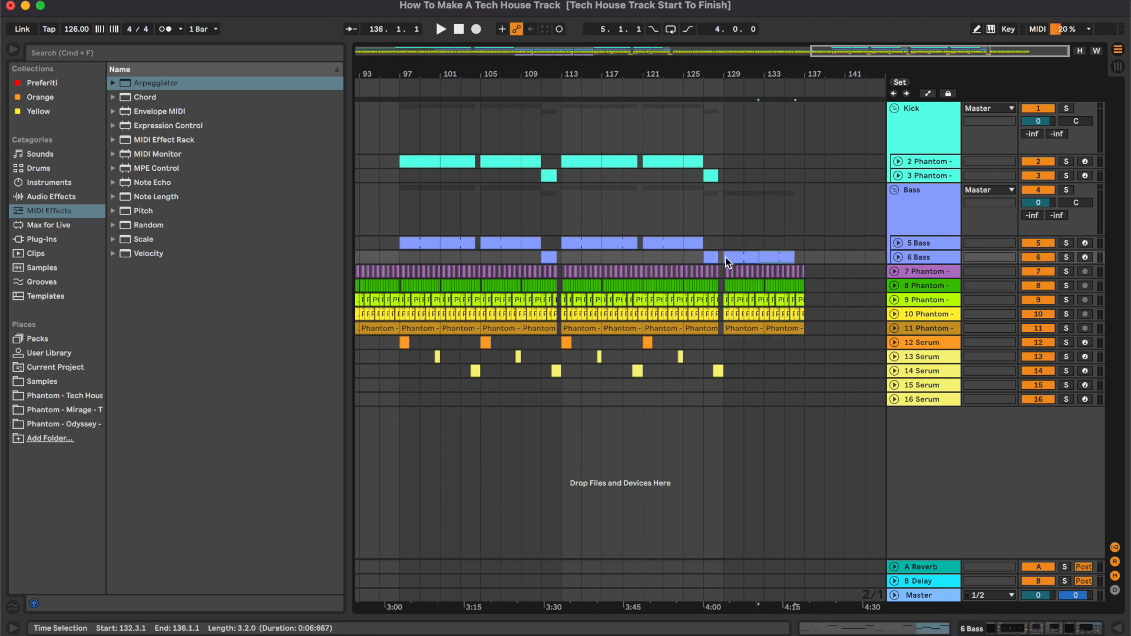
pyautogui.press('super+z')
pyautogui.press('super+z')
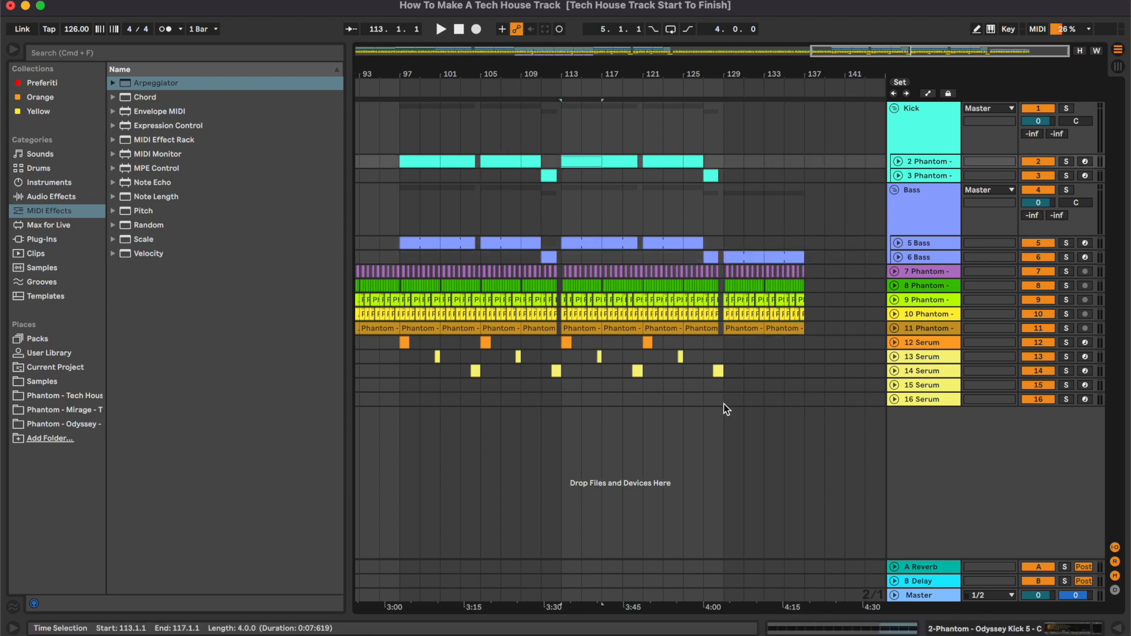
# Step: Copy the full section at bars 113 to 129 on all tracks and paste it at bar 137
pyautogui.keyDown('shift'); pyautogui.click(723, 404); pyautogui.keyUp('shift')
pyautogui.press('super+c')
pyautogui.click(805, 161)
pyautogui.press('super+v')
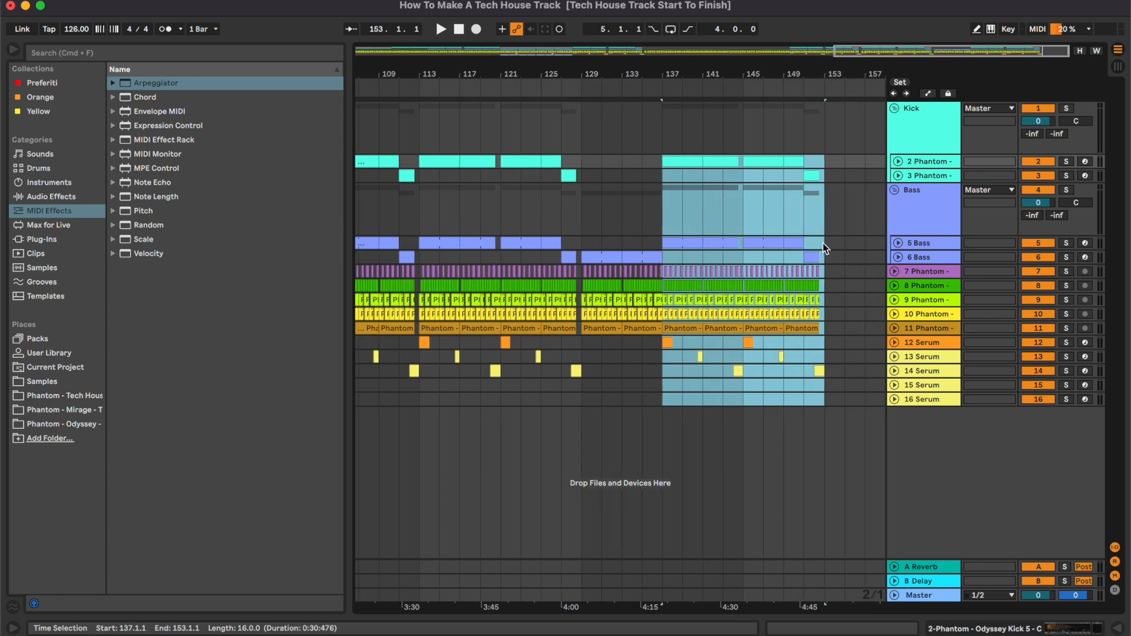
# Step: Build the outro kick from a copied four-bar clip, filling bars 153 to 161 on 2 Phantom and 161 to 169 on 3 Phantom
pyautogui.click(770, 199)
pyautogui.click(697, 157)
pyautogui.press('super+c')
pyautogui.click(827, 161)
pyautogui.press('super+v')
pyautogui.press('super+v')
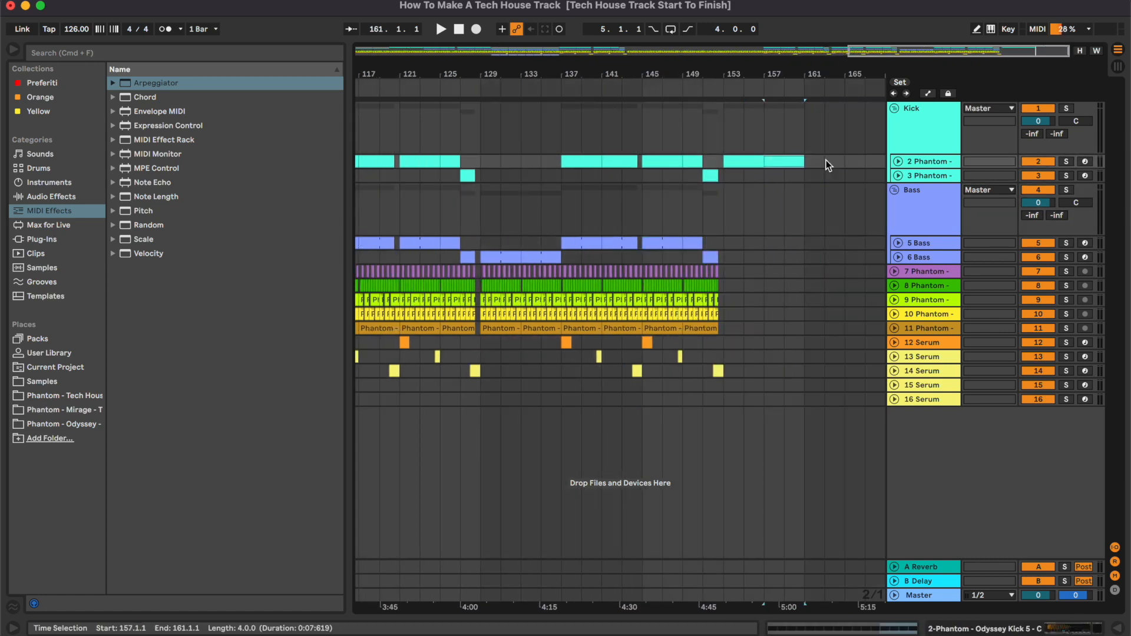
pyautogui.click(802, 174)
pyautogui.press('super+v')
pyautogui.press('super+v')
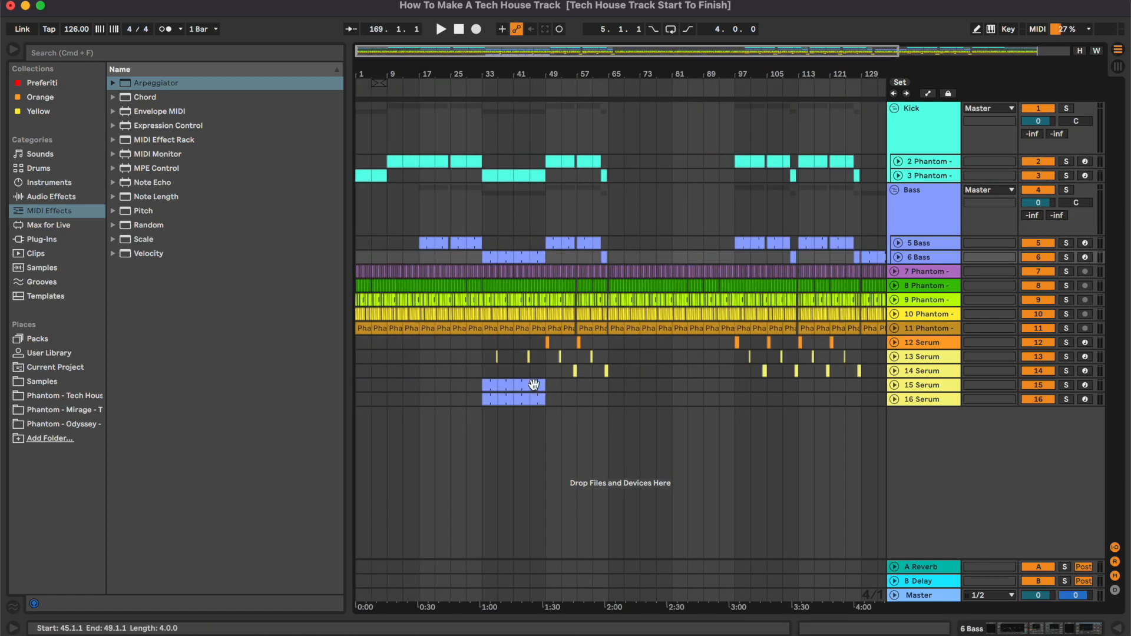
# Step: Copy the 15 Serum and 16 Serum clips from bars 33 to 49 and paste them twice to fill bars 65 to 97
pyautogui.click(533, 385)
pyautogui.keyDown('shift'); pyautogui.click(488, 397); pyautogui.keyUp('shift')
pyautogui.click(612, 387)
pyautogui.press('super+v')
pyautogui.press('super+v')
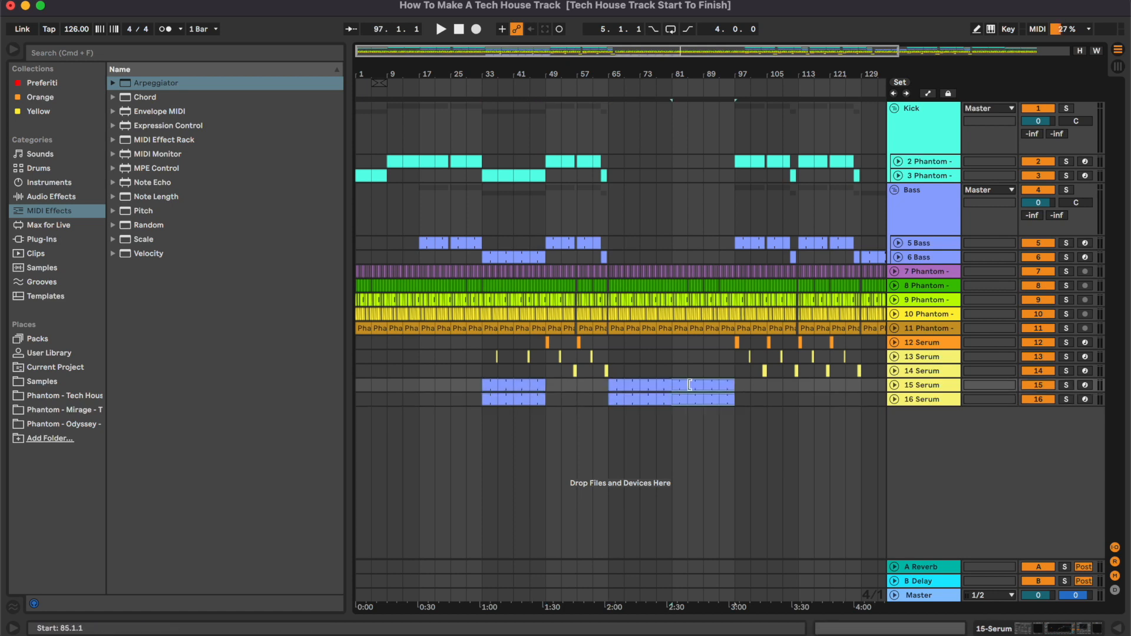
pyautogui.hscroll(5, 686, 384)
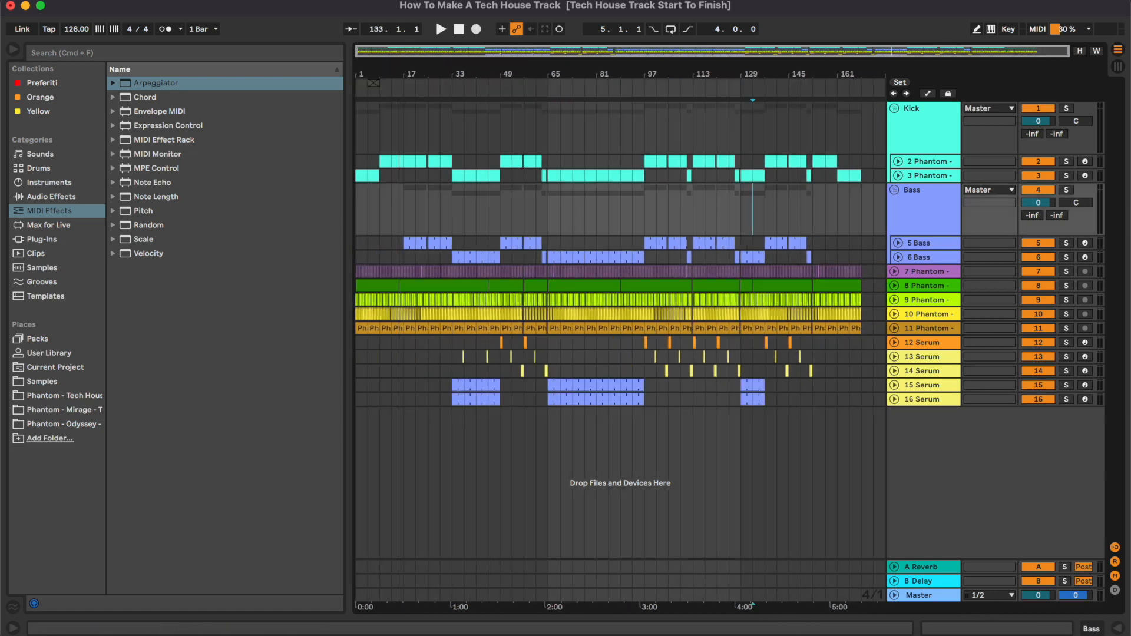